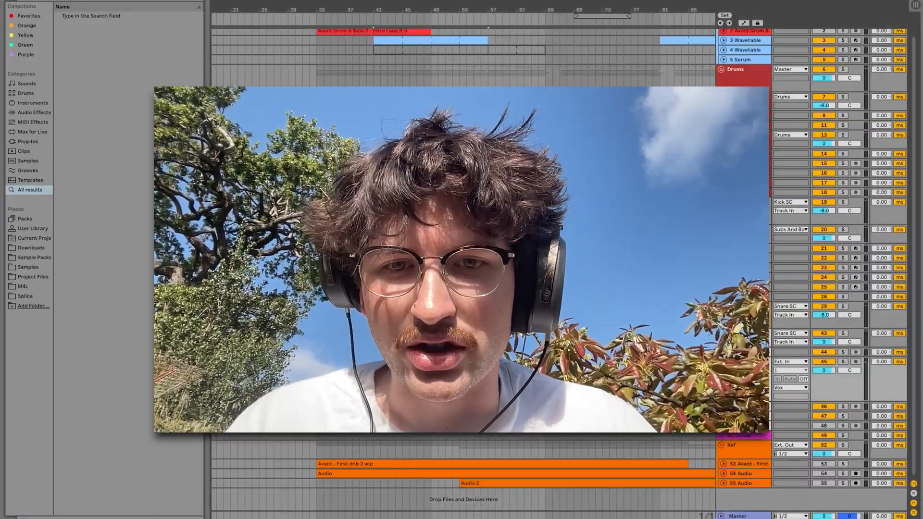
Play the arrangement from just before the MY LEVEL vocal clip to hear the vocal in the mix
{"action": "scroll", "coordinate": [384, 350], "scroll_direction": "up", "scroll_amount": 4}
{"action": "left_click", "coordinate": [360, 388]}
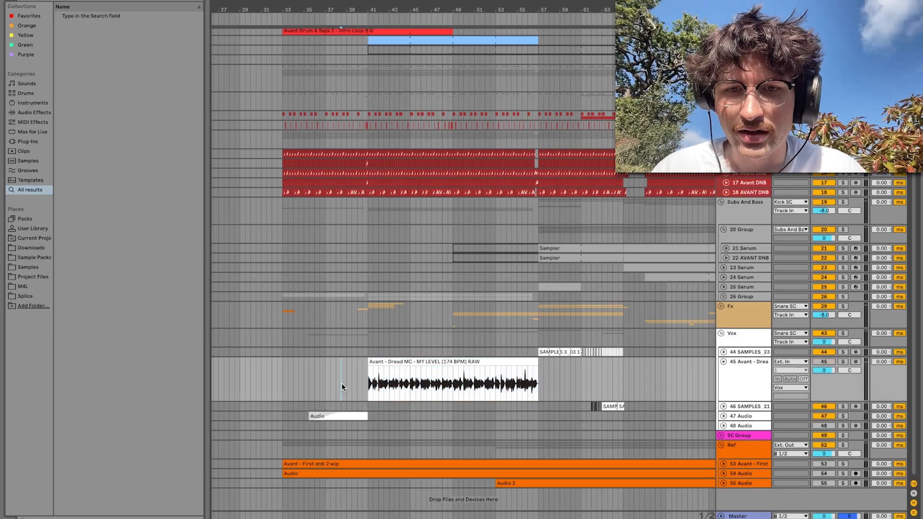
{"action": "key", "text": "space"}
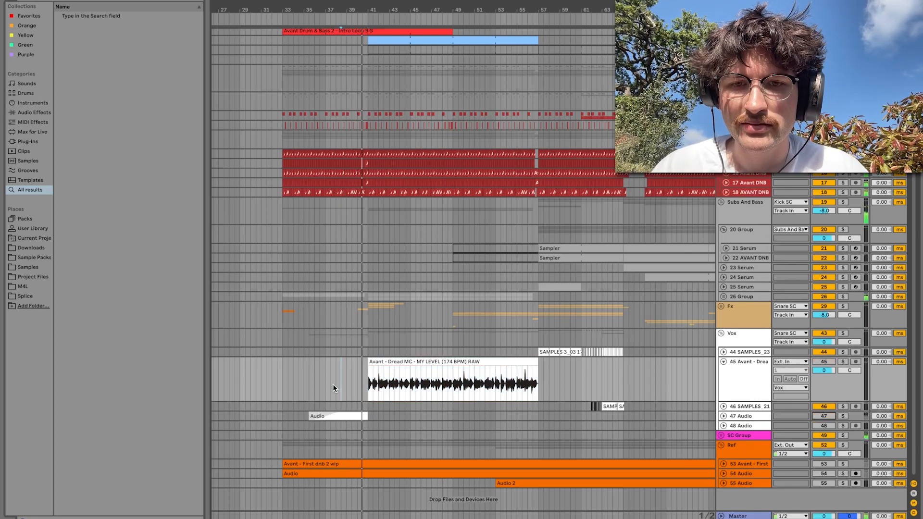
{"action": "left_click", "coordinate": [383, 372]}
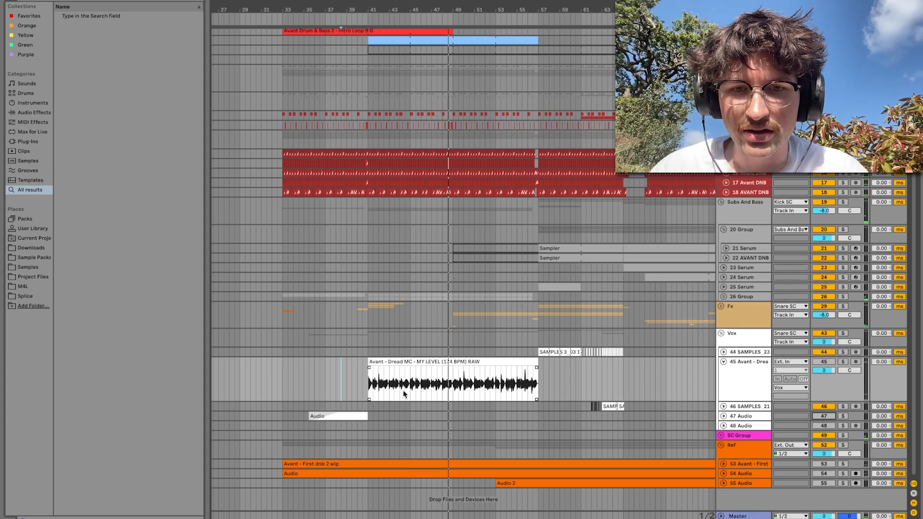
Replace the MY LEVEL clip on track 45 with a fresh copy of its RAW source file, starting at bar 41
{"action": "double_click", "coordinate": [426, 371]}
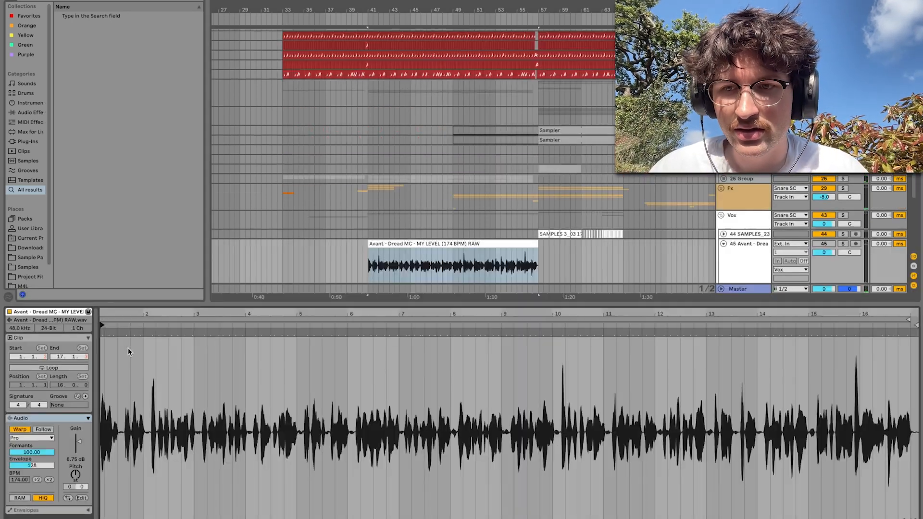
{"action": "left_click", "coordinate": [56, 321]}
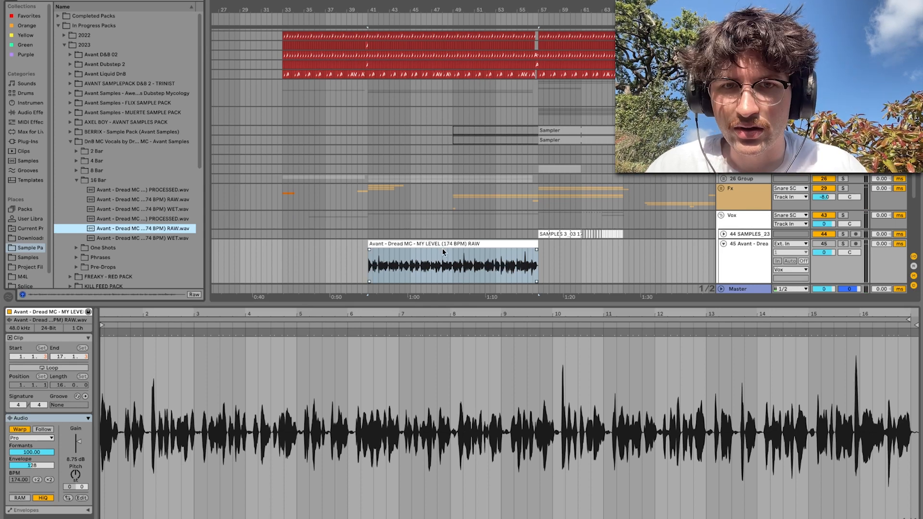
{"action": "key", "text": "Delete"}
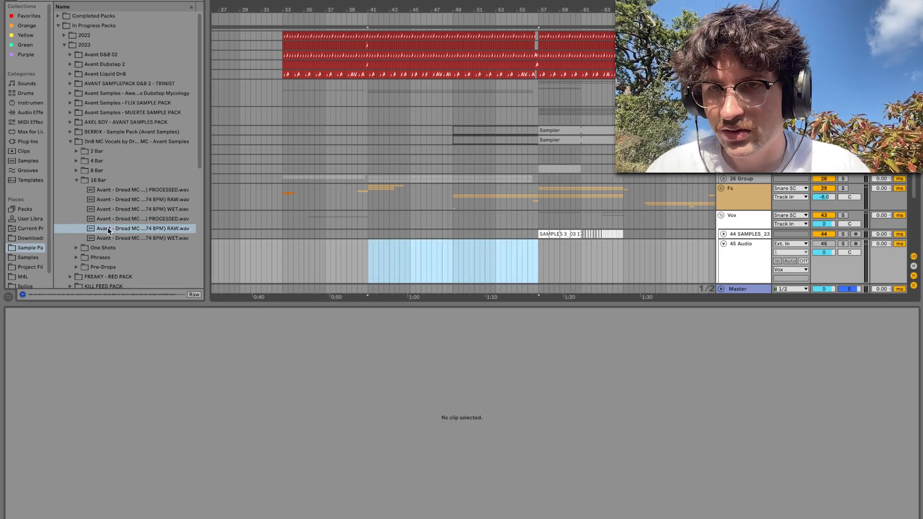
{"action": "left_click_drag", "start_coordinate": [108, 230], "coordinate": [368, 266]}
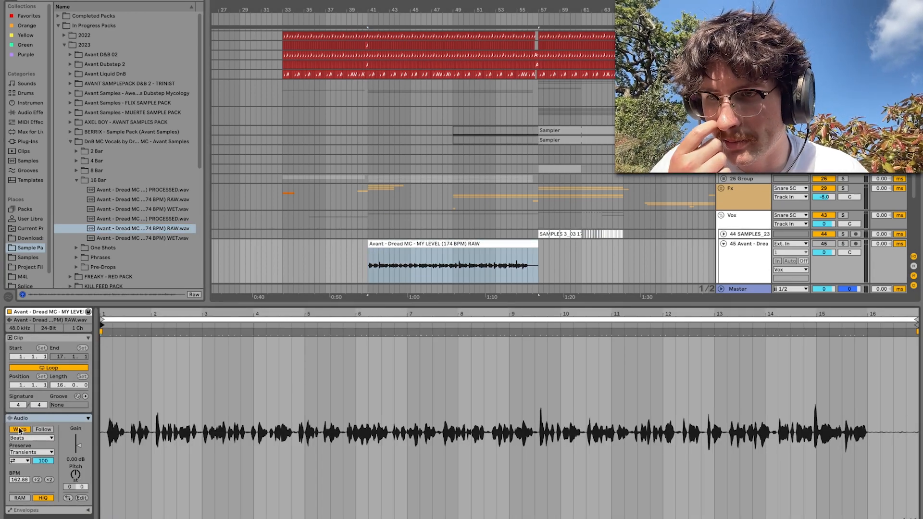
Set the new vocal clip's BPM to 174
{"action": "left_click", "coordinate": [18, 479]}
{"action": "type", "text": "174"}
{"action": "key", "text": "Return"}
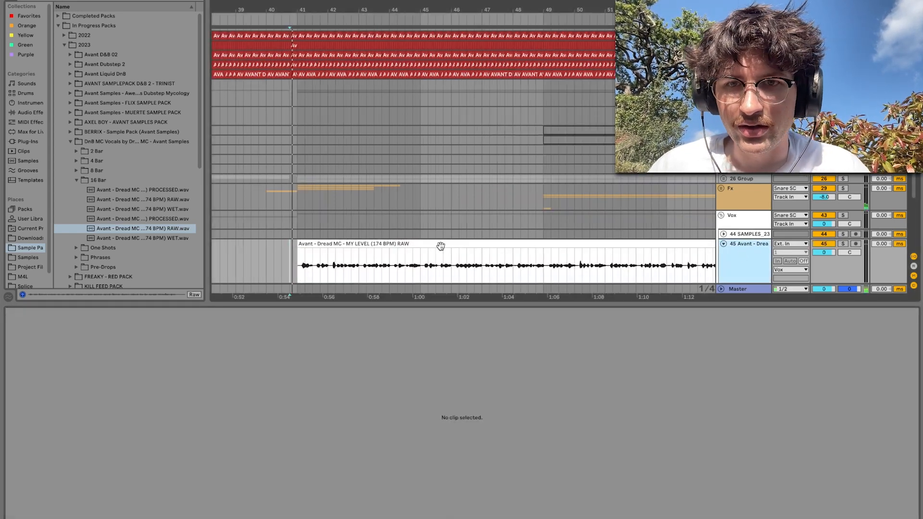
Raise the vocal clip's gain to 8.75 dB and set its warp mode to Complex Pro
{"action": "left_click", "coordinate": [411, 245]}
{"action": "double_click", "coordinate": [411, 245]}
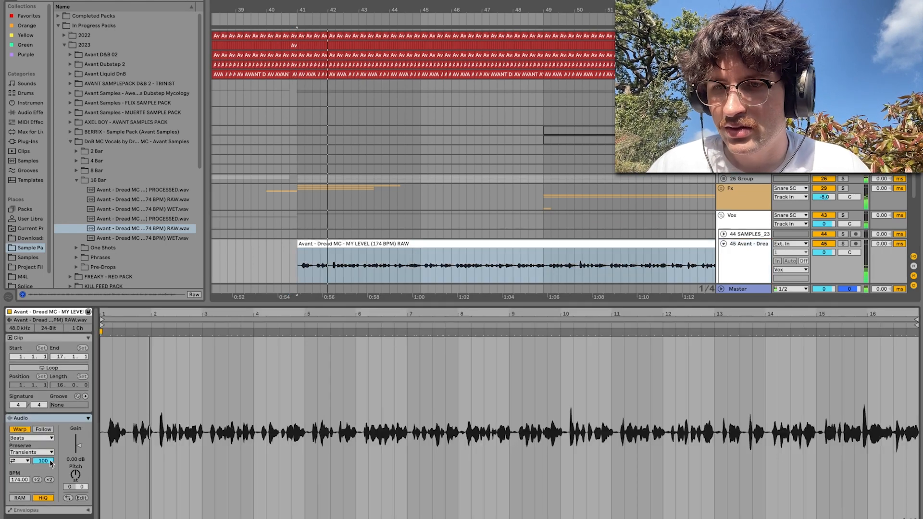
{"action": "left_click_drag", "start_coordinate": [77, 446], "coordinate": [77, 441]}
{"action": "left_click", "coordinate": [32, 438]}
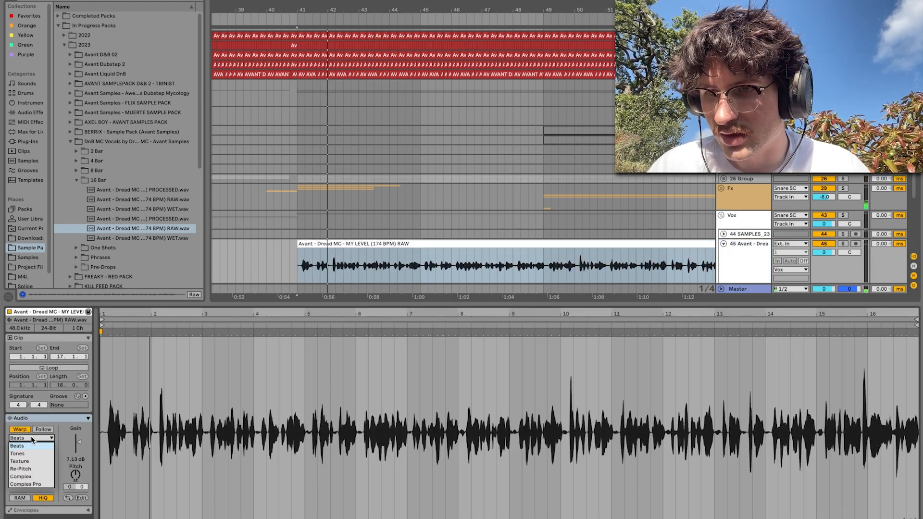
{"action": "left_click", "coordinate": [37, 485]}
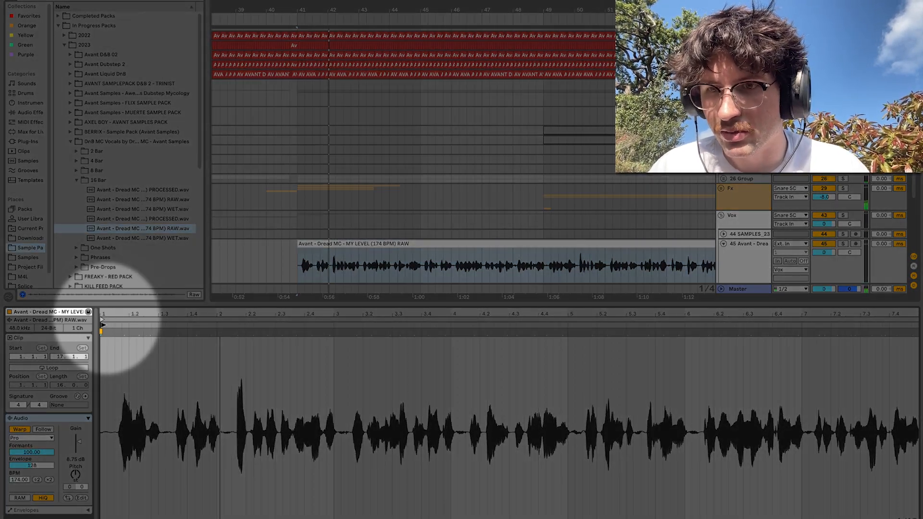
Move the vocal clip's start marker forward to the first vocal transient
{"action": "left_click_drag", "start_coordinate": [102, 325], "coordinate": [120, 327]}
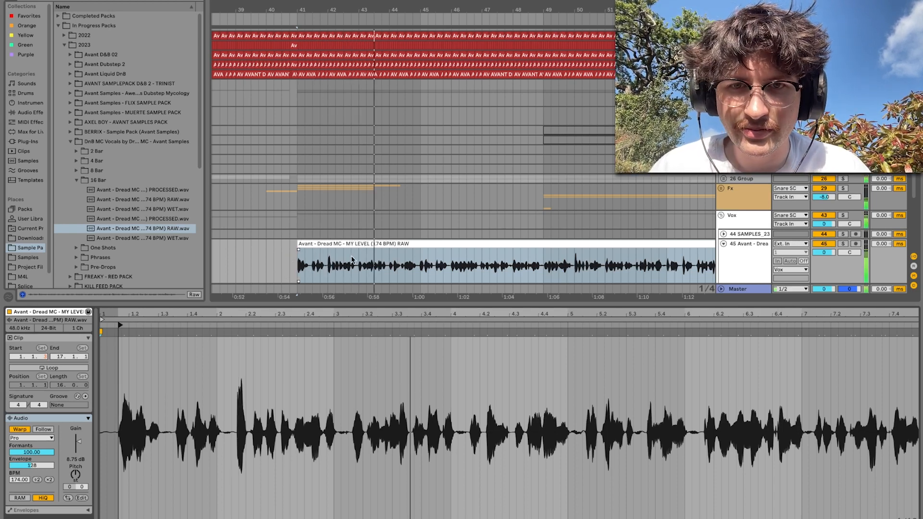
{"action": "scroll", "coordinate": [480, 266], "scroll_direction": "down", "scroll_amount": 5}
{"action": "scroll", "coordinate": [463, 267], "scroll_direction": "up", "scroll_amount": 3}
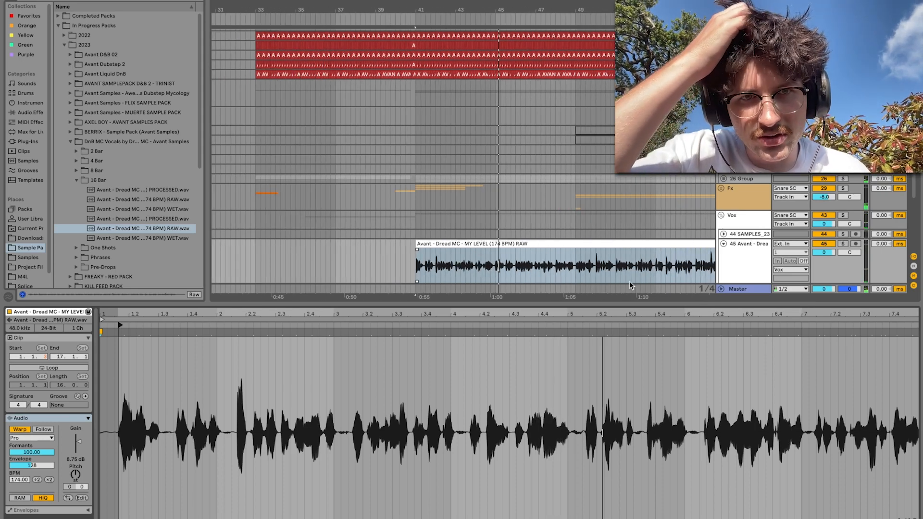
Hide the clip details, enlarge track 45 and select the vocal waveform from 42.1.3 to about 42.3.4
{"action": "key", "text": "super+alt+l"}
{"action": "scroll", "coordinate": [436, 386], "scroll_direction": "up", "scroll_amount": 5}
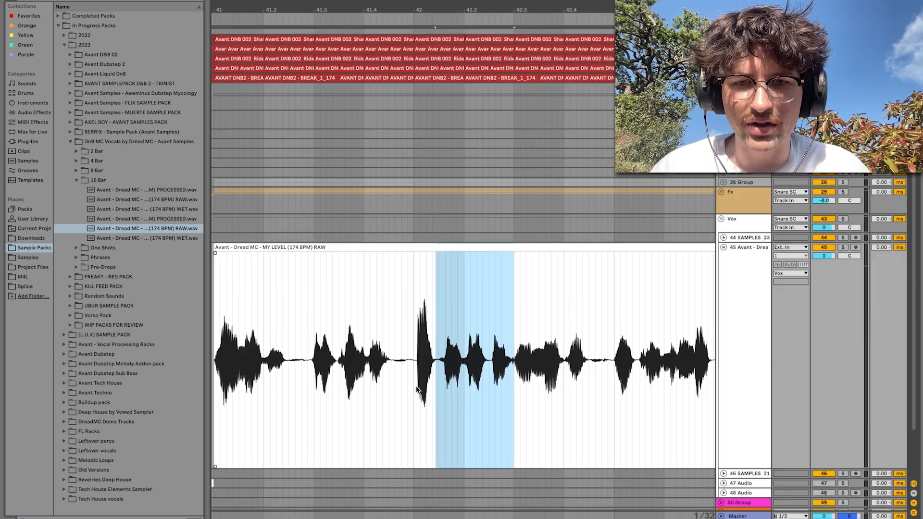
{"action": "mouse_move", "coordinate": [513, 385]}
{"action": "left_mouse_down"}
{"action": "mouse_move", "coordinate": [435, 382]}
{"action": "mouse_move", "coordinate": [561, 399]}
{"action": "left_mouse_up"}
{"action": "left_click", "coordinate": [416, 387]}
{"action": "scroll", "coordinate": [561, 396], "scroll_direction": "down", "scroll_amount": 6}
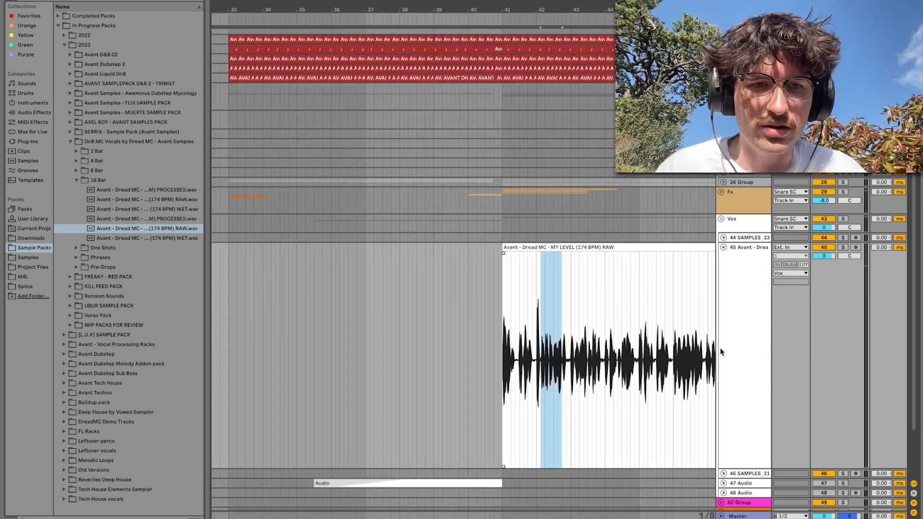
Search for "compress" and add the stock Compressor to vocal track 45
{"action": "double_click", "coordinate": [738, 337]}
{"action": "scroll", "coordinate": [521, 297], "scroll_direction": "right", "scroll_amount": 5}
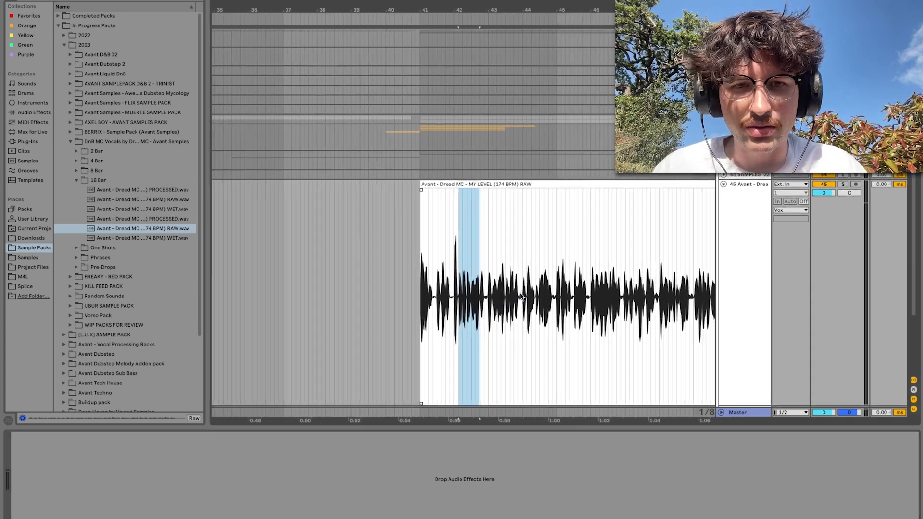
{"action": "scroll", "coordinate": [521, 297], "scroll_direction": "down", "scroll_amount": 1}
{"action": "key", "text": "super+f"}
{"action": "type", "text": "compress"}
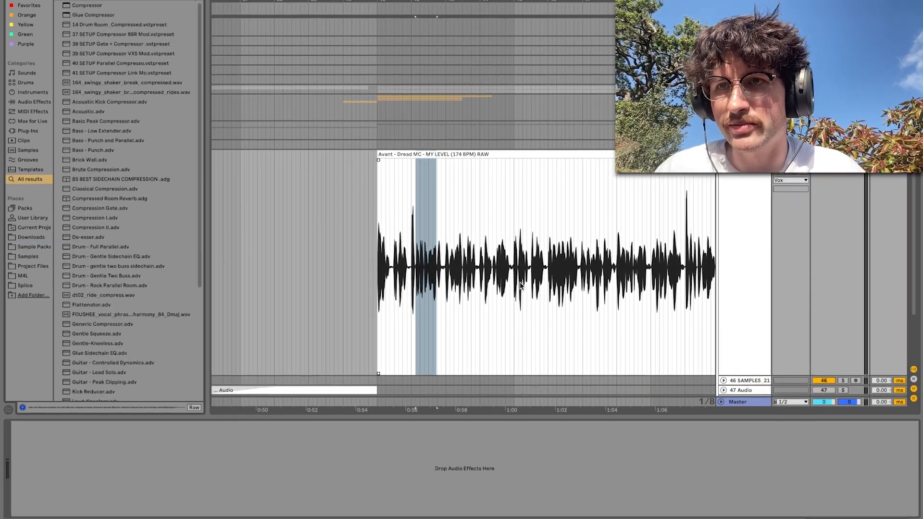
{"action": "key", "text": "Return"}
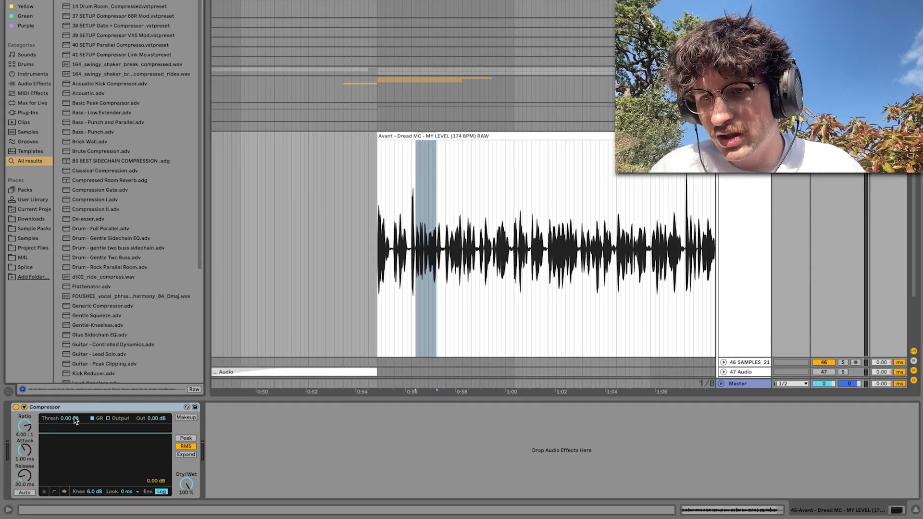
Set the Compressor to Peak mode, clear the device search and switch the Compressor to its collapsed view
{"action": "left_click", "coordinate": [185, 439]}
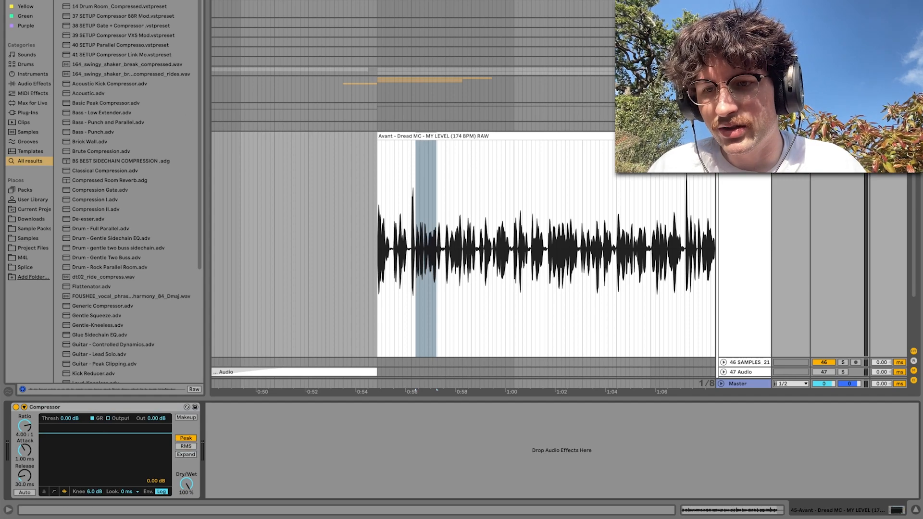
{"action": "key", "text": "ctrl+f"}
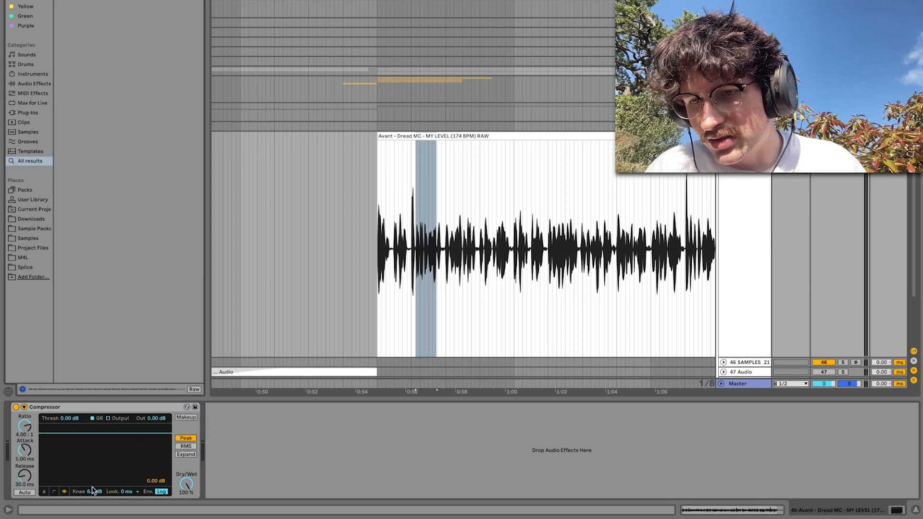
{"action": "left_click", "coordinate": [44, 491]}
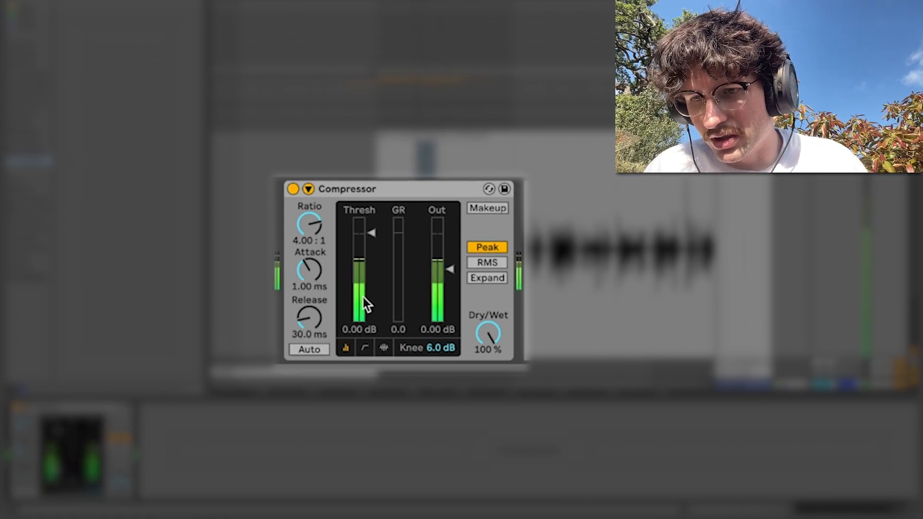
Try the Compressor's RMS and Expand modes and return it to Peak
{"action": "left_click", "coordinate": [479, 262]}
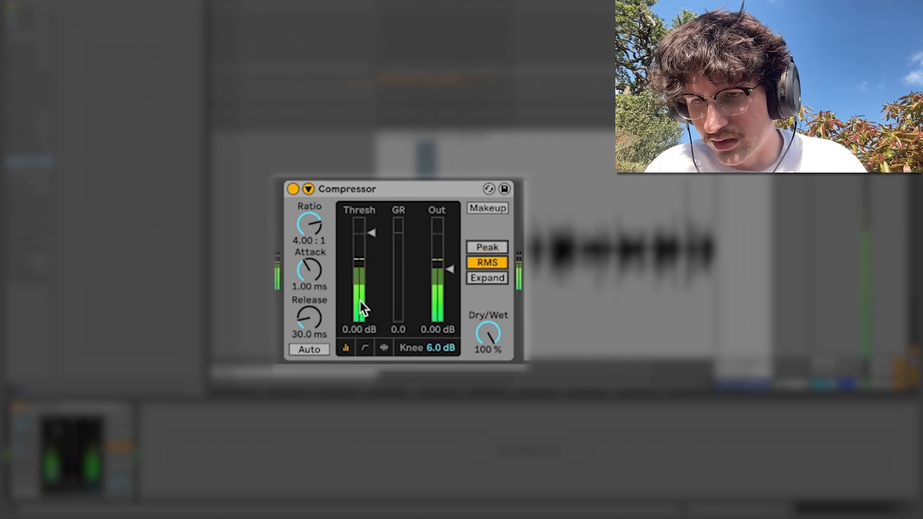
{"action": "left_click", "coordinate": [487, 275]}
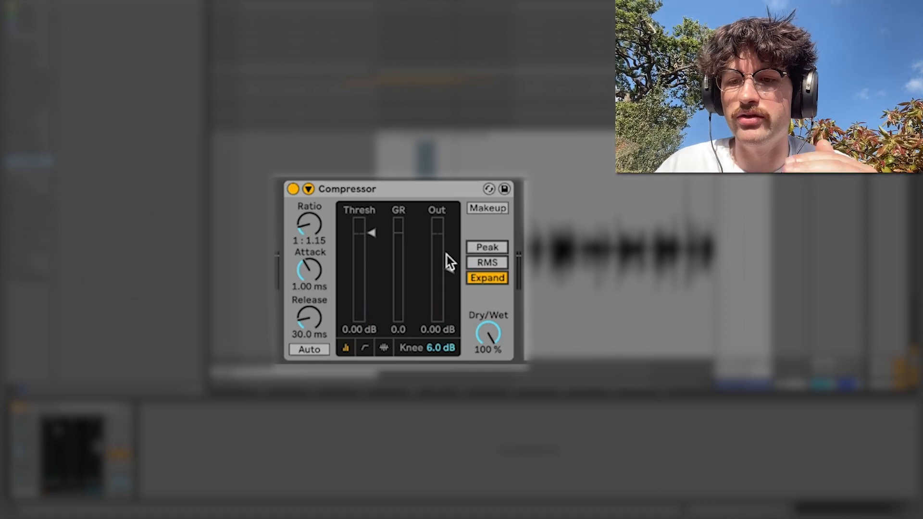
{"action": "left_click", "coordinate": [486, 247]}
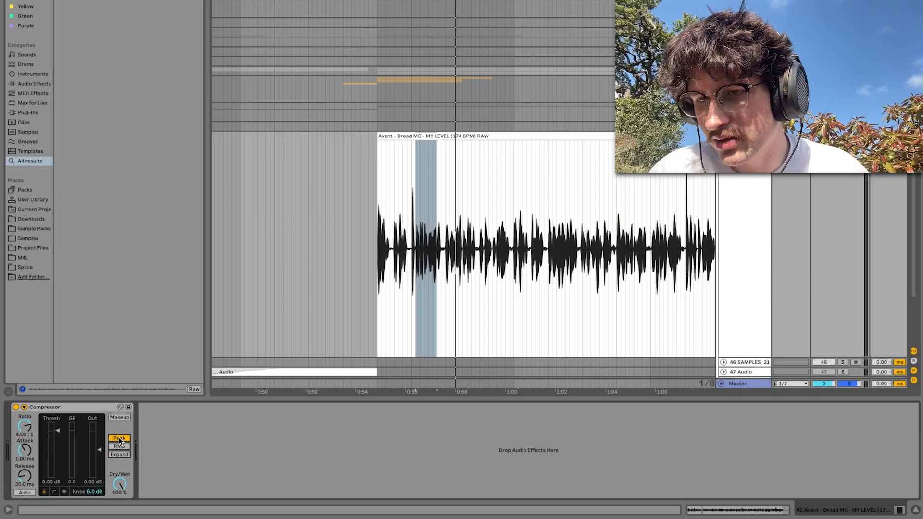
Lower the Compressor's threshold to -17.1 dB while the vocal plays, and stop playback
{"action": "key", "text": "space"}
{"action": "left_click_drag", "start_coordinate": [58, 431], "coordinate": [57, 455]}
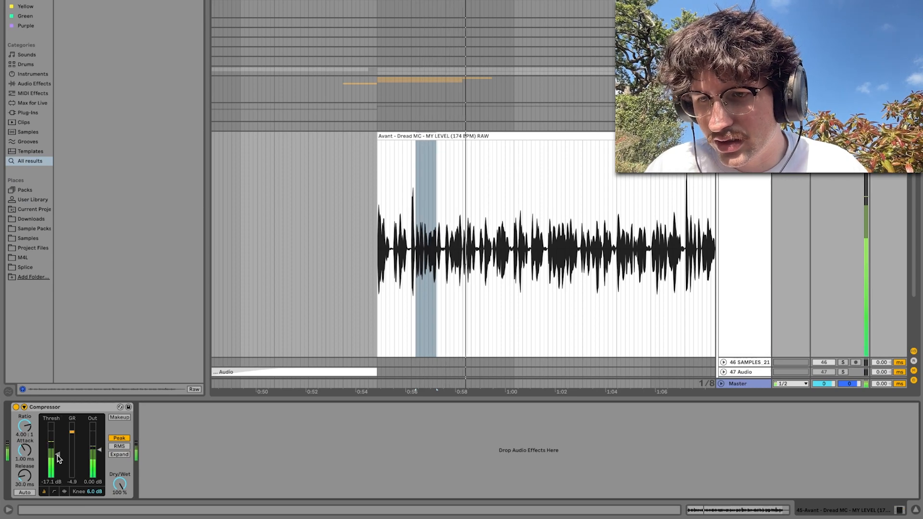
{"action": "key", "text": "space"}
Select the loud vocal peak in the waveform from 42.1.1 to 42.2.1
{"action": "scroll", "coordinate": [478, 222], "scroll_direction": "up", "scroll_amount": 3}
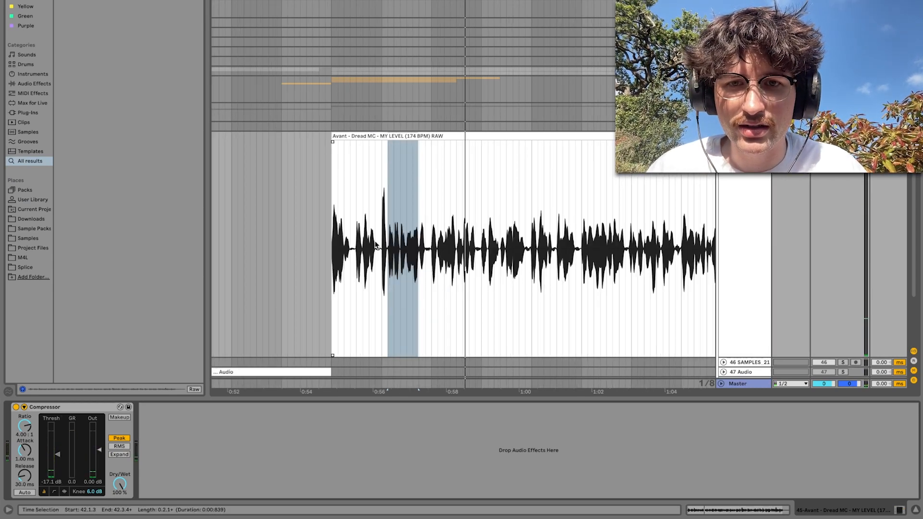
{"action": "scroll", "coordinate": [376, 246], "scroll_direction": "up", "scroll_amount": 3}
{"action": "left_click", "coordinate": [390, 240]}
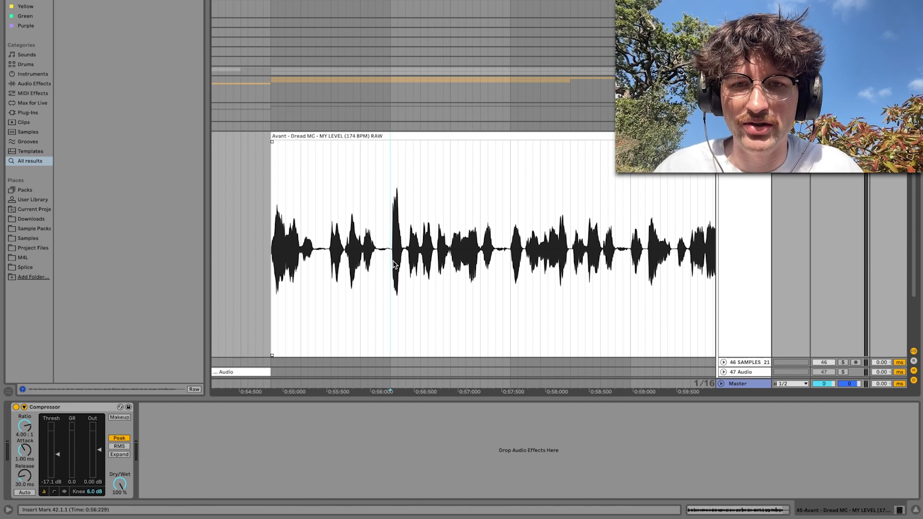
{"action": "left_click_drag", "start_coordinate": [390, 264], "coordinate": [417, 264]}
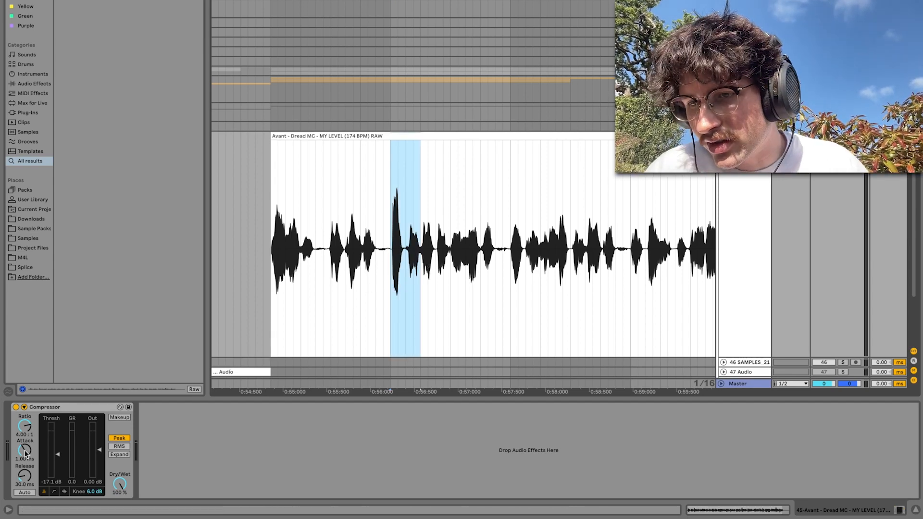
Set the Compressor's attack to 0.06 ms and its knee to 1.3 dB, checking playback and the transfer curve
{"action": "left_click_drag", "start_coordinate": [24, 451], "coordinate": [24, 471]}
{"action": "key", "text": "space"}
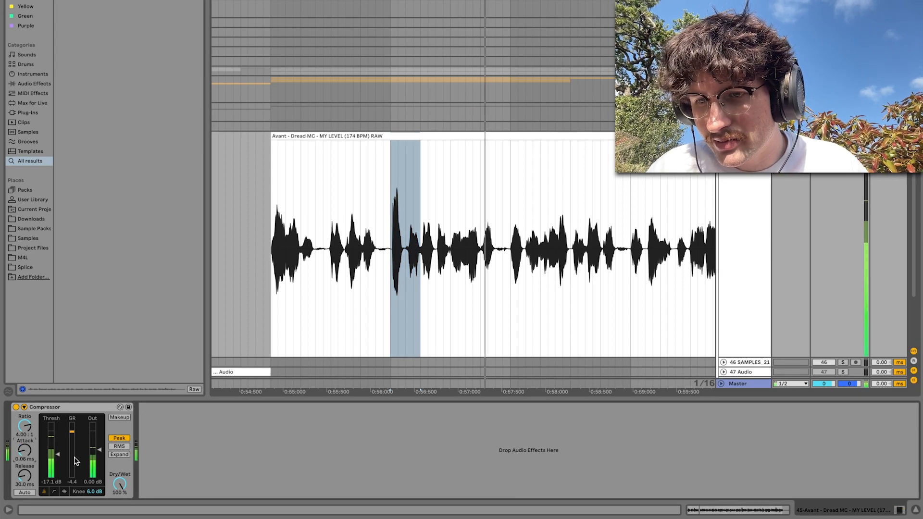
{"action": "left_click_drag", "start_coordinate": [94, 492], "coordinate": [94, 506]}
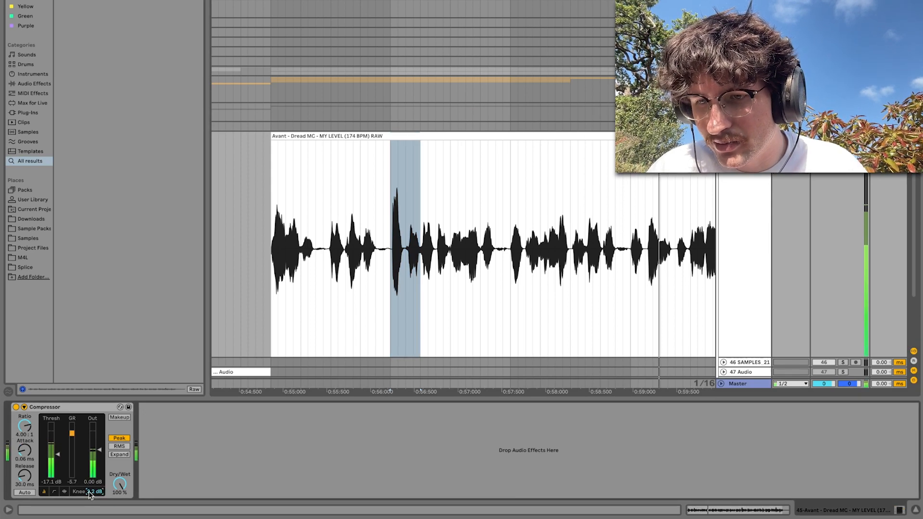
{"action": "left_click", "coordinate": [54, 491]}
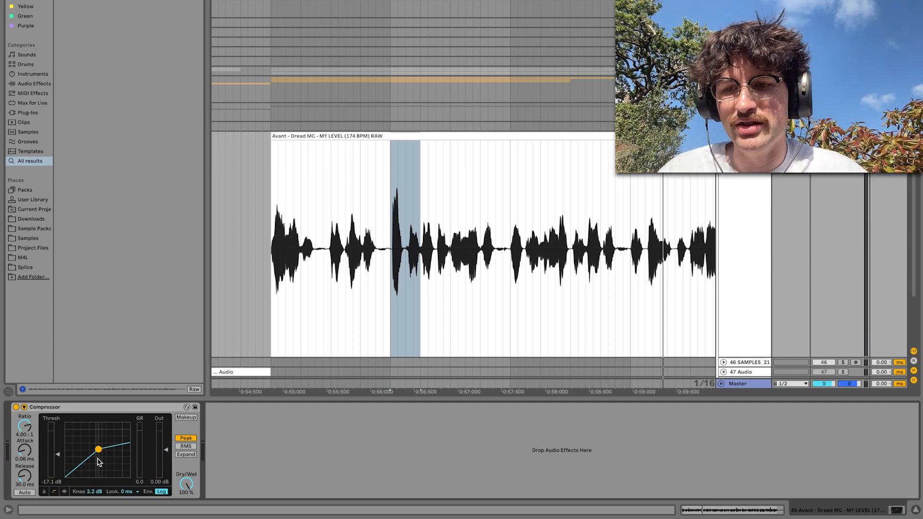
{"action": "left_click_drag", "start_coordinate": [100, 495], "coordinate": [89, 511]}
{"action": "key", "text": "space"}
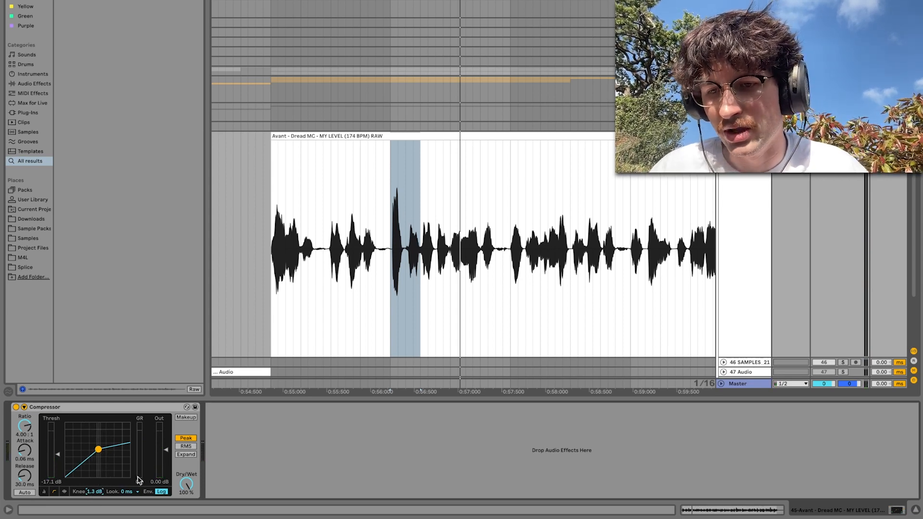
Set the Compressor's lookahead to 1 ms, play the vocal and return to the collapsed view
{"action": "left_click", "coordinate": [137, 491]}
{"action": "left_click", "coordinate": [129, 478]}
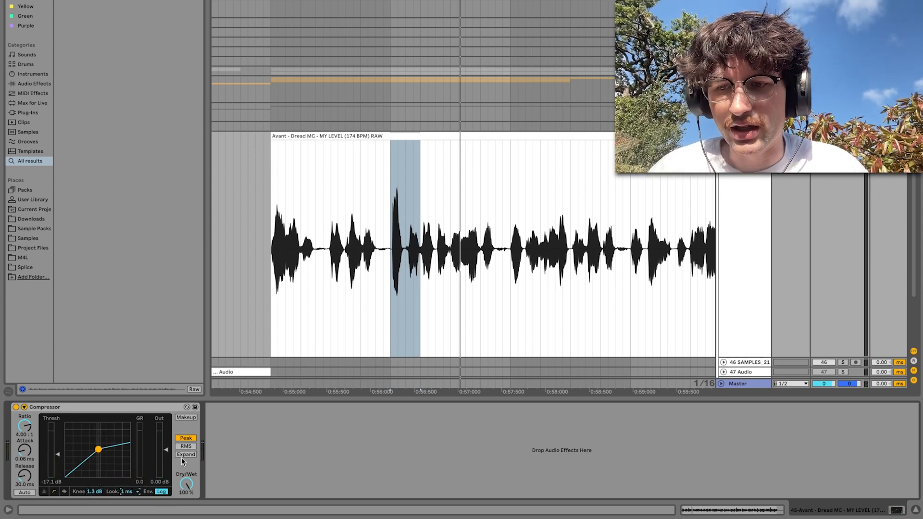
{"action": "key", "text": "space"}
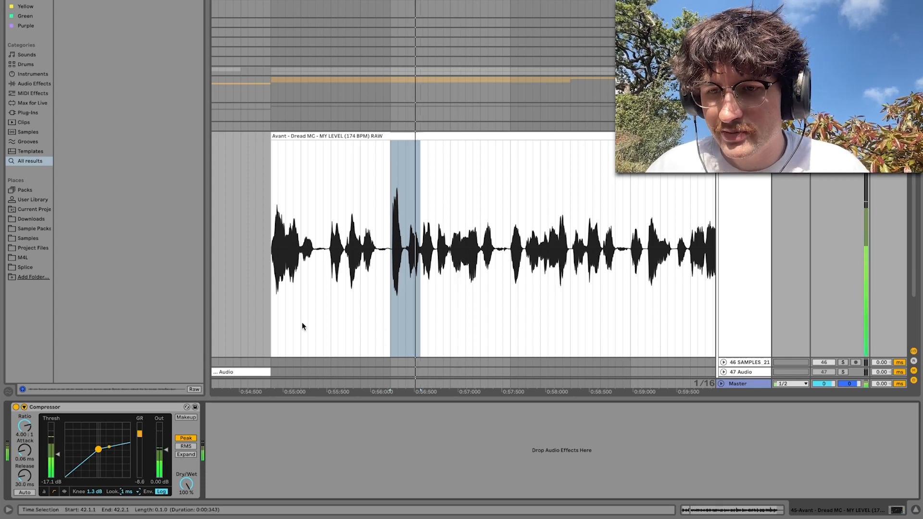
{"action": "left_click", "coordinate": [44, 491]}
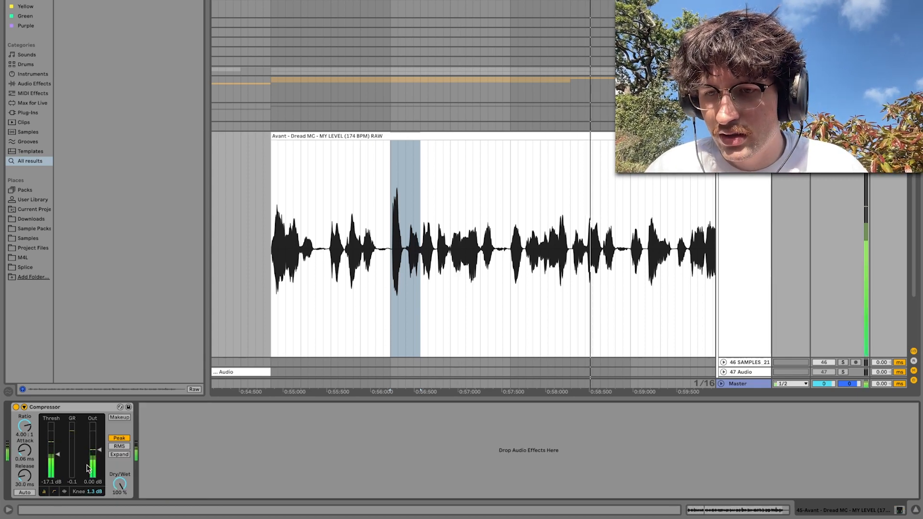
Raise the Compressor's output to 4.49 dB and compare the playing vocal with the device bypassed and active
{"action": "left_click_drag", "start_coordinate": [88, 468], "coordinate": [88, 457]}
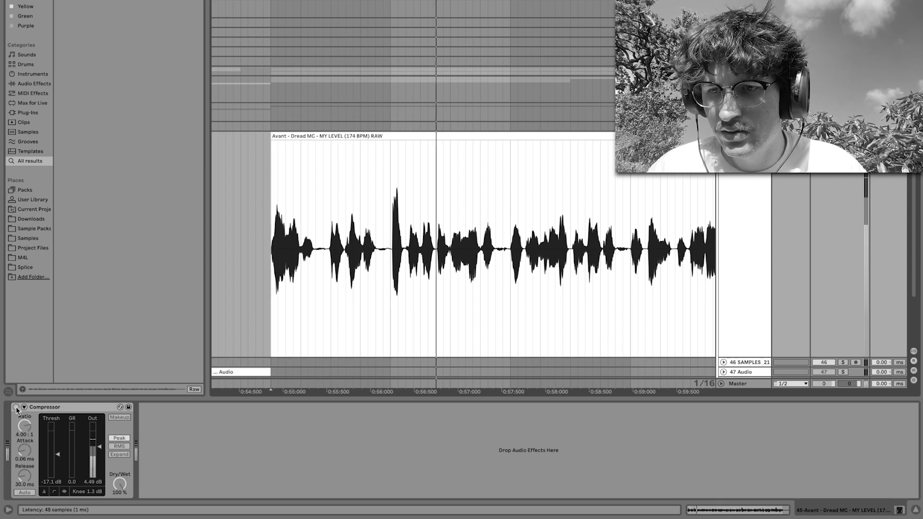
{"action": "left_click", "coordinate": [16, 407]}
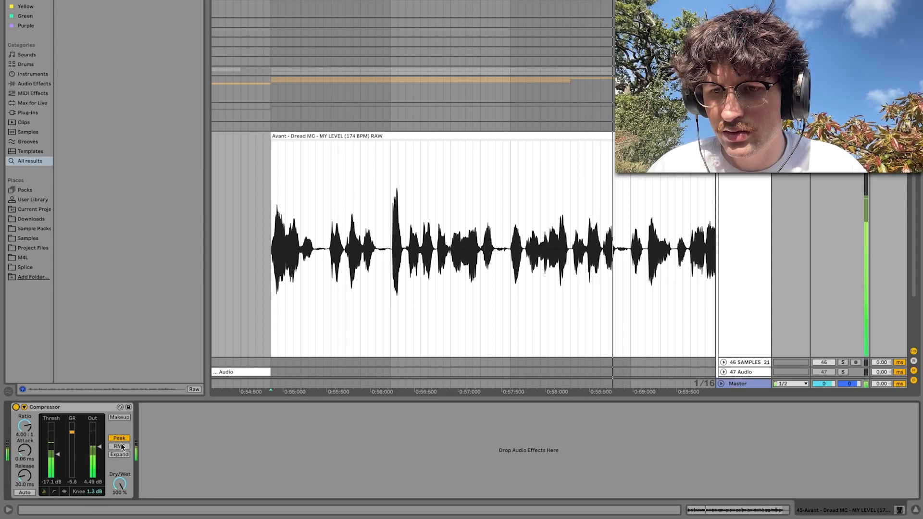
{"action": "key", "text": "space"}
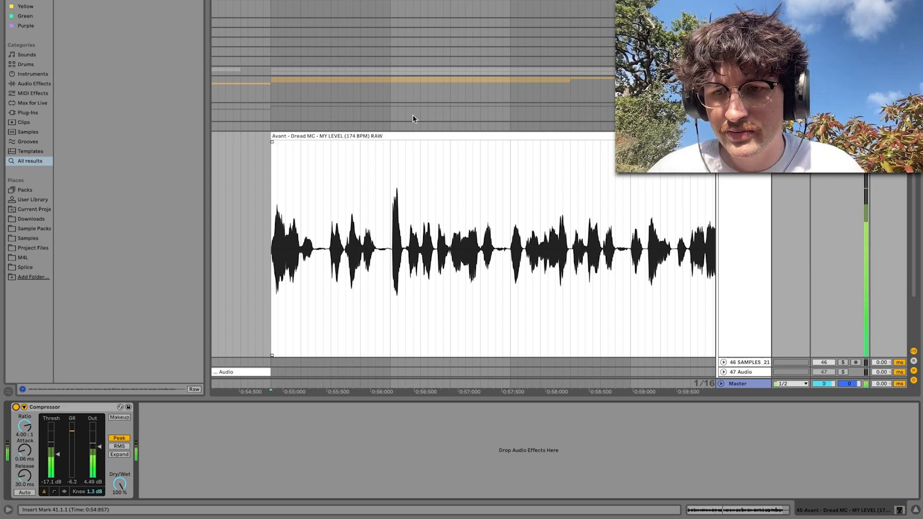
Add a second Compressor to the vocal track, in Peak mode with a 9.47 ms attack
{"action": "scroll", "coordinate": [412, 119], "scroll_direction": "down", "scroll_amount": 4}
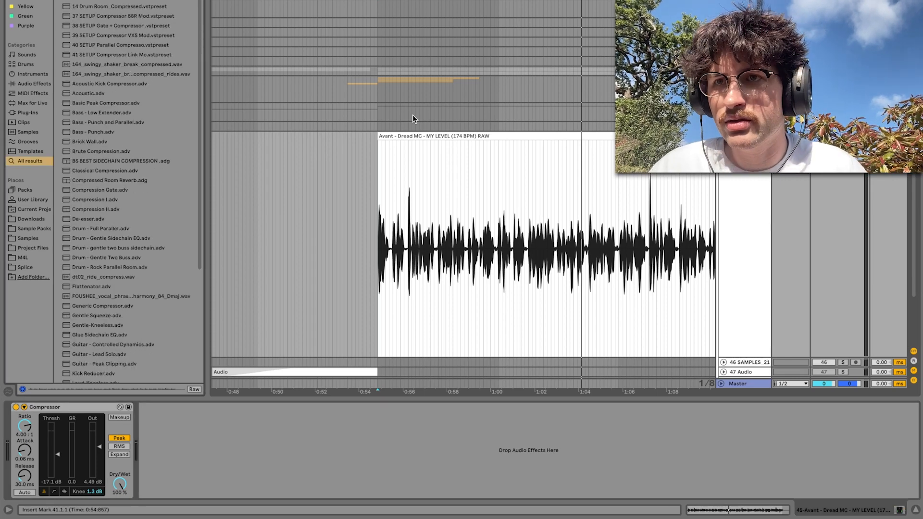
{"action": "key", "text": "Return"}
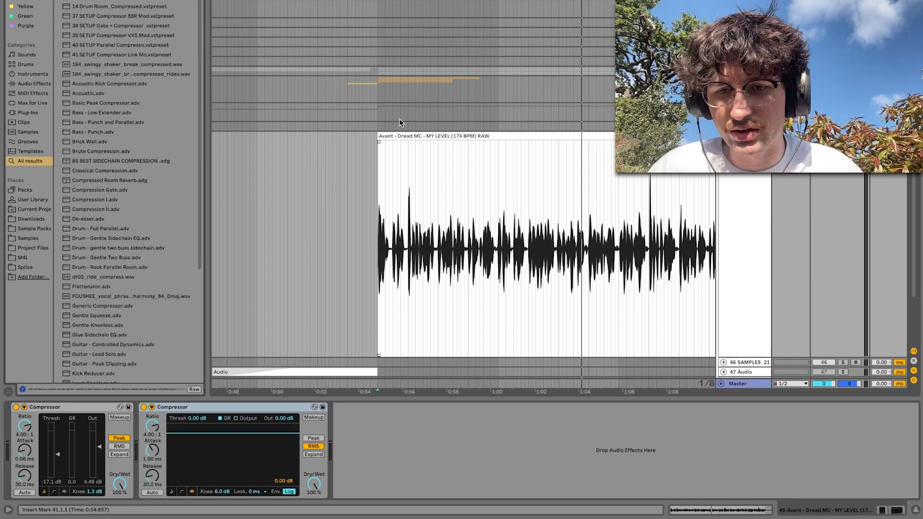
{"action": "left_click", "coordinate": [312, 438]}
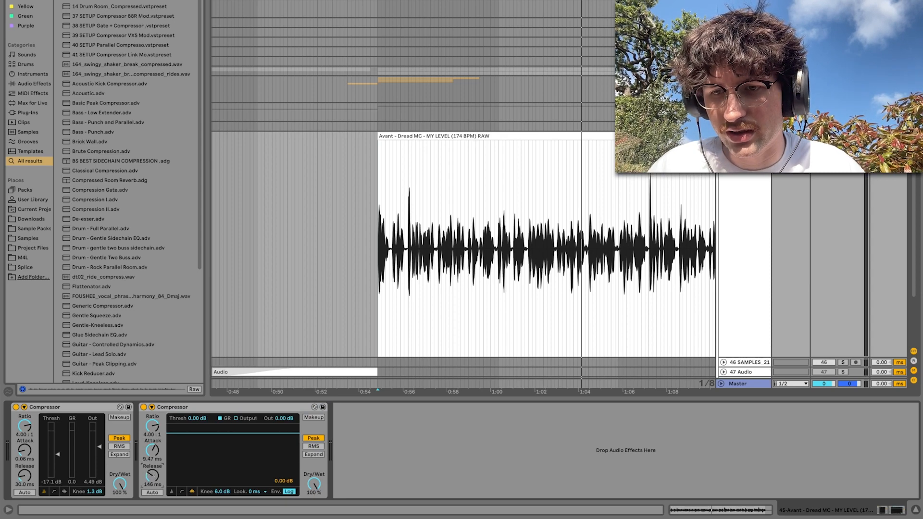
Set the second Compressor's release to 478 ms, knee to 7.3 dB and lookahead to 1 ms, and switch it to the collapsed view
{"action": "left_click_drag", "start_coordinate": [222, 492], "coordinate": [222, 488]}
{"action": "left_click", "coordinate": [264, 492]}
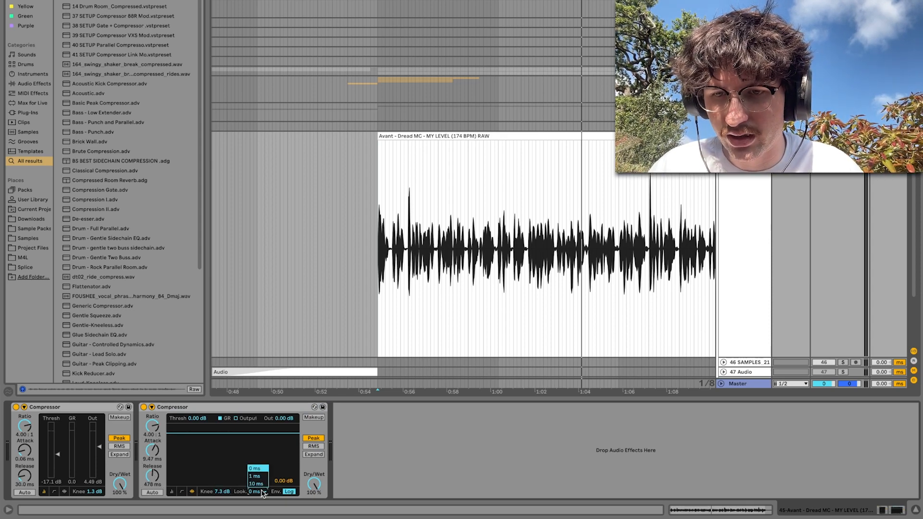
{"action": "left_click", "coordinate": [259, 478]}
{"action": "left_click", "coordinate": [171, 492]}
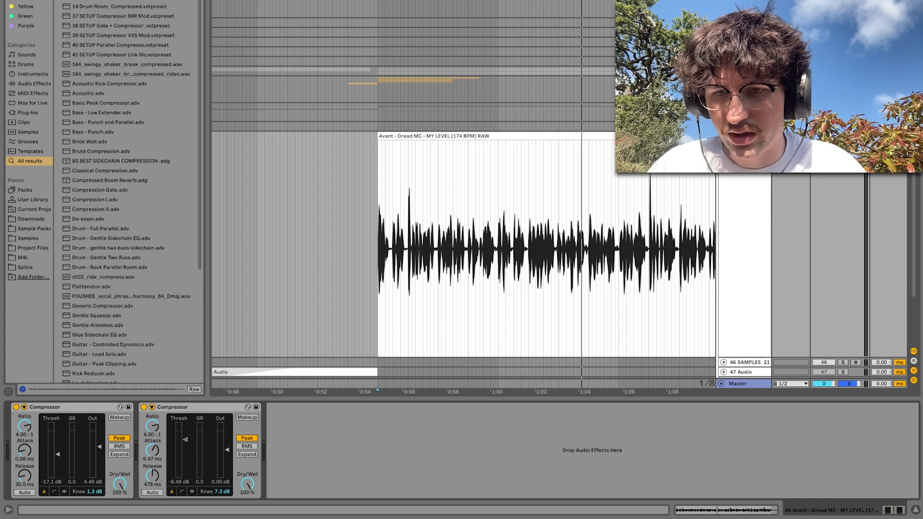
Set the second Compressor's threshold to -20.7 dB and output to 5.02 dB by ear, comparing it bypassed and active
{"action": "key", "text": "space"}
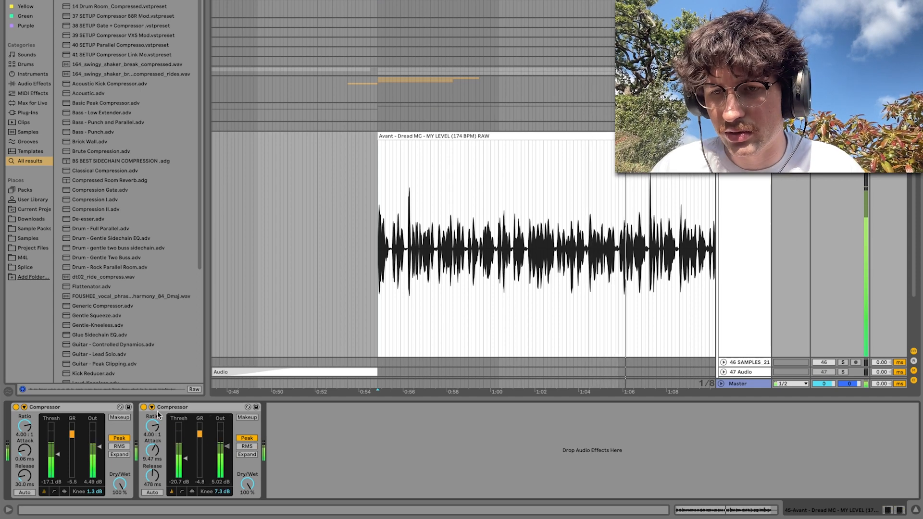
{"action": "key", "text": "space"}
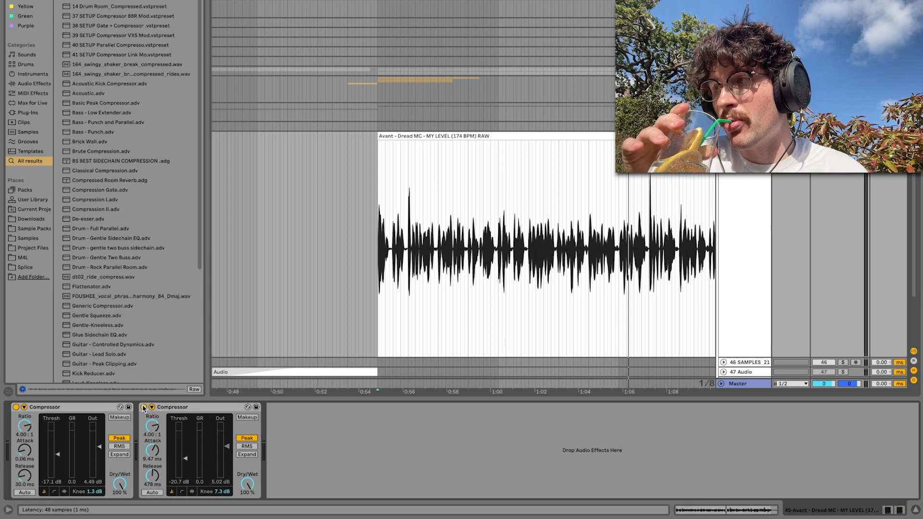
{"action": "key", "text": "space"}
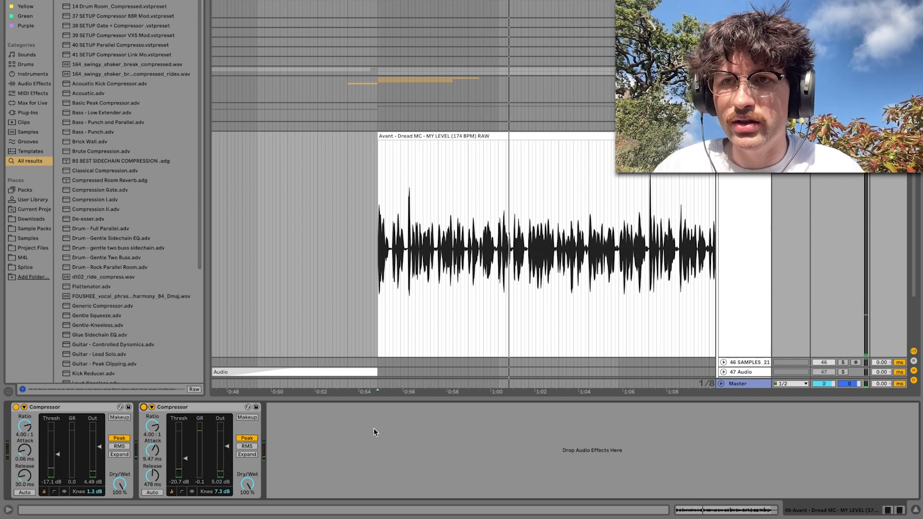
Search the browser for "eq" and add EQ Eight after the two Compressors
{"action": "key", "text": "super+f"}
{"action": "type", "text": "eq"}
{"action": "key", "text": "Down"}
{"action": "key", "text": "Down"}
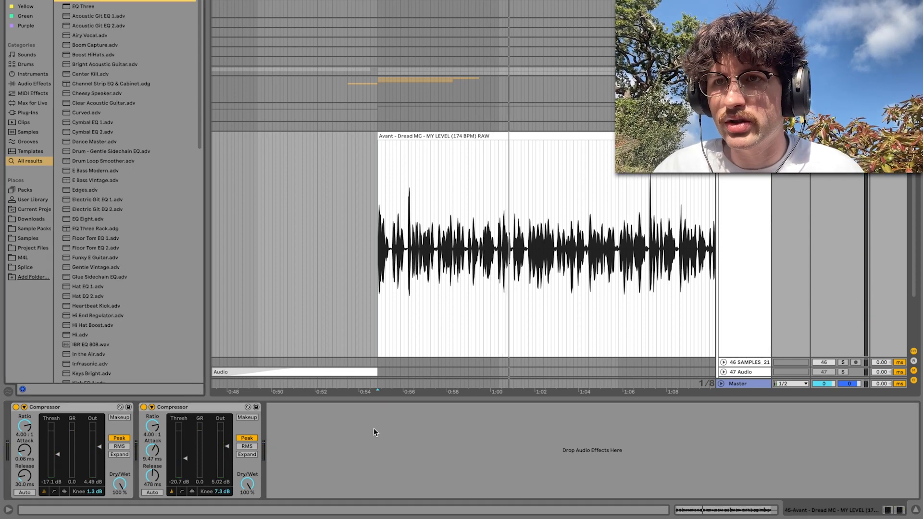
{"action": "key", "text": "Return"}
Make EQ Eight's band 1 a low cut at 116 Hz with a Q of 0.58 while the vocal plays
{"action": "left_click", "coordinate": [305, 486]}
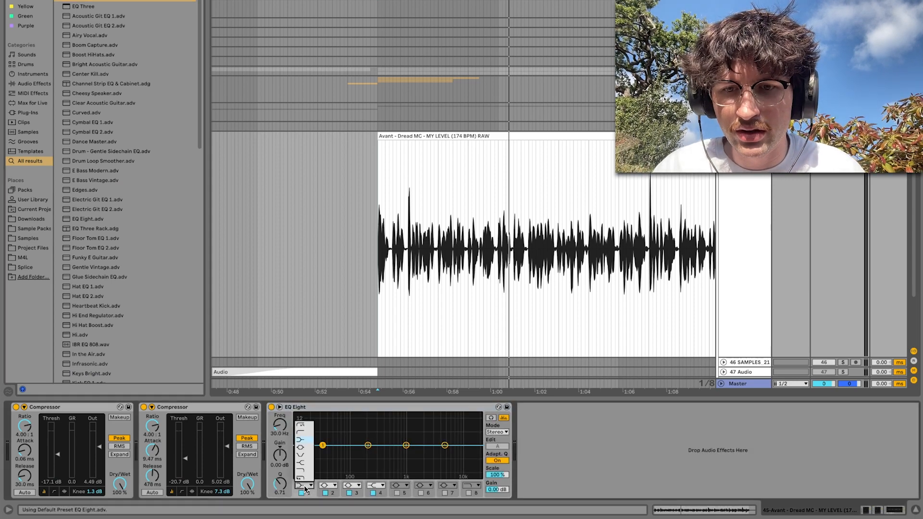
{"action": "left_click", "coordinate": [302, 434]}
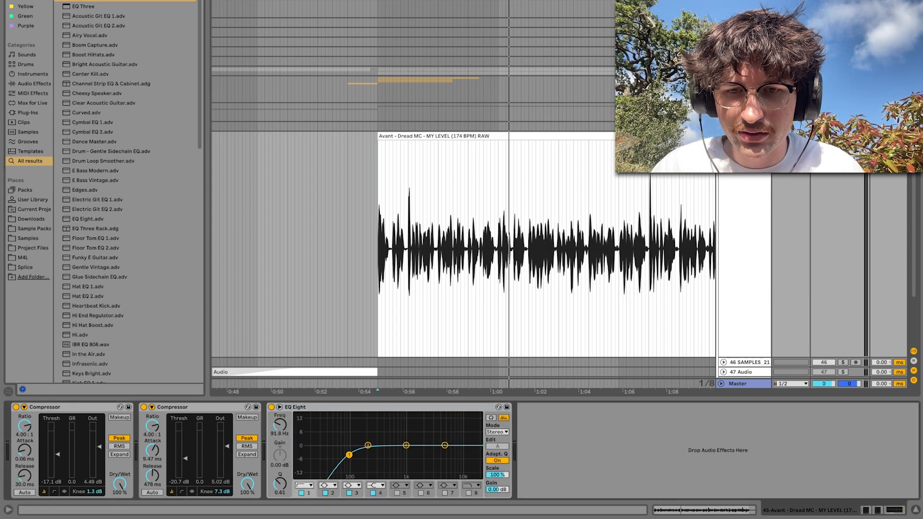
{"action": "key", "text": "space"}
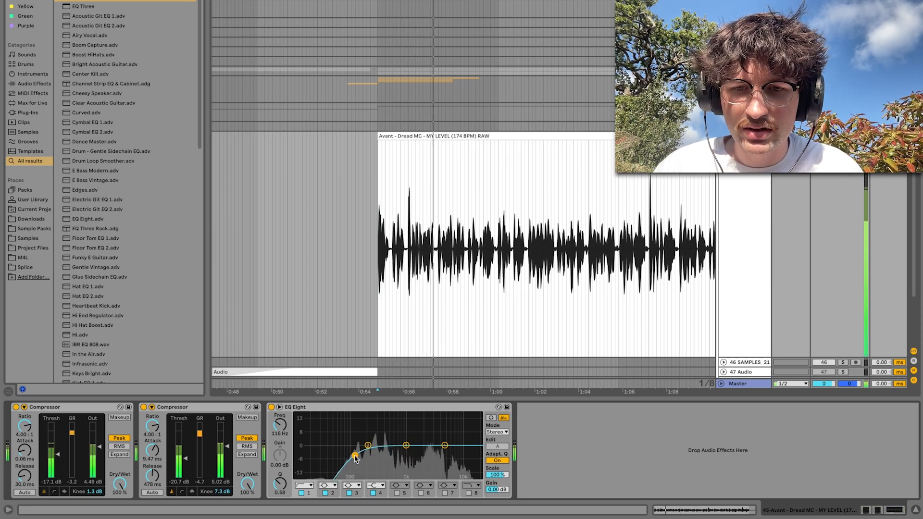
{"action": "key", "text": "space"}
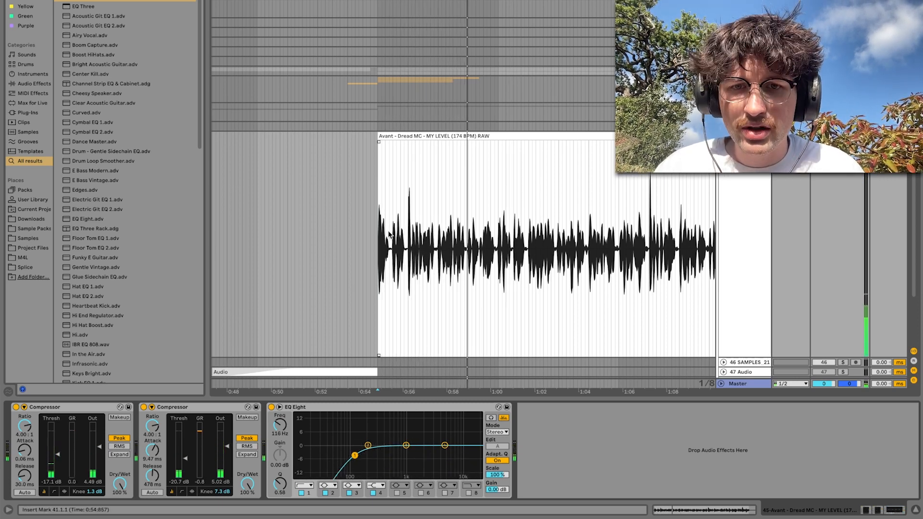
Set the first Compressor's attack to 0.01 ms and move the playback start to the beginning of the vocal clip at 41.1.1
{"action": "scroll", "coordinate": [388, 233], "scroll_direction": "up", "scroll_amount": 5}
{"action": "left_click", "coordinate": [398, 249]}
{"action": "key", "text": "space"}
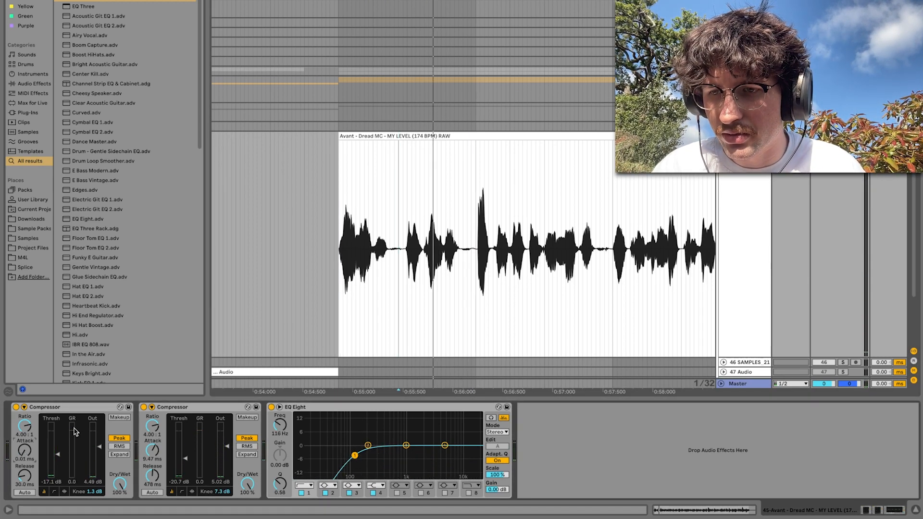
{"action": "left_click", "coordinate": [340, 292]}
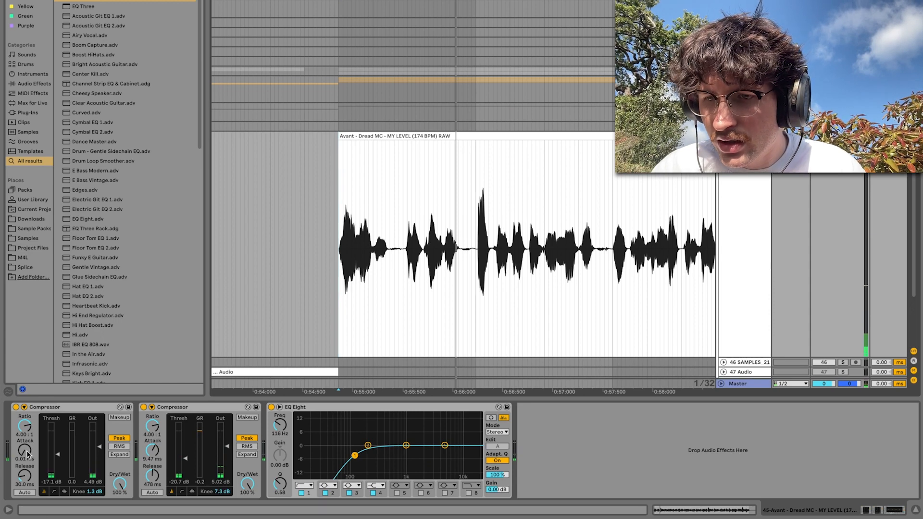
{"action": "key", "text": "space"}
Set the first Compressor's release to 58.2 ms while repeatedly replaying the opening of the vocal
{"action": "mouse_move", "coordinate": [25, 478]}
{"action": "left_mouse_down"}
{"action": "mouse_move", "coordinate": [25, 467]}
{"action": "mouse_move", "coordinate": [25, 481]}
{"action": "left_mouse_up"}
{"action": "key", "text": "space"}
{"action": "key", "text": "space"}
{"action": "key", "text": "space"}
{"action": "key", "text": "space"}
{"action": "key", "text": "space"}
{"action": "key", "text": "space"}
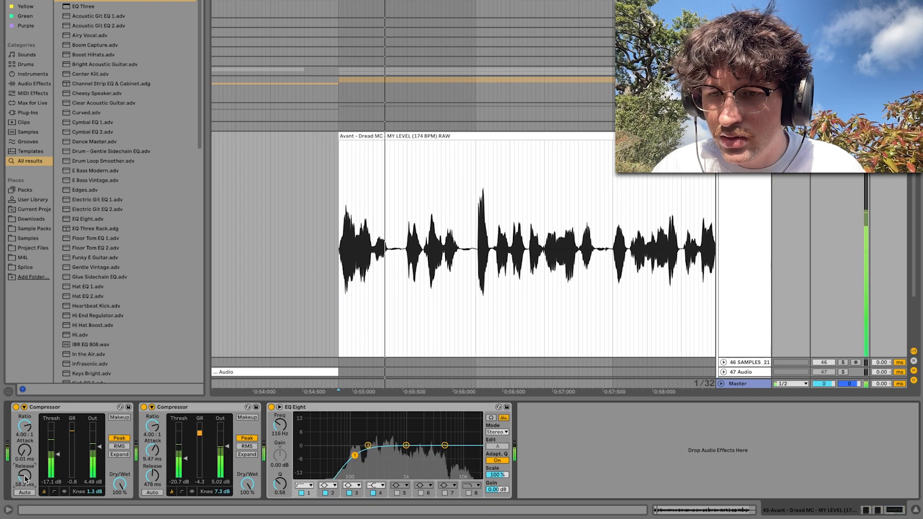
{"action": "key", "text": "space"}
Search the browser for "pro-ds" and add the FabFilter Pro-DS de-esser after EQ Eight
{"action": "scroll", "coordinate": [500, 205], "scroll_direction": "down", "scroll_amount": 5}
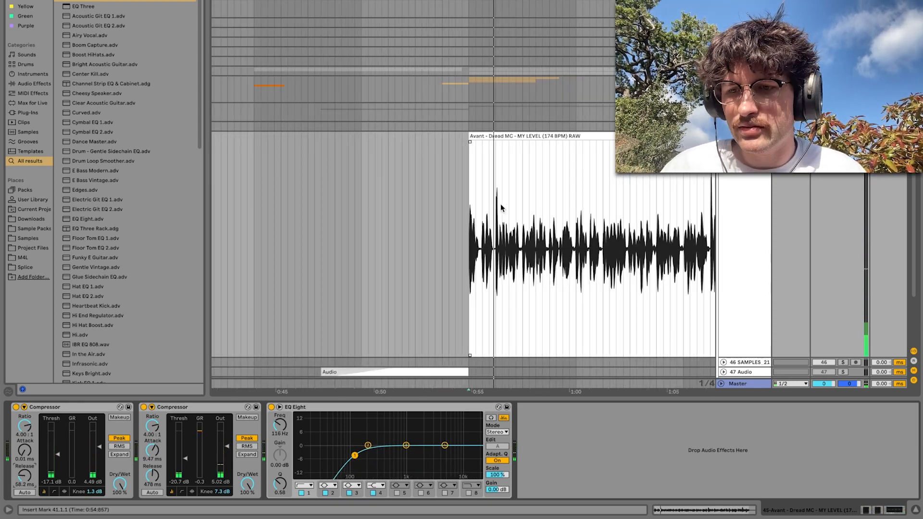
{"action": "scroll", "coordinate": [500, 204], "scroll_direction": "right", "scroll_amount": 5}
{"action": "scroll", "coordinate": [501, 204], "scroll_direction": "down", "scroll_amount": 2}
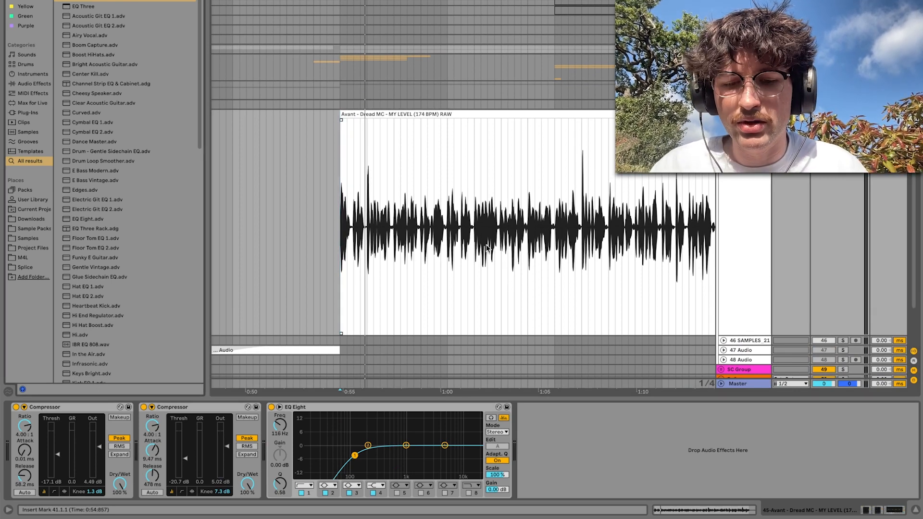
{"action": "key", "text": "super+f"}
{"action": "type", "text": "pro"}
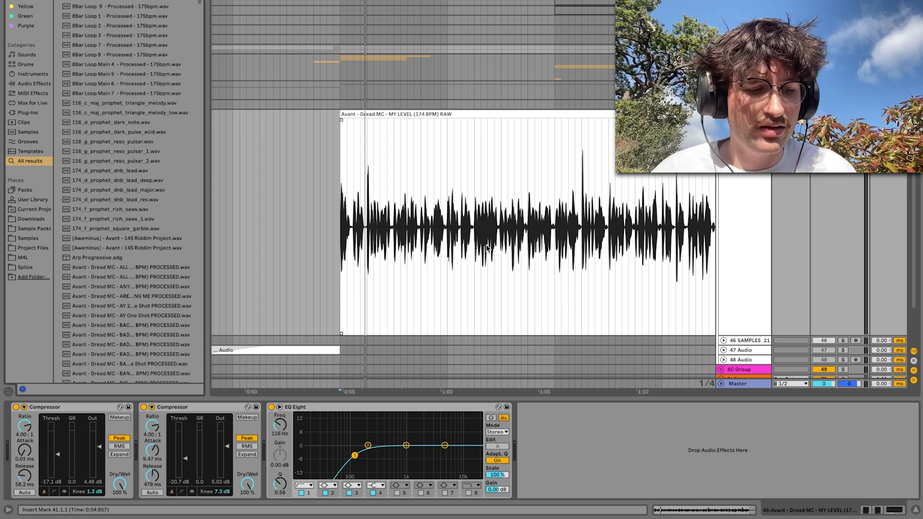
{"action": "type", "text": "-ds"}
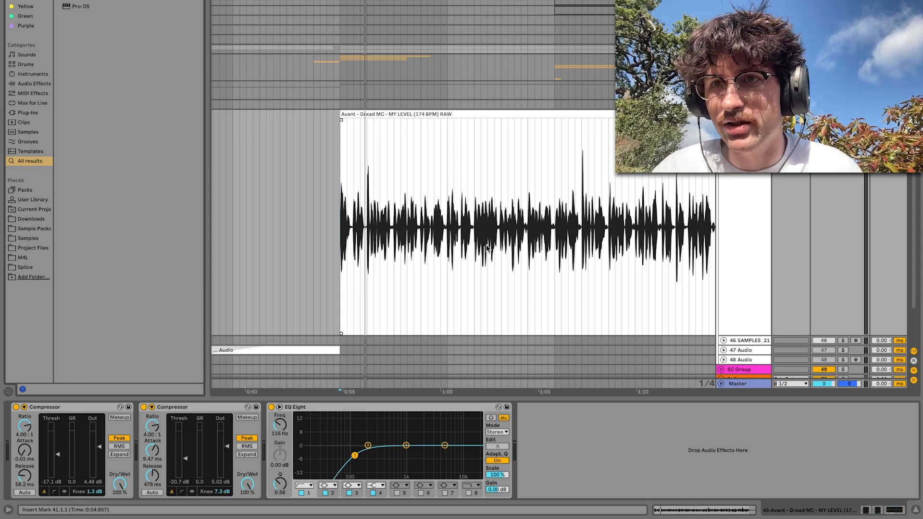
{"action": "key", "text": "Return"}
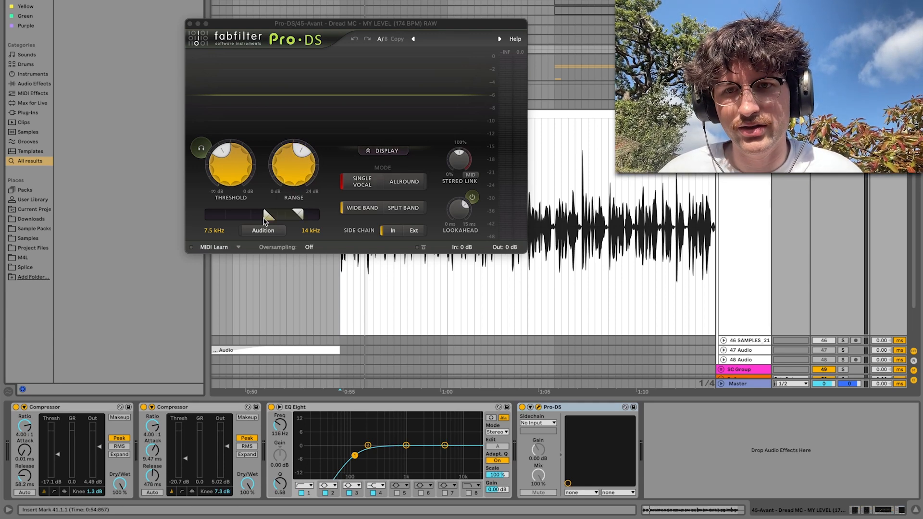
Set Pro-DS's lower frequency limit to 5.455 kHz, choose Split Band, and audition the triggered signal while the vocal plays
{"action": "left_click_drag", "start_coordinate": [267, 213], "coordinate": [251, 212]}
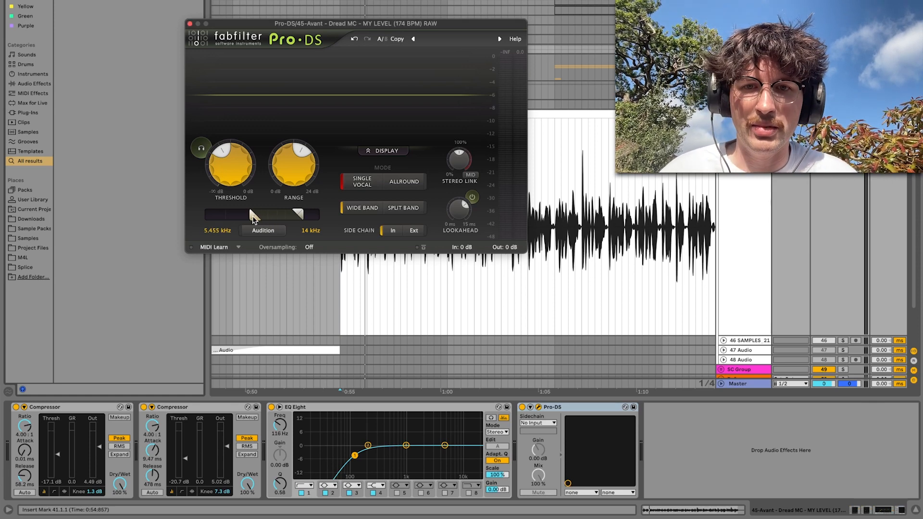
{"action": "left_click", "coordinate": [395, 210]}
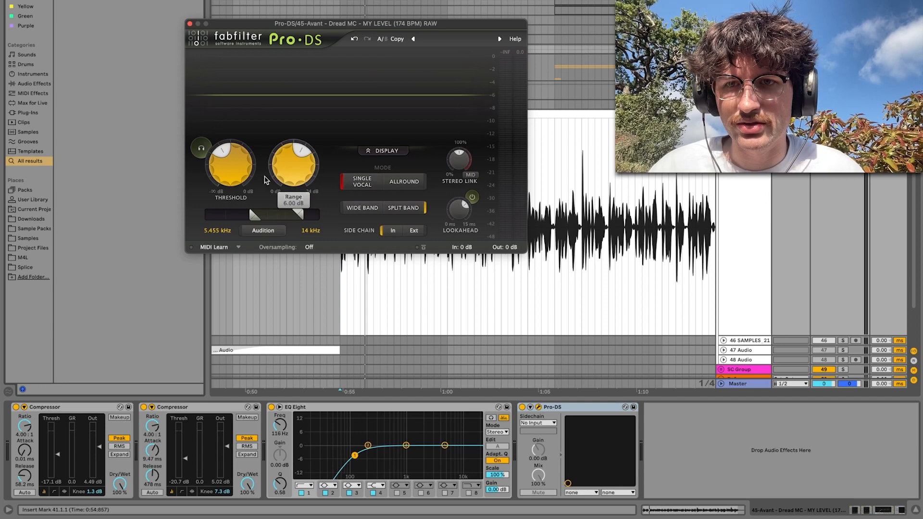
{"action": "key", "text": "space"}
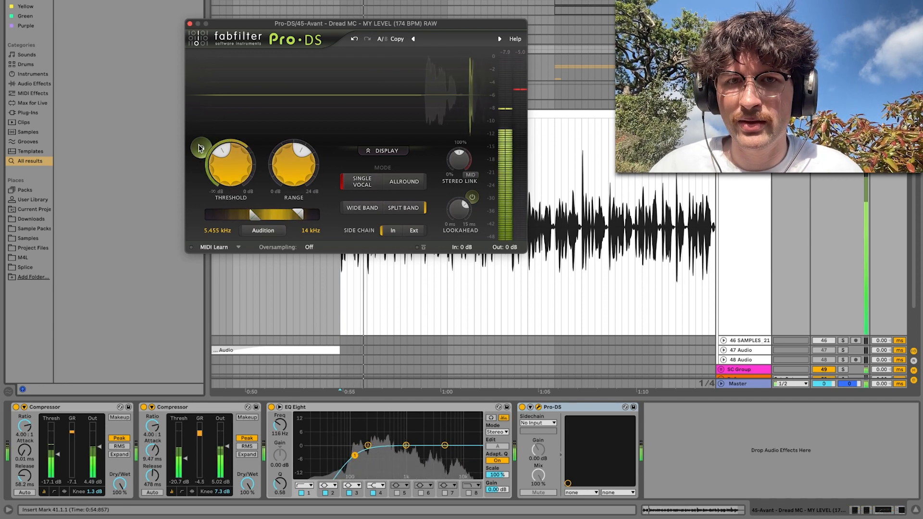
{"action": "left_click", "coordinate": [203, 145]}
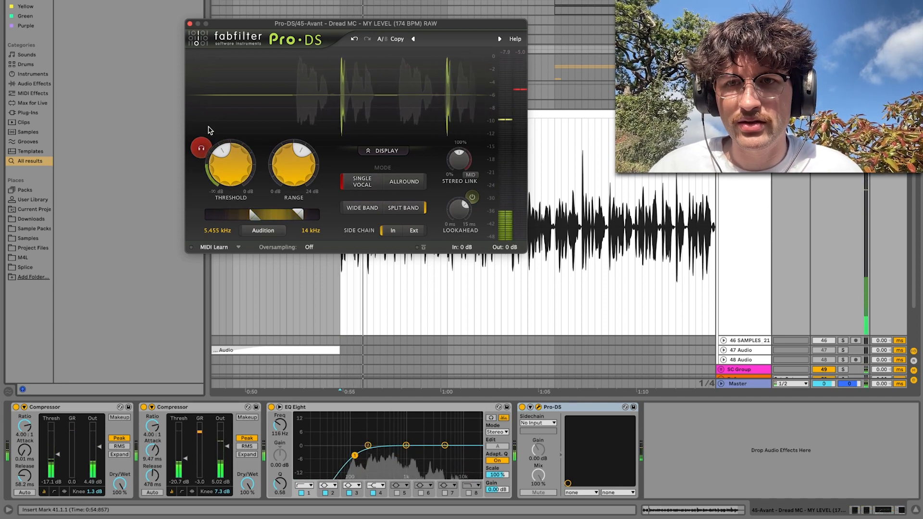
{"action": "left_click", "coordinate": [201, 149]}
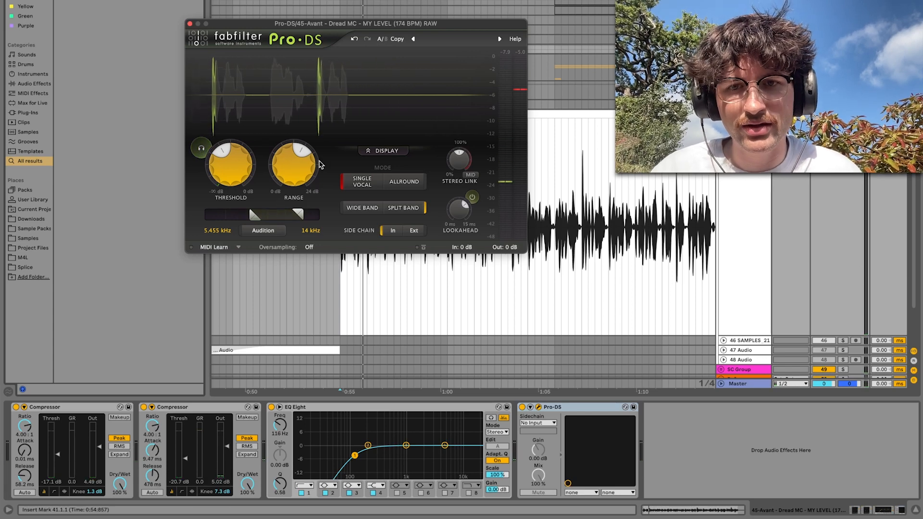
Fine-tune the amount of de-essing with the Pro-DS range while the vocal plays
{"action": "mouse_move", "coordinate": [298, 172]}
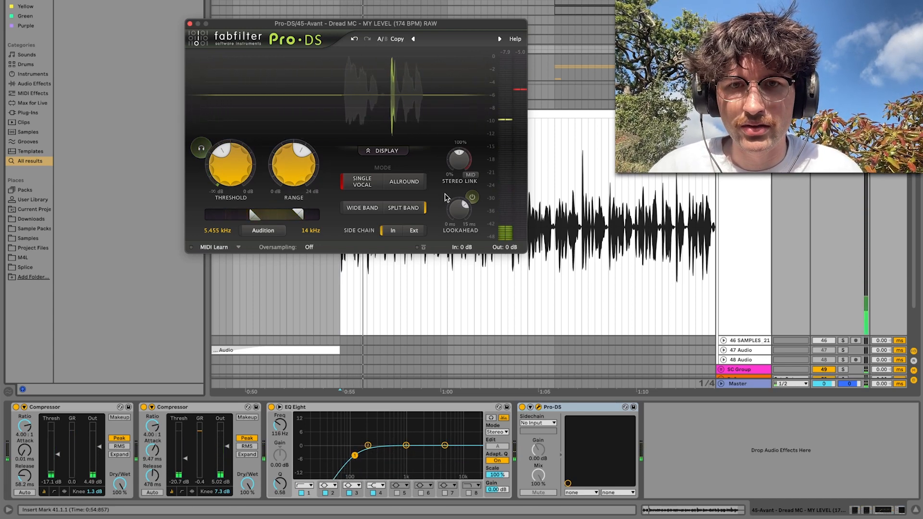
{"action": "left_click_drag", "start_coordinate": [292, 171], "coordinate": [290, 155]}
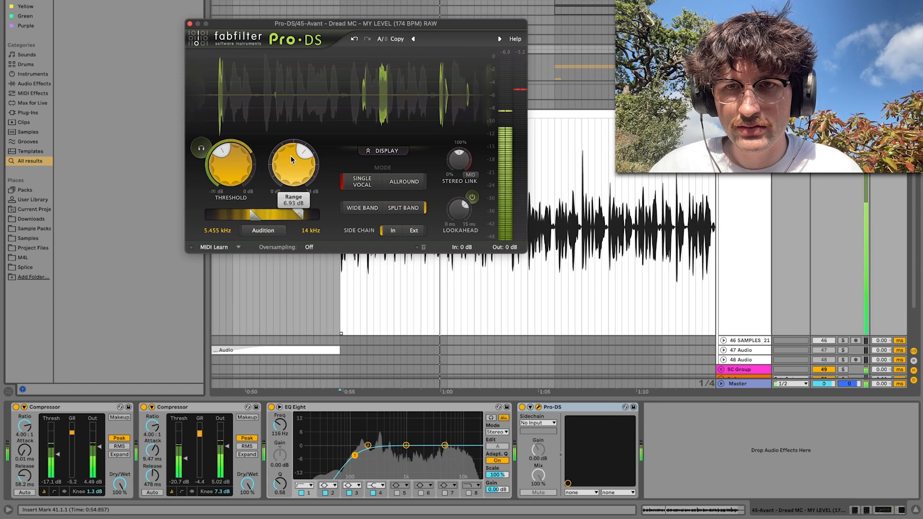
{"action": "left_click_drag", "start_coordinate": [290, 155], "coordinate": [290, 161]}
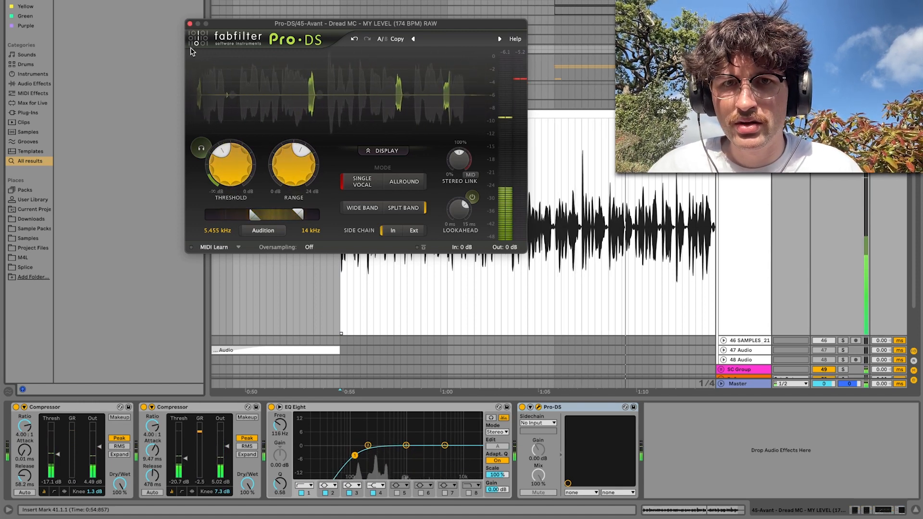
Close the Pro-DS window, compare the vocal with the de-esser bypassed and active, and reopen the window
{"action": "left_click", "coordinate": [191, 23]}
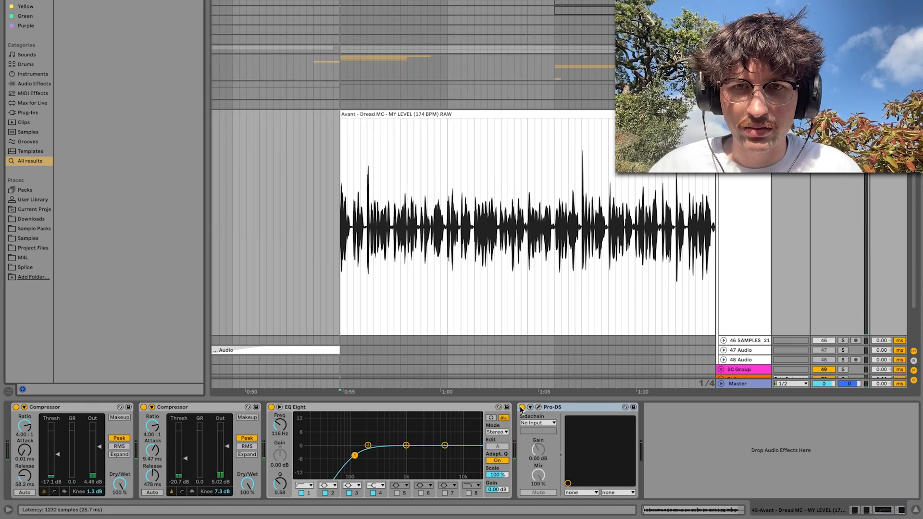
{"action": "key", "text": "space"}
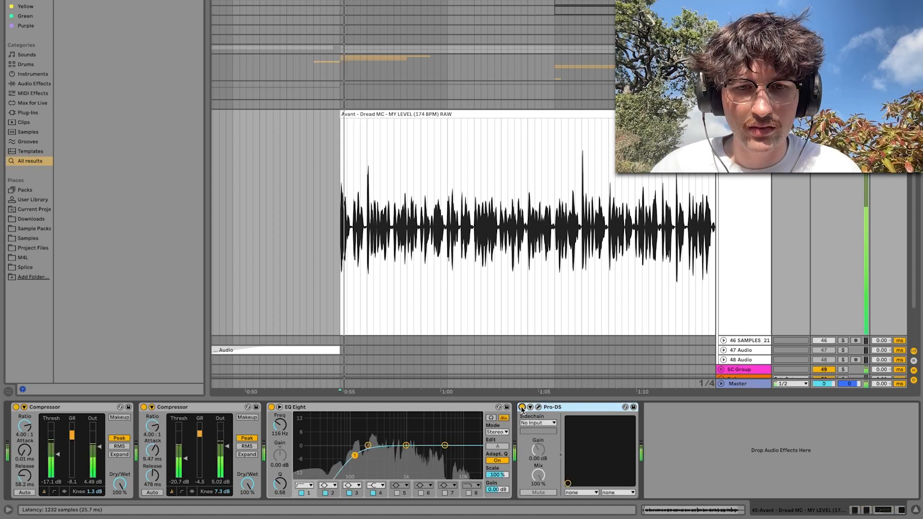
{"action": "left_click", "coordinate": [539, 408]}
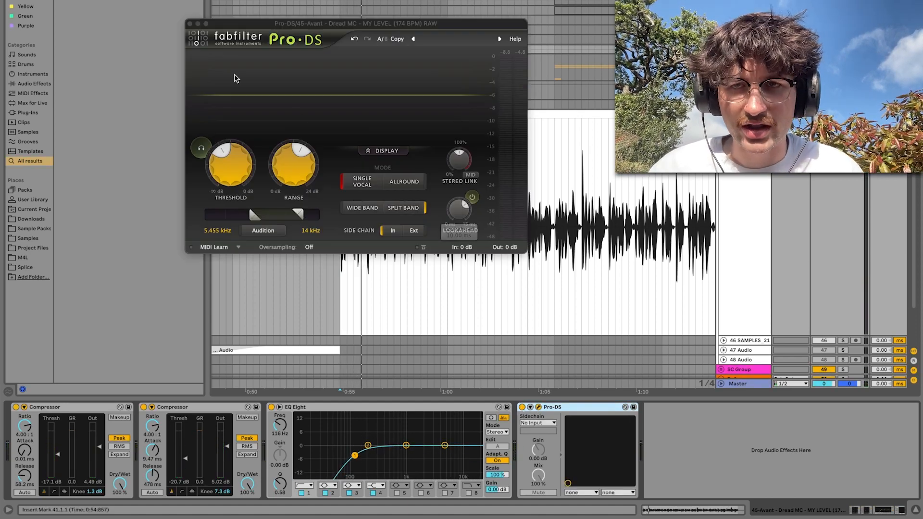
Close the Pro-DS window and add Vinyl Distortion between the second compressor and EQ Eight
{"action": "left_click", "coordinate": [190, 23]}
{"action": "key", "text": "space"}
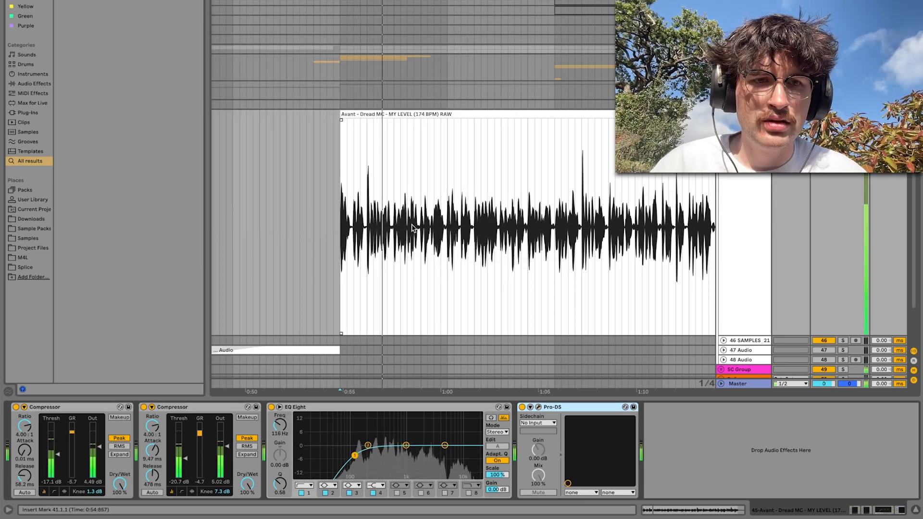
{"action": "scroll", "coordinate": [375, 242], "scroll_direction": "down", "scroll_amount": 1}
{"action": "scroll", "coordinate": [374, 245], "scroll_direction": "down", "scroll_amount": 2}
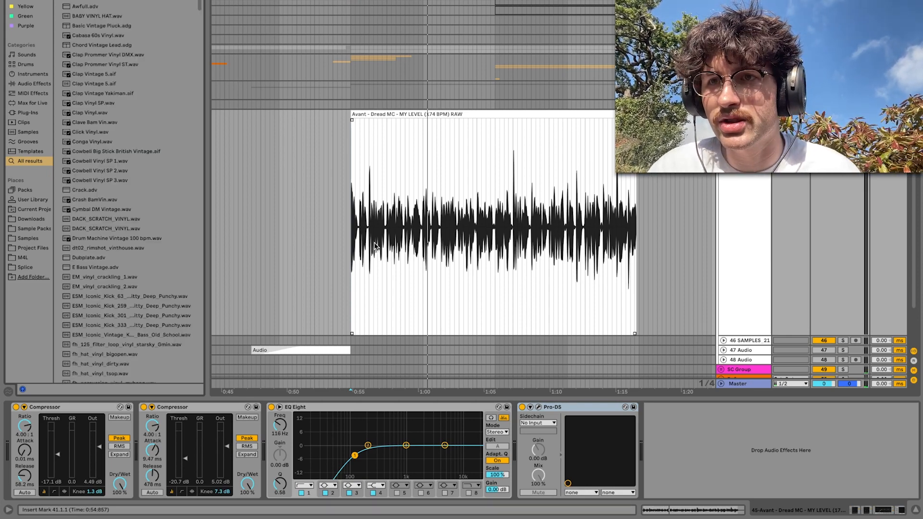
{"action": "key", "text": "Return"}
{"action": "left_click_drag", "start_coordinate": [666, 406], "coordinate": [319, 440]}
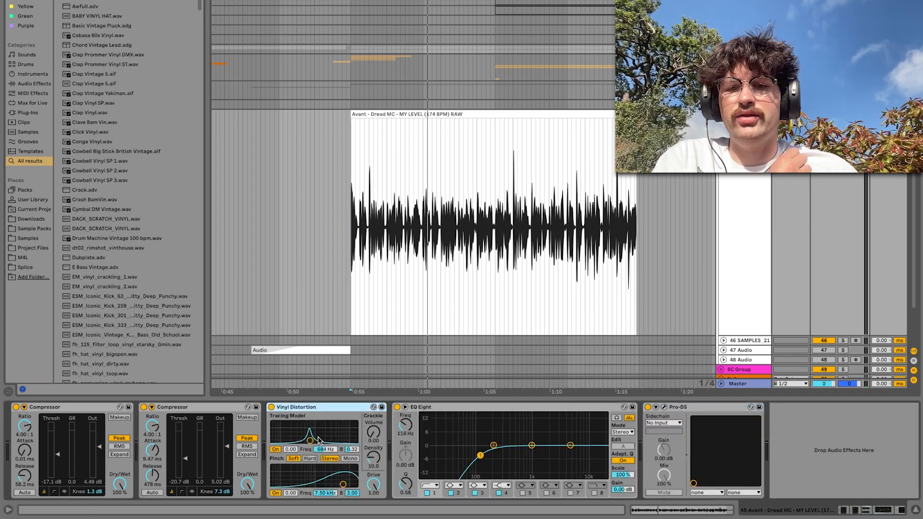
Set Vinyl Distortion to Hard, tracing frequency to 931 Hz, and pinch to 0.09 at 908 Hz with width 1.67 while auditioning the vocal
{"action": "left_click", "coordinate": [310, 459]}
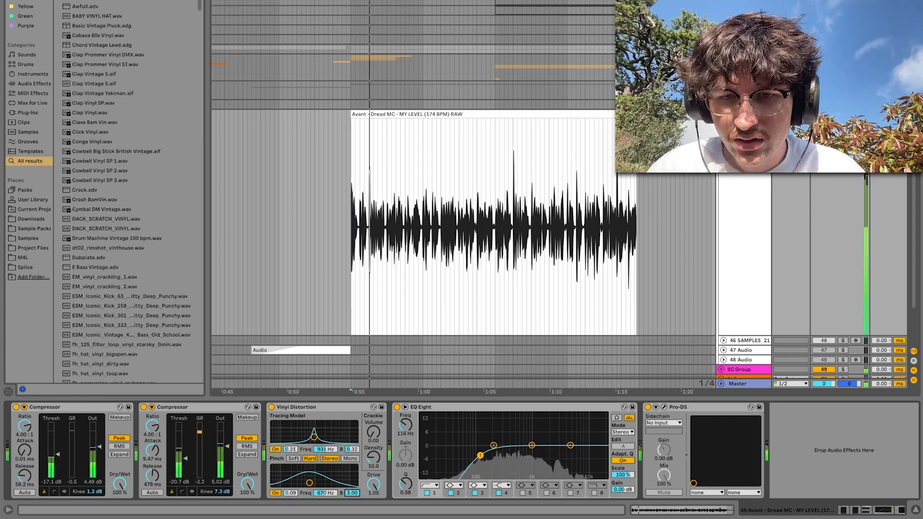
{"action": "left_click_drag", "start_coordinate": [352, 493], "coordinate": [352, 510]}
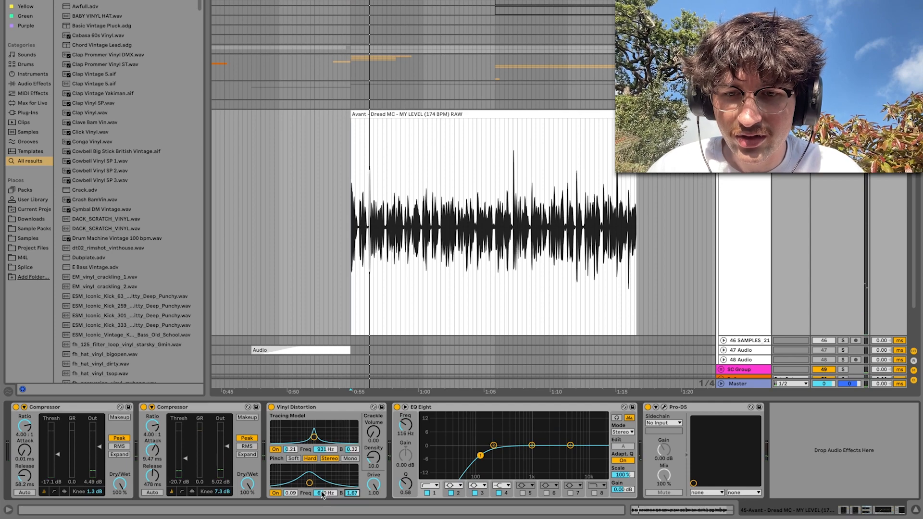
{"action": "left_click_drag", "start_coordinate": [309, 483], "coordinate": [314, 482]}
{"action": "key", "text": "space"}
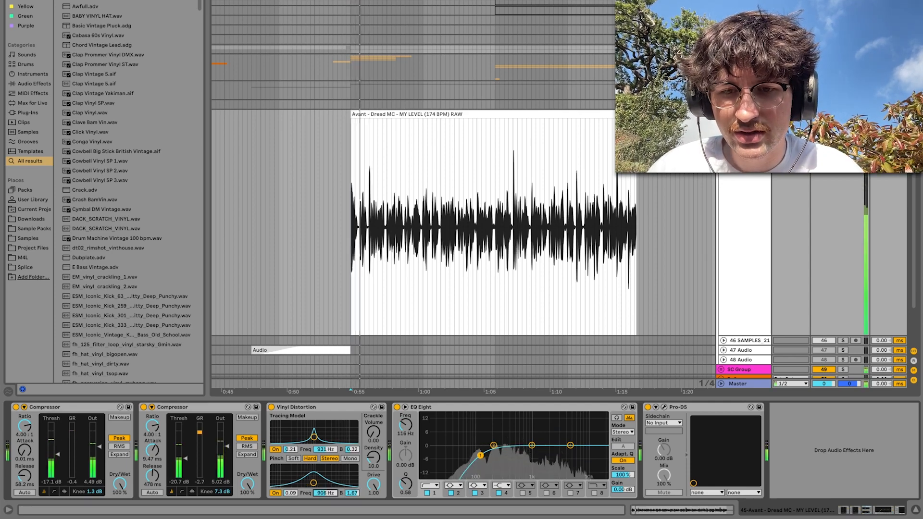
Switch Vinyl Distortion to Soft and Mono, set pinch to 0.14 at 1.04 kHz, width 0.88 and drive 0.56, and audition it
{"action": "left_click", "coordinate": [350, 459]}
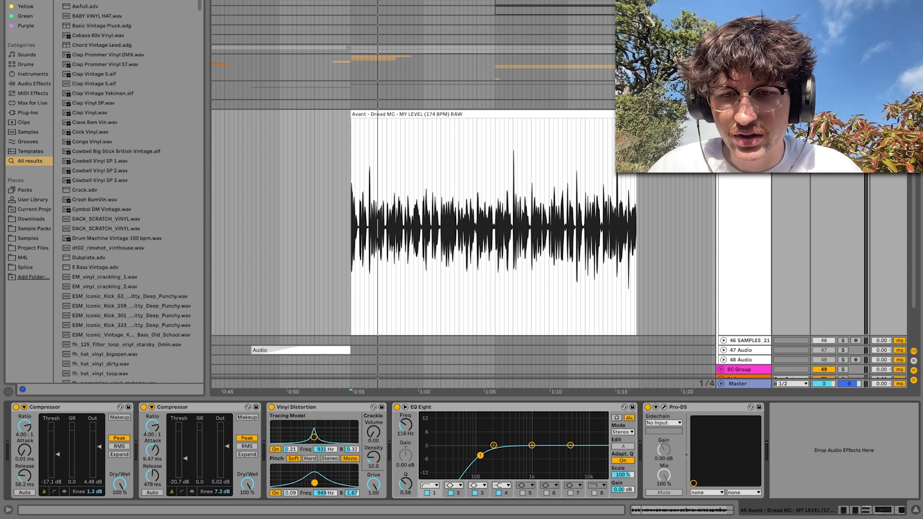
{"action": "key", "text": "space"}
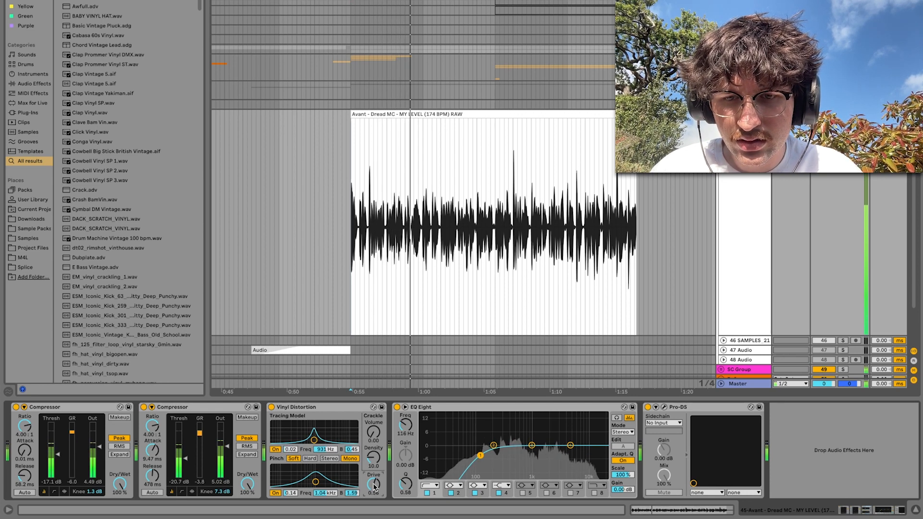
{"action": "left_click_drag", "start_coordinate": [351, 494], "coordinate": [351, 502]}
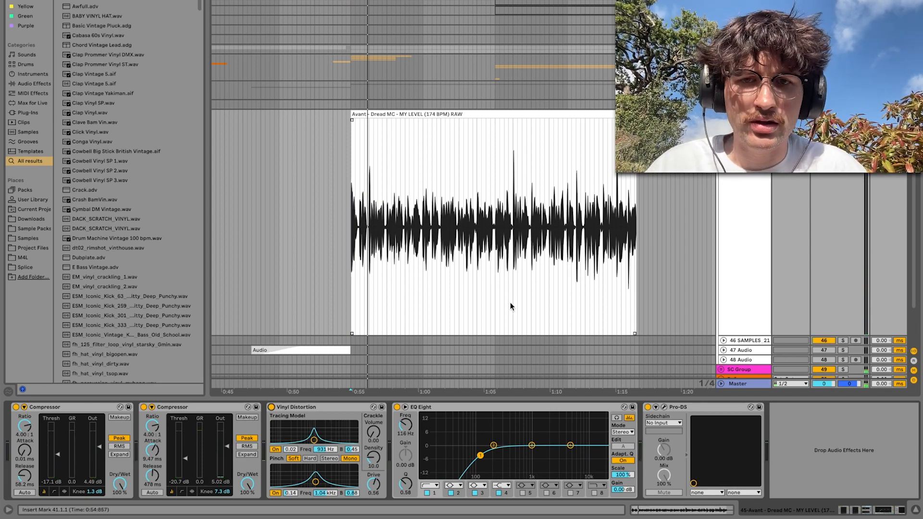
{"action": "key", "text": "space"}
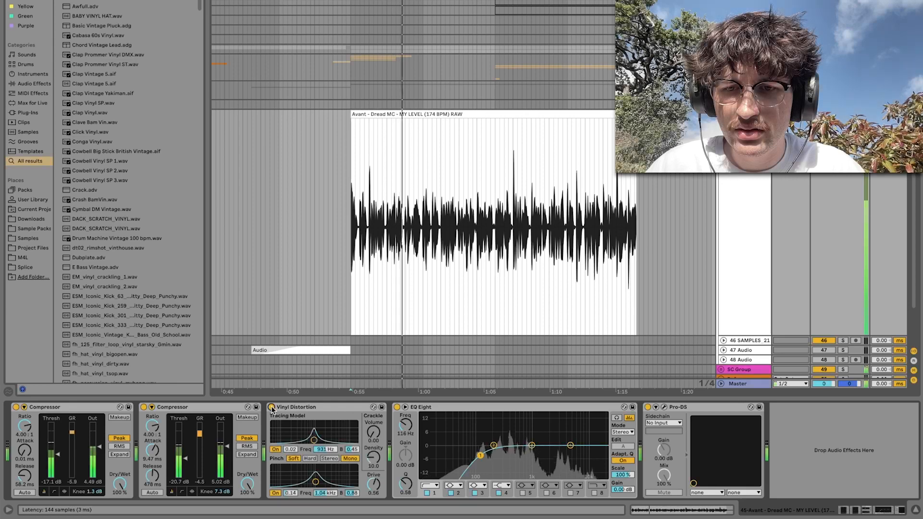
Search the browser for "sat" and add a Saturator between Vinyl Distortion and EQ Eight
{"action": "key", "text": "super+f"}
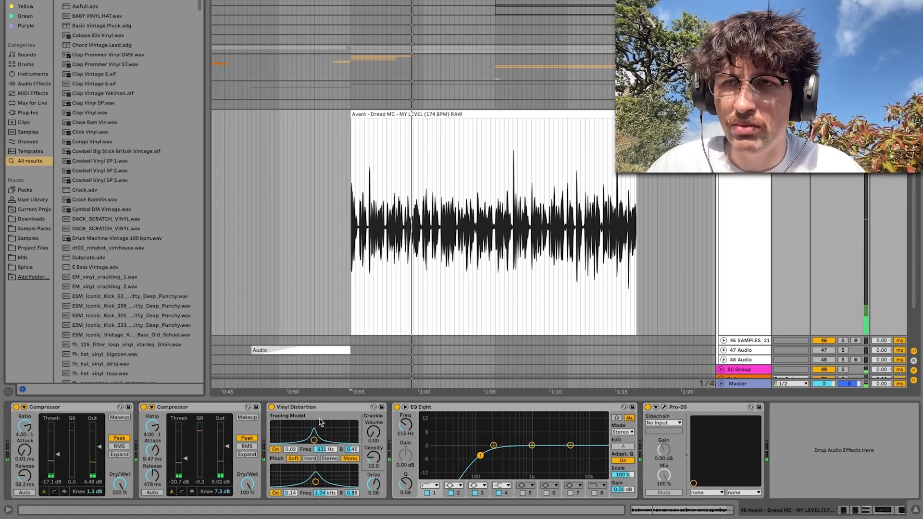
{"action": "type", "text": "sat"}
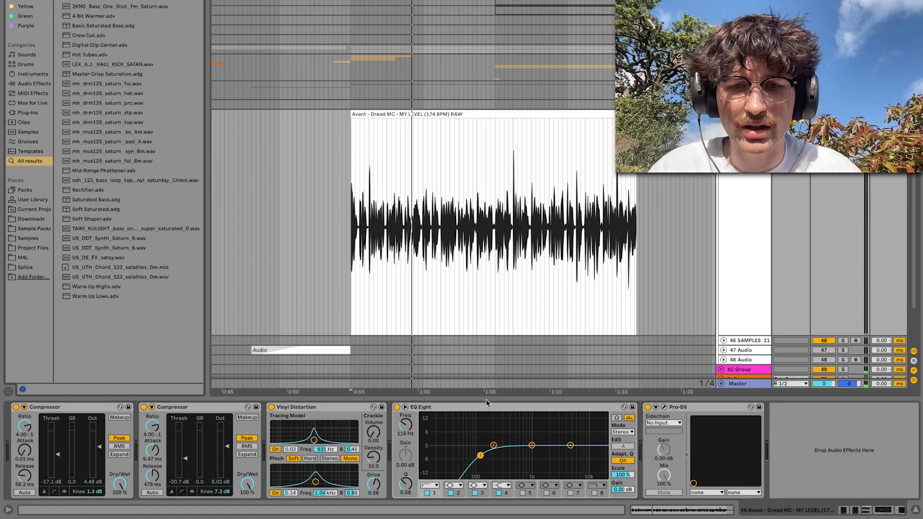
{"action": "key", "text": "Return"}
{"action": "left_click_drag", "start_coordinate": [755, 408], "coordinate": [368, 434]}
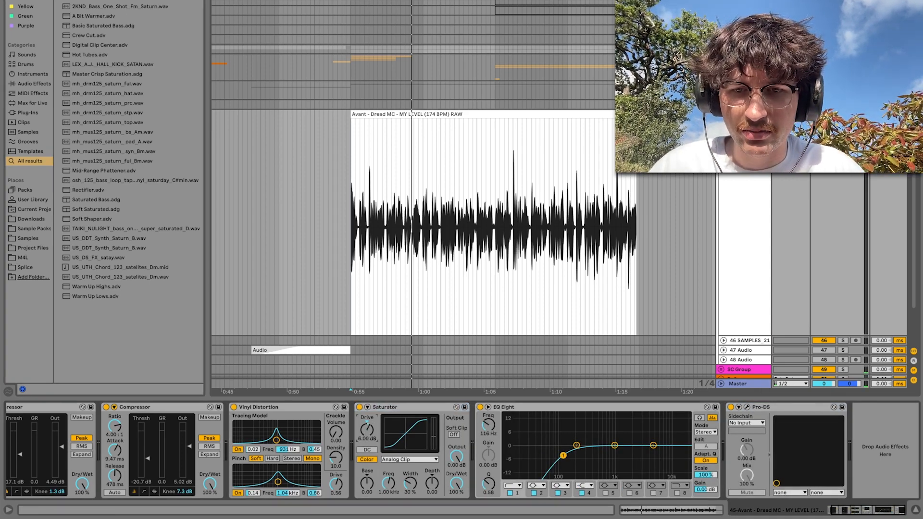
Set the Saturator's drive to 4.86 dB and its output to -0.34 dB while the vocal plays
{"action": "key", "text": "space"}
{"action": "left_click_drag", "start_coordinate": [375, 431], "coordinate": [375, 437]}
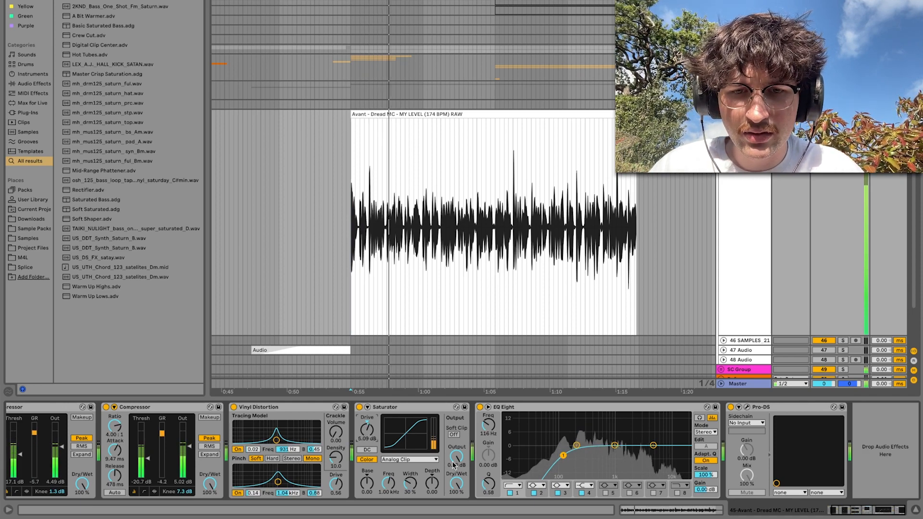
{"action": "left_click_drag", "start_coordinate": [456, 459], "coordinate": [457, 461]}
{"action": "left_click_drag", "start_coordinate": [369, 430], "coordinate": [369, 432]}
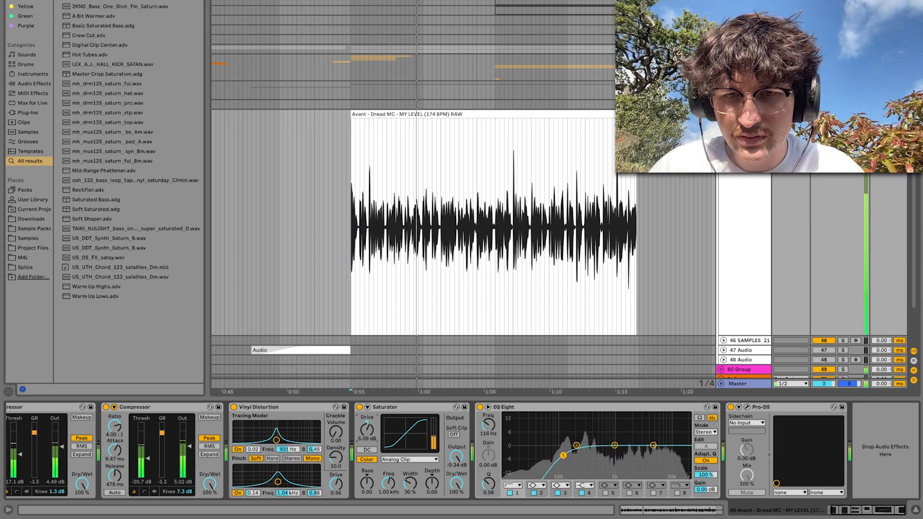
Set Vinyl Distortion's pinch width to 0.87 and collapse the Vinyl Distortion and Saturator devices
{"action": "left_click_drag", "start_coordinate": [314, 492], "coordinate": [315, 494]}
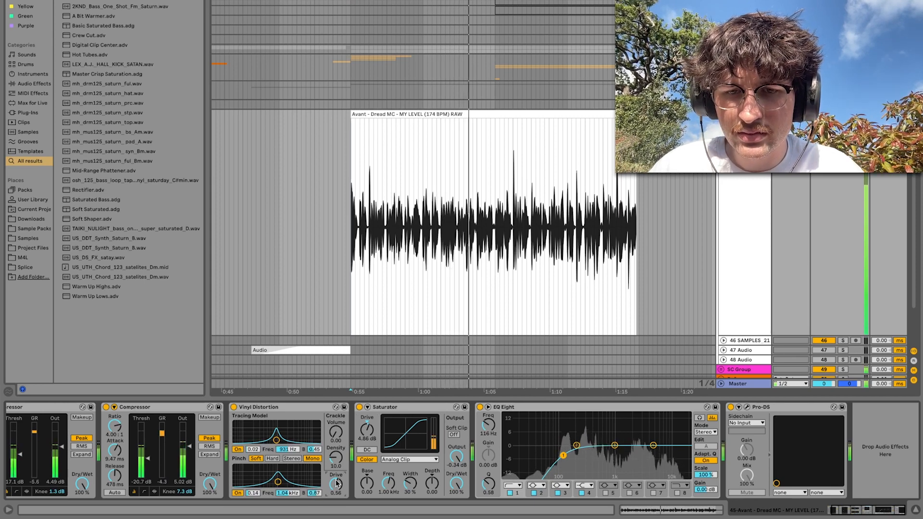
{"action": "double_click", "coordinate": [290, 413]}
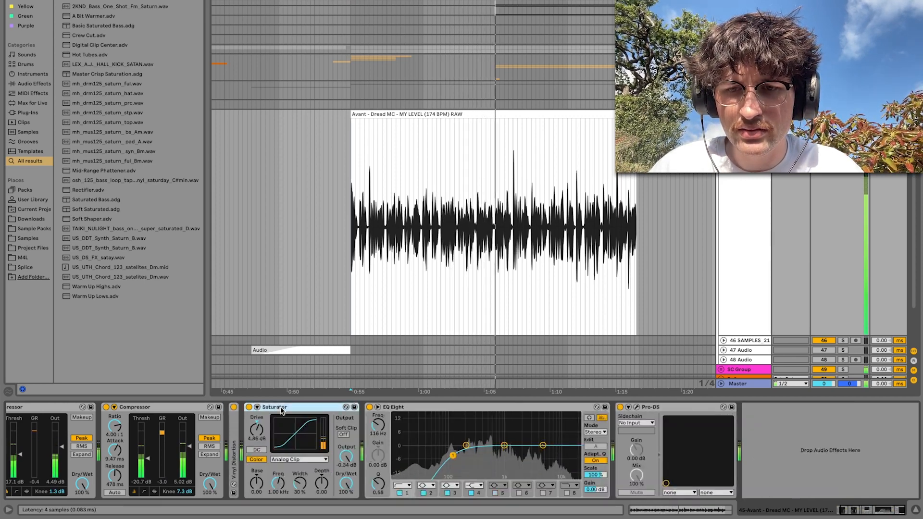
{"action": "double_click", "coordinate": [290, 409]}
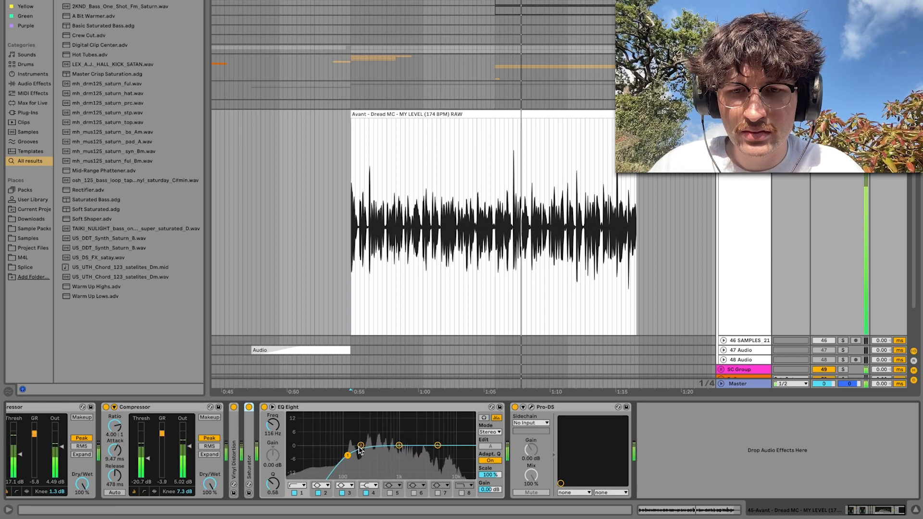
In EQ Eight, cut band 2 by 2.11 dB at 383 Hz and raise the low cut to 147 Hz
{"action": "mouse_move", "coordinate": [361, 445]}
{"action": "left_mouse_down"}
{"action": "mouse_move", "coordinate": [378, 426]}
{"action": "mouse_move", "coordinate": [376, 450]}
{"action": "left_mouse_up"}
{"action": "key", "text": "space"}
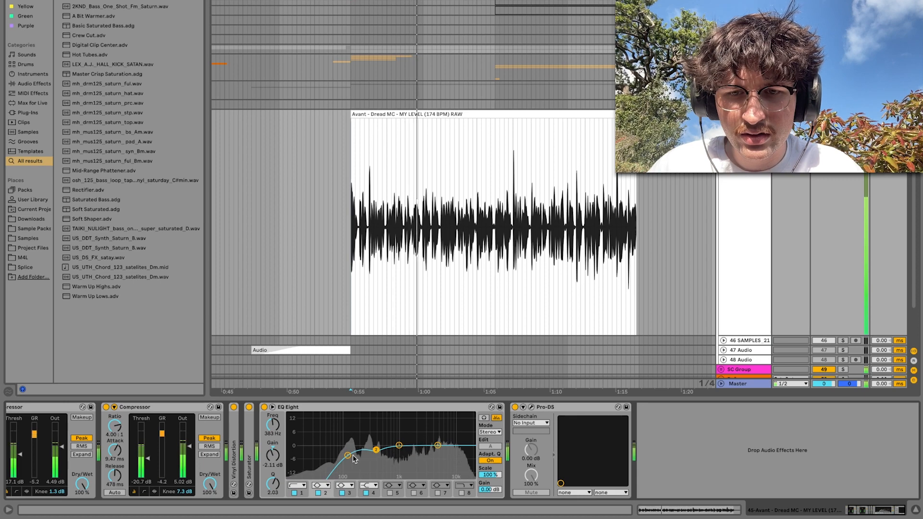
{"action": "left_click_drag", "start_coordinate": [348, 455], "coordinate": [353, 456]}
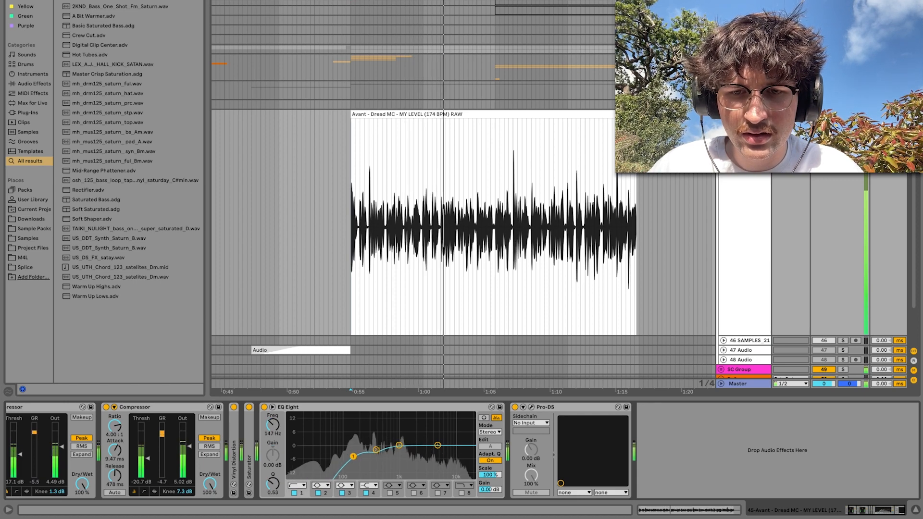
Boost EQ Eight's band 4 by 4.09 dB at 11.1 kHz, cut band 3 by 2.60 dB at 1.02 kHz, and audition the vocal
{"action": "left_click_drag", "start_coordinate": [437, 446], "coordinate": [456, 437]}
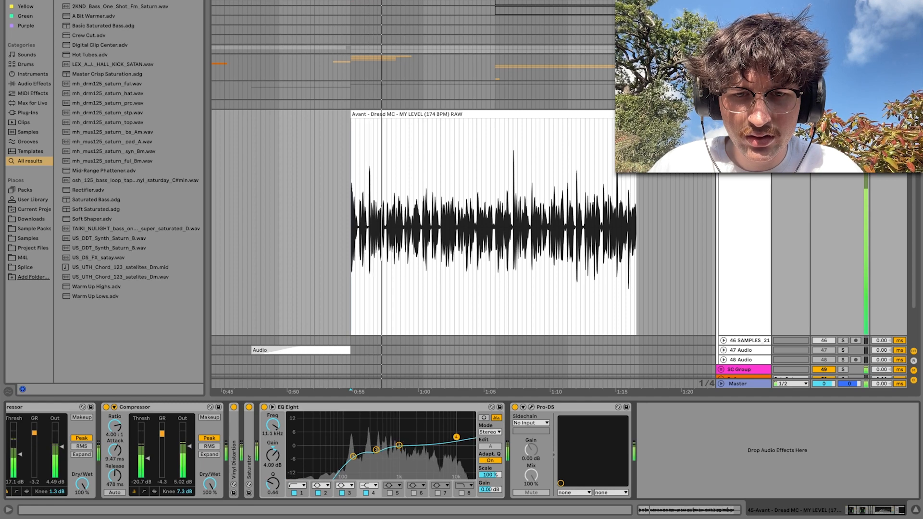
{"action": "left_click", "coordinate": [399, 445]}
{"action": "mouse_move", "coordinate": [399, 445]}
{"action": "left_mouse_down"}
{"action": "mouse_move", "coordinate": [402, 437]}
{"action": "mouse_move", "coordinate": [399, 451]}
{"action": "left_mouse_up"}
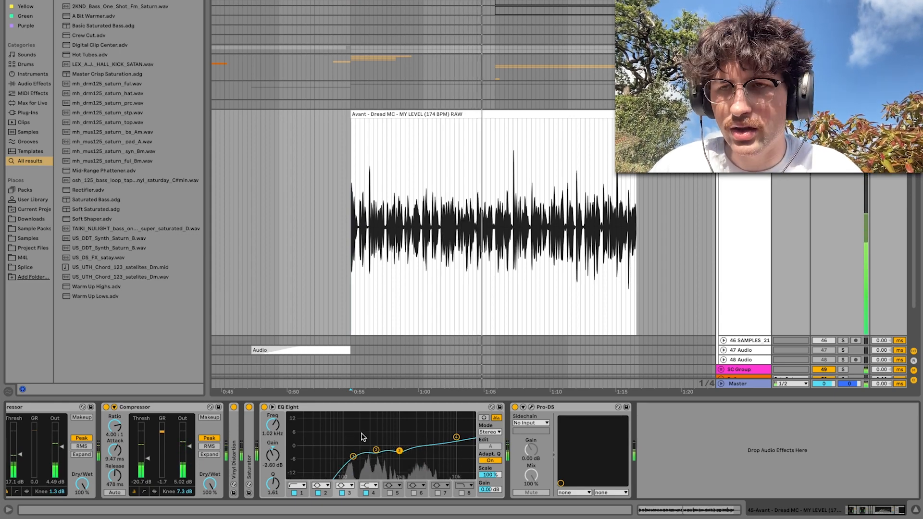
{"action": "scroll", "coordinate": [363, 437], "scroll_direction": "left", "scroll_amount": 2}
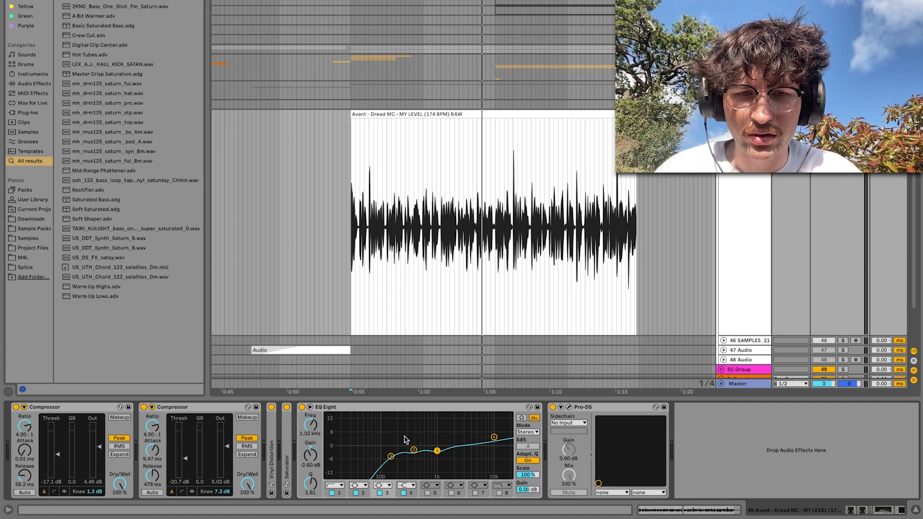
{"action": "key", "text": "space"}
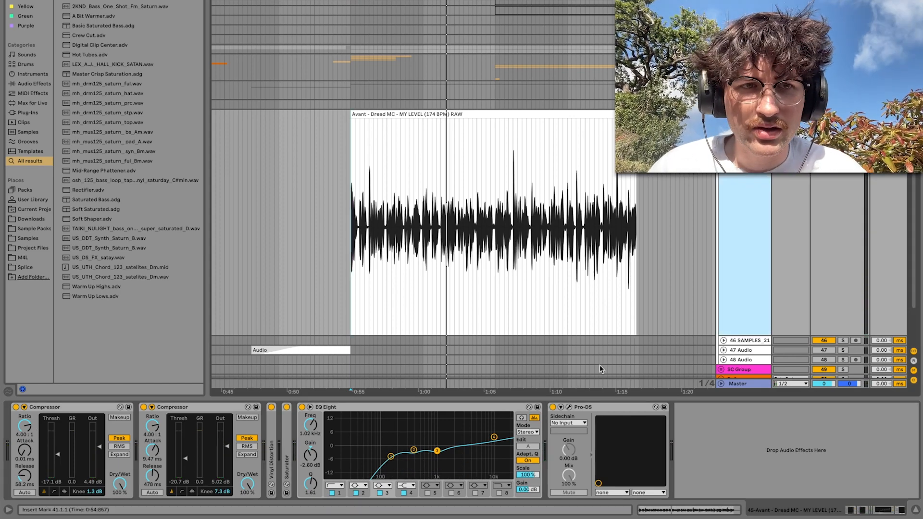
Select the vocal clip, search the browser for "delay", and add the Delay device after Pro-DS
{"action": "left_click", "coordinate": [347, 278]}
{"action": "left_click", "coordinate": [352, 279]}
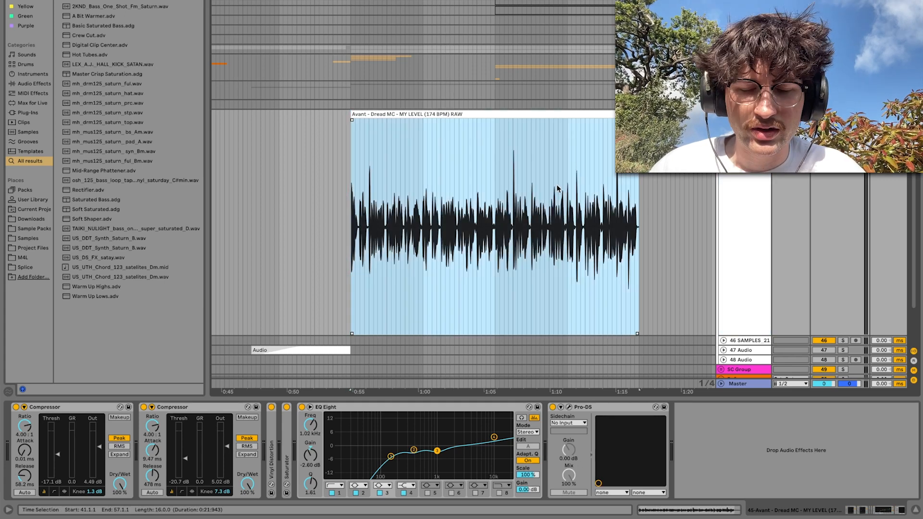
{"action": "key", "text": "super+f"}
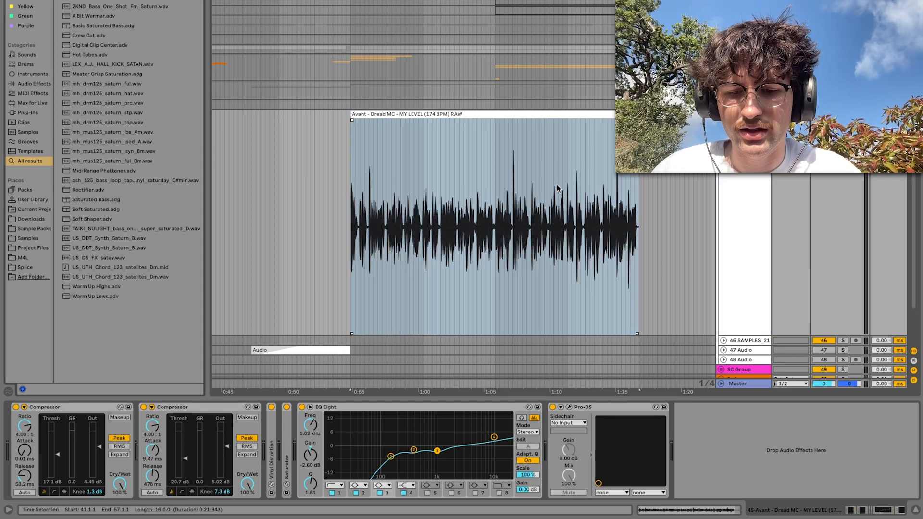
{"action": "type", "text": "delay"}
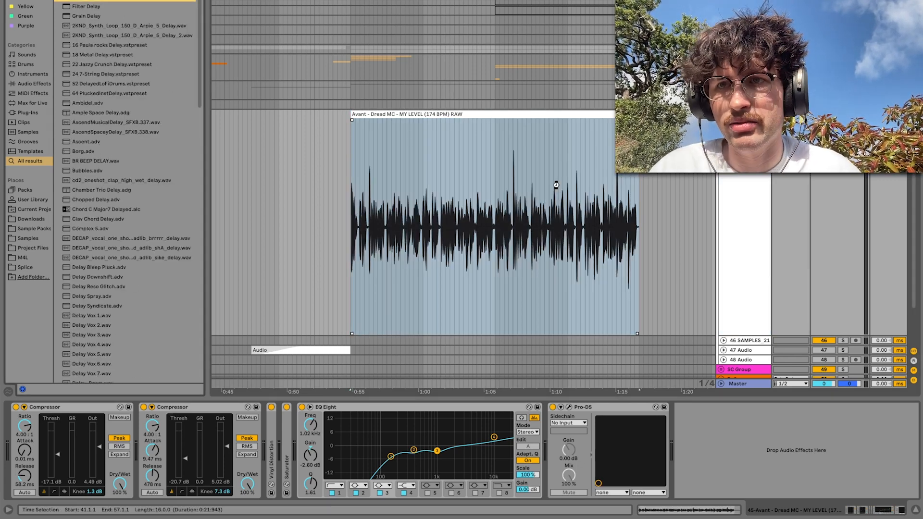
Set Delay's filter to 1.16 kHz with width 1.73 and its dry/wet to 17%, and audition the vocal
{"action": "key", "text": "space"}
{"action": "left_click_drag", "start_coordinate": [785, 421], "coordinate": [784, 430]}
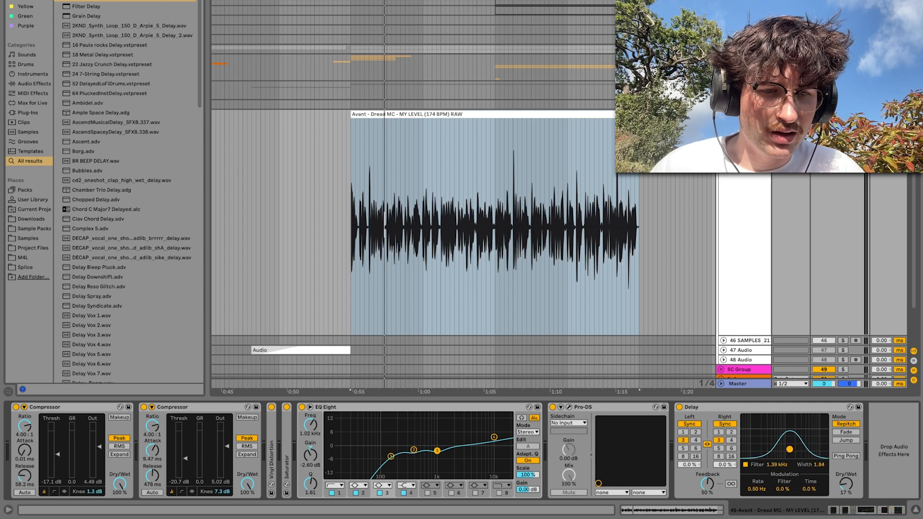
{"action": "key", "text": "space"}
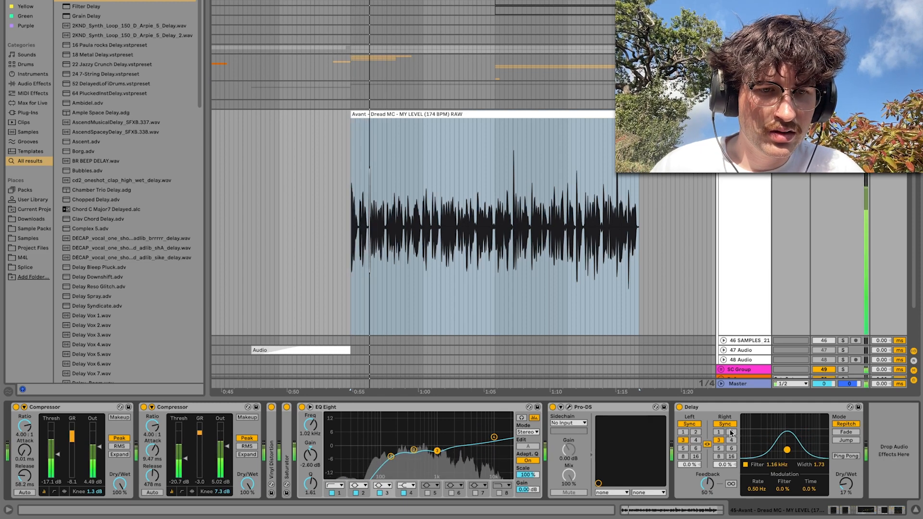
{"action": "key", "text": "space"}
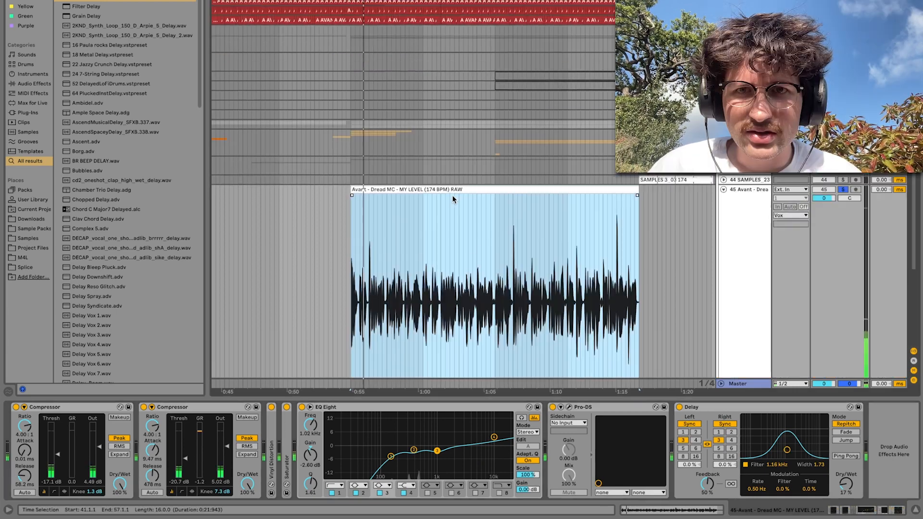
Place the playback start marker at the beginning of the vocal at bar 41 and reselect the vocal track
{"action": "scroll", "coordinate": [420, 241], "scroll_direction": "up", "scroll_amount": 5}
{"action": "scroll", "coordinate": [420, 242], "scroll_direction": "down", "scroll_amount": 2}
{"action": "left_click", "coordinate": [362, 241]}
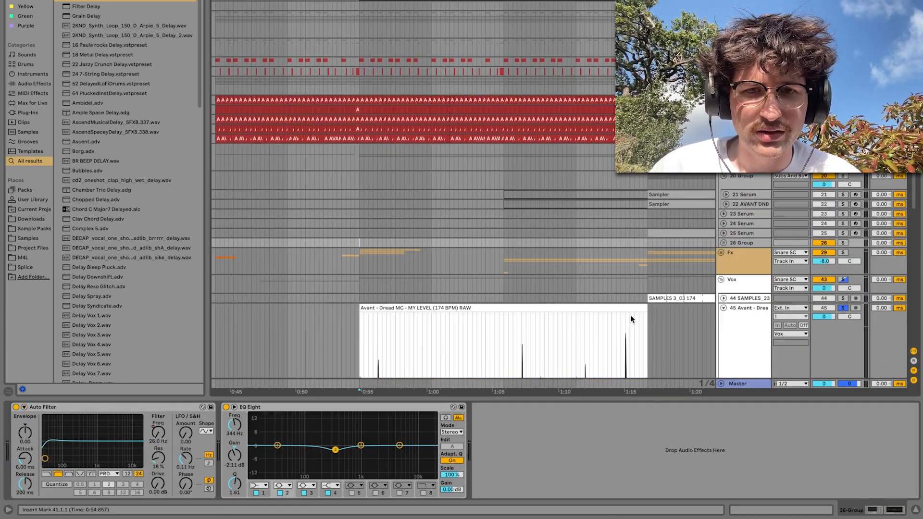
{"action": "scroll", "coordinate": [630, 315], "scroll_direction": "down", "scroll_amount": 5}
{"action": "left_click", "coordinate": [744, 241]}
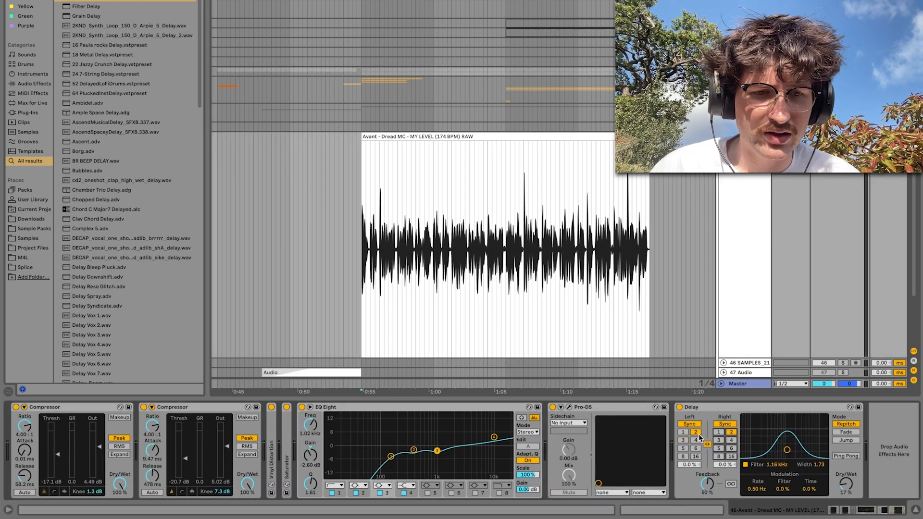
Set both synced delay times to 2, enable Ping Pong, and set feedback to 63% and dry/wet to 14% while the vocal plays
{"action": "key", "text": "space"}
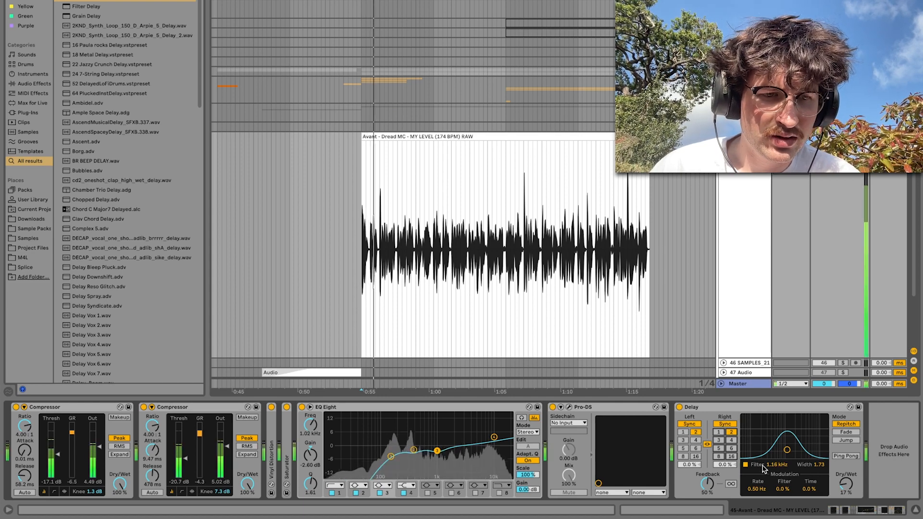
{"action": "left_click", "coordinate": [848, 455]}
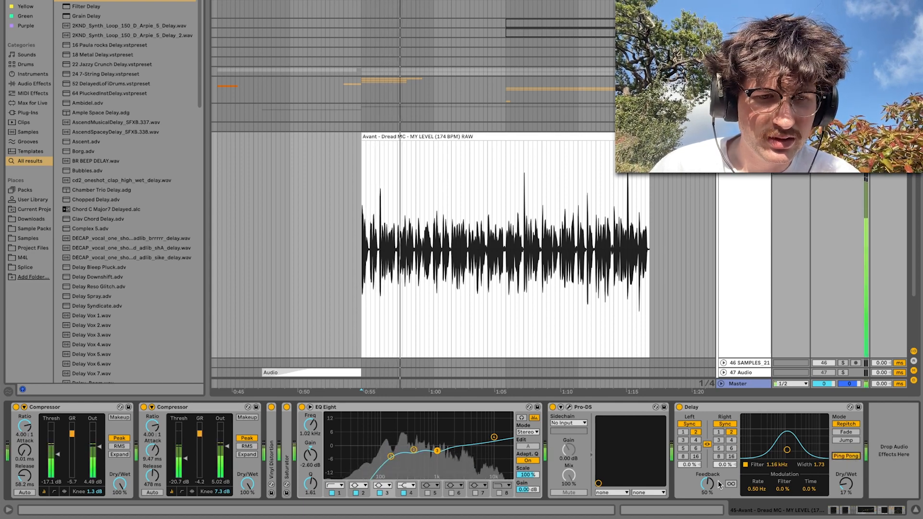
{"action": "left_click_drag", "start_coordinate": [707, 484], "coordinate": [707, 475]}
{"action": "left_click_drag", "start_coordinate": [846, 484], "coordinate": [846, 486]}
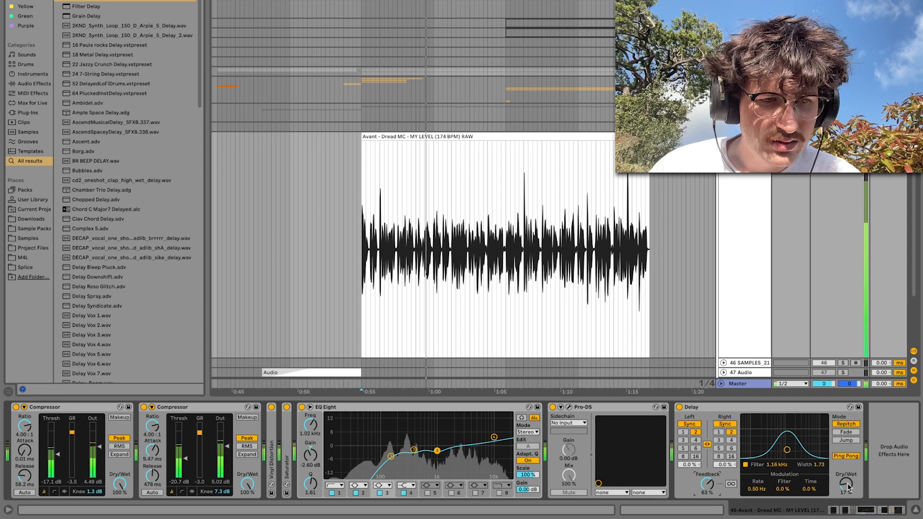
{"action": "key", "text": "space"}
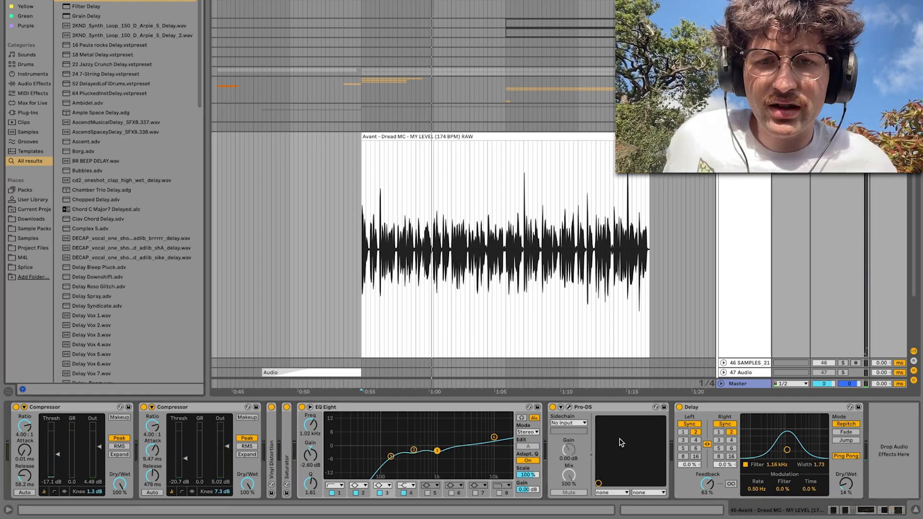
Group the Delay into an Audio Effect Rack, show its chains, add a second empty chain, and set the Delay's dry/wet to 100%
{"action": "left_click", "coordinate": [717, 409]}
{"action": "key", "text": "ctrl+g"}
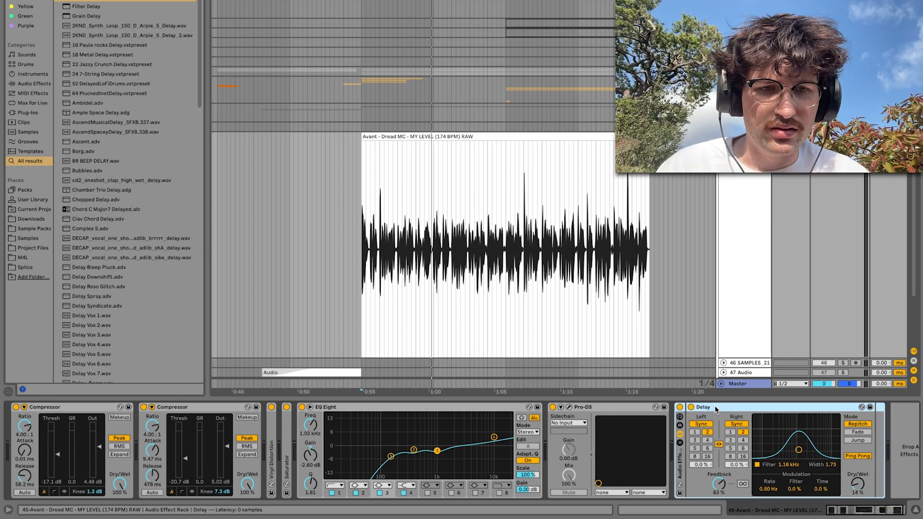
{"action": "left_click", "coordinate": [680, 442]}
{"action": "right_click", "coordinate": [707, 454]}
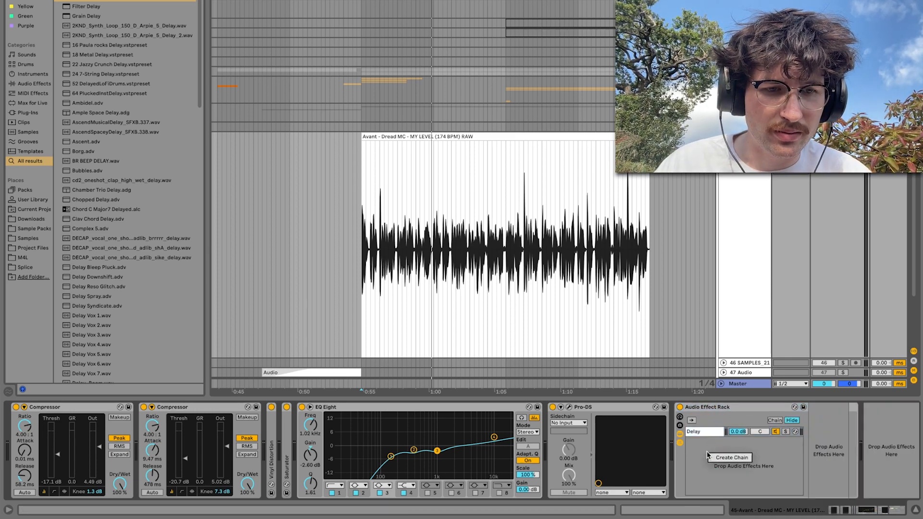
{"action": "left_click", "coordinate": [721, 457]}
{"action": "left_click", "coordinate": [713, 435]}
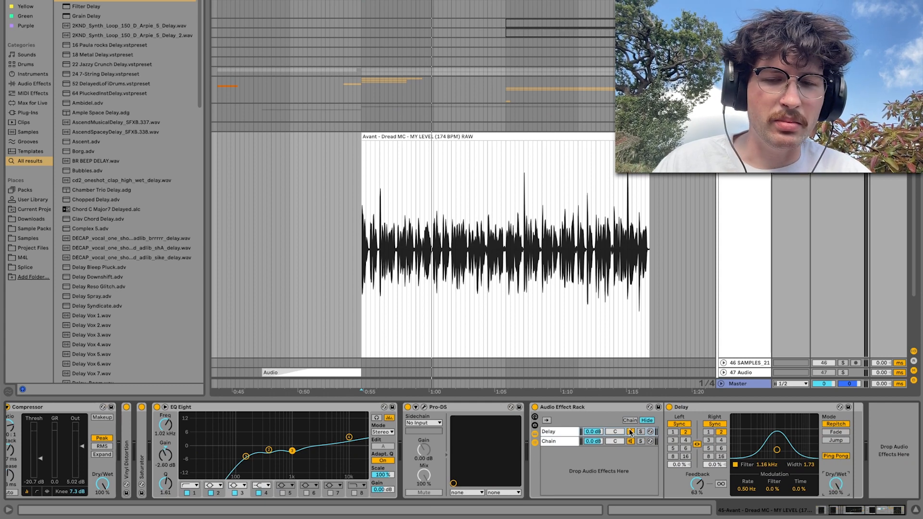
Search the browser for a compressor and add a Compressor after the Delay in the rack's delay chain
{"action": "key", "text": "super+f"}
{"action": "type", "text": "de"}
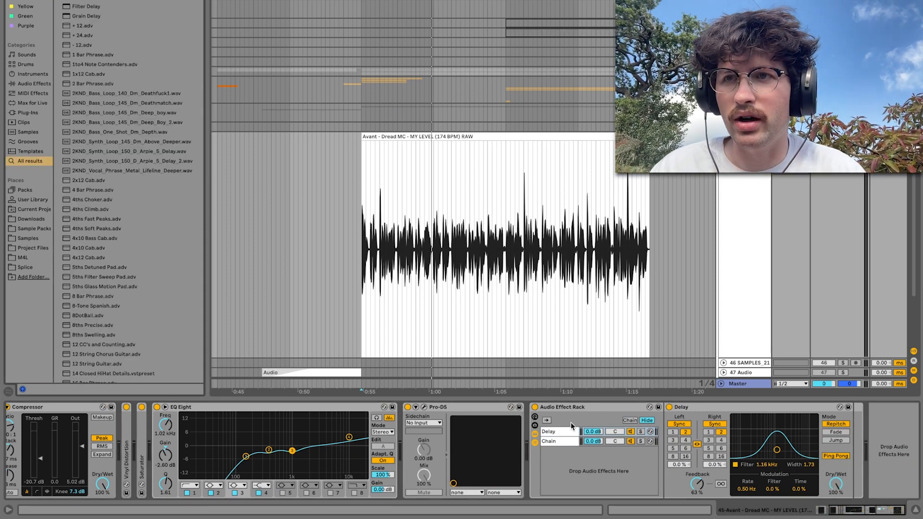
{"action": "key", "text": "BackSpace"}
{"action": "key", "text": "BackSpace"}
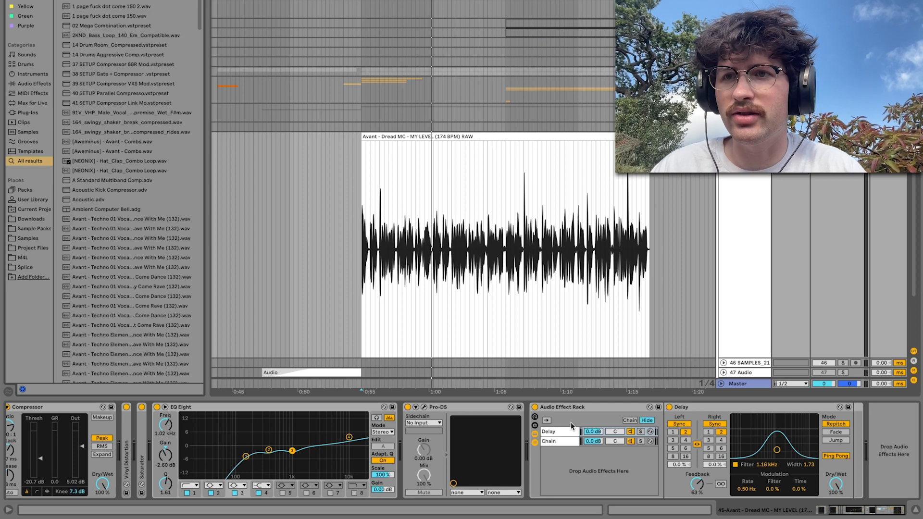
{"action": "key", "text": "Return"}
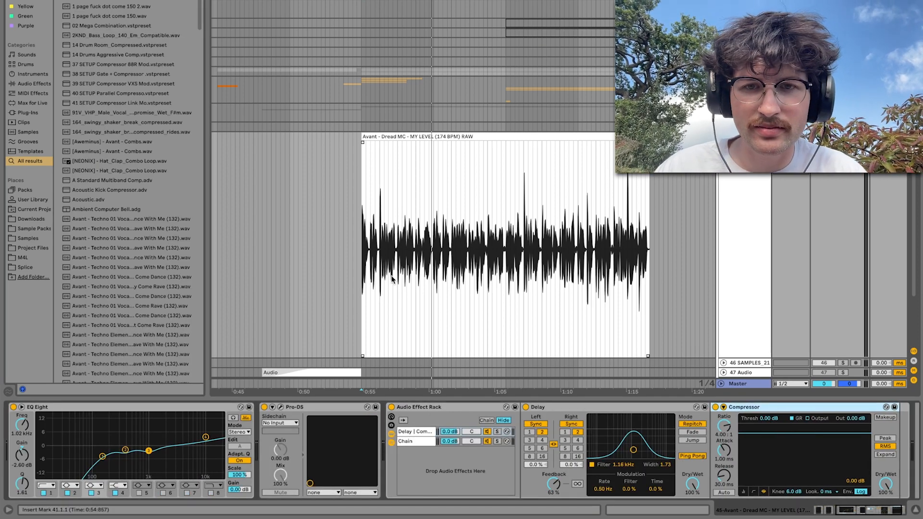
Select the short gap from 41.2.3 to 41.3.1 in the vocal clip and audition the vocal around it
{"action": "scroll", "coordinate": [391, 276], "scroll_direction": "up", "scroll_amount": 5}
{"action": "left_click_drag", "start_coordinate": [419, 262], "coordinate": [429, 263]}
{"action": "key", "text": "space"}
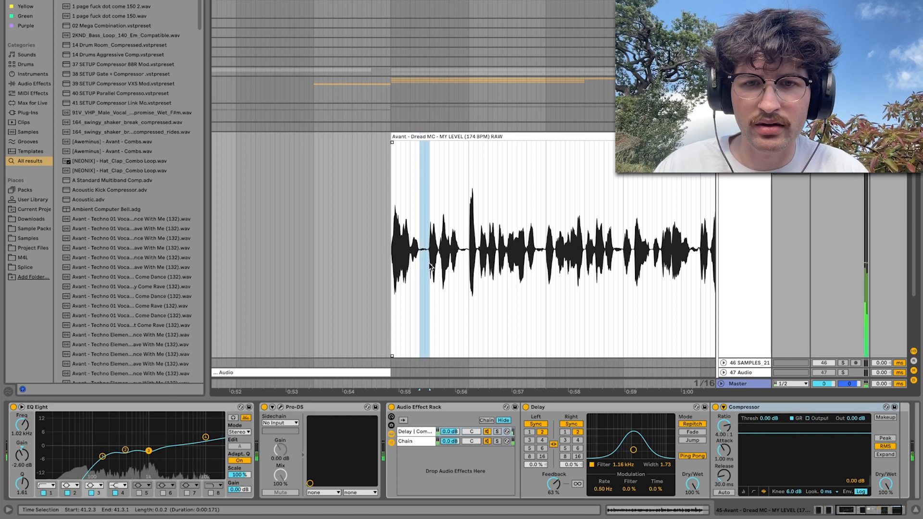
{"action": "left_click", "coordinate": [430, 265]}
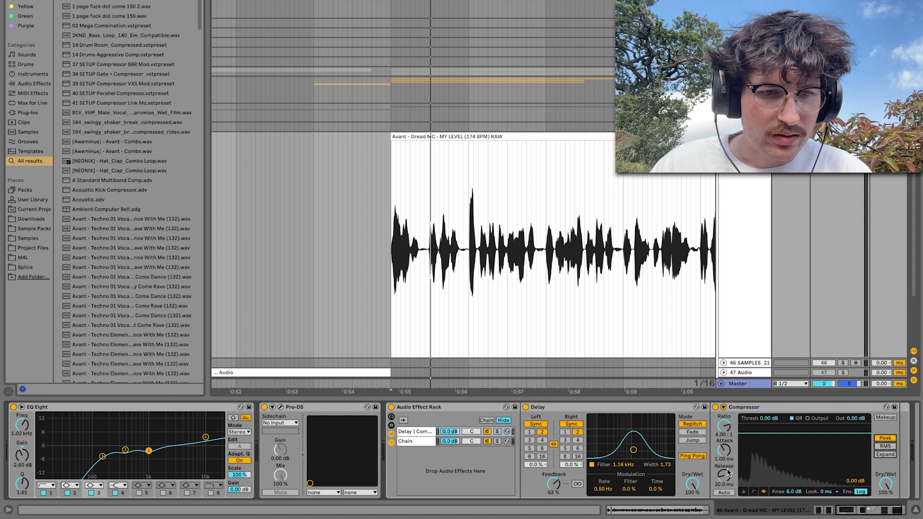
Sidechain the Compressor from the vocal track pre FX with threshold -36.5 dB and release 129 ms, and lower the delay chain to -11.0 dB
{"action": "left_click", "coordinate": [724, 407]}
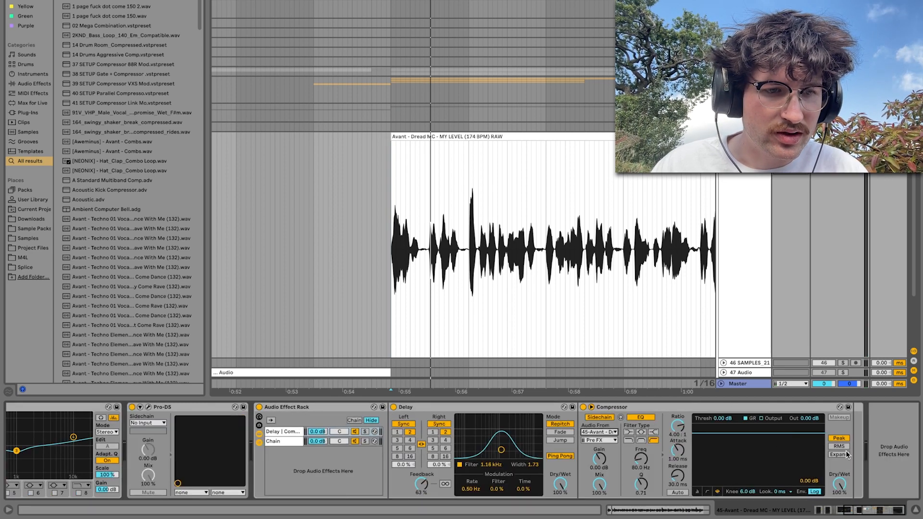
{"action": "left_click", "coordinate": [699, 491]}
{"action": "key", "text": "space"}
{"action": "mouse_move", "coordinate": [712, 430]}
{"action": "left_mouse_down"}
{"action": "mouse_move", "coordinate": [711, 474]}
{"action": "mouse_move", "coordinate": [678, 471]}
{"action": "mouse_move", "coordinate": [678, 459]}
{"action": "left_mouse_up"}
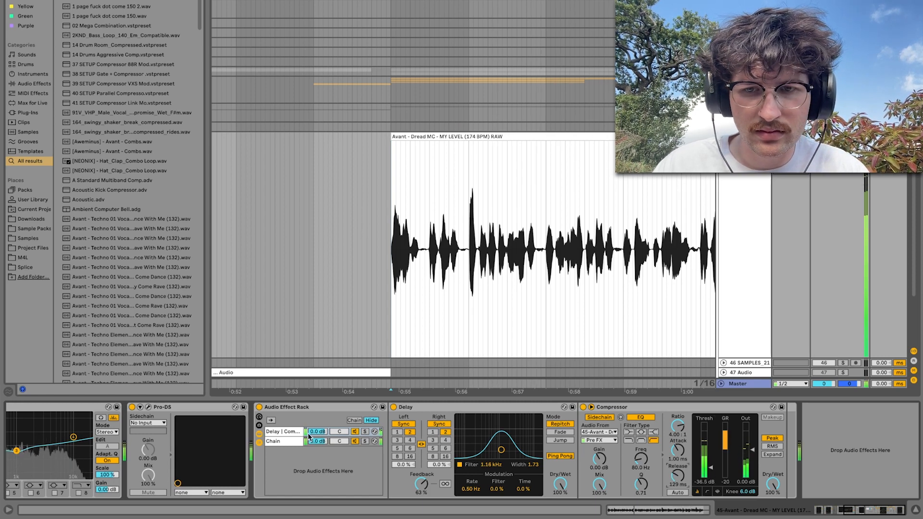
{"action": "left_click_drag", "start_coordinate": [317, 431], "coordinate": [317, 435]}
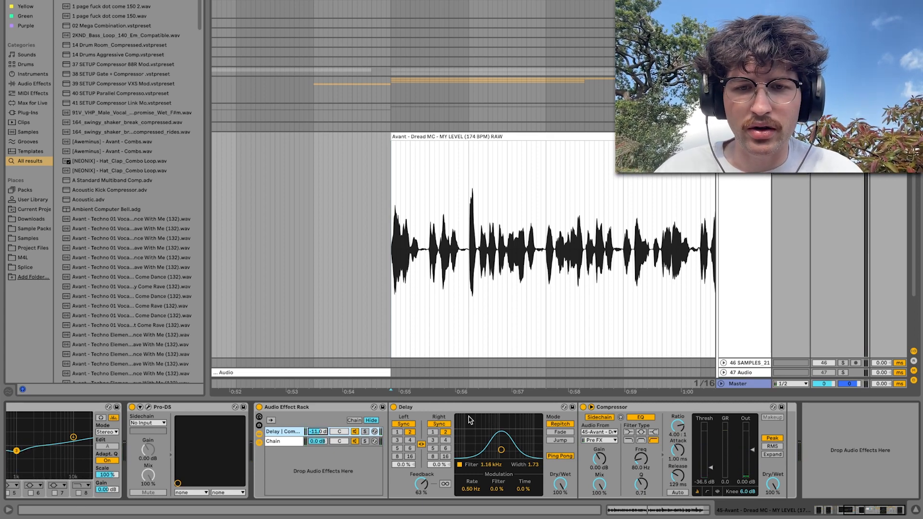
Move the Delay out of the Audio Effect Rack to sit before it, and delete the rack
{"action": "left_click", "coordinate": [433, 409]}
{"action": "left_click_drag", "start_coordinate": [251, 429], "coordinate": [252, 430]}
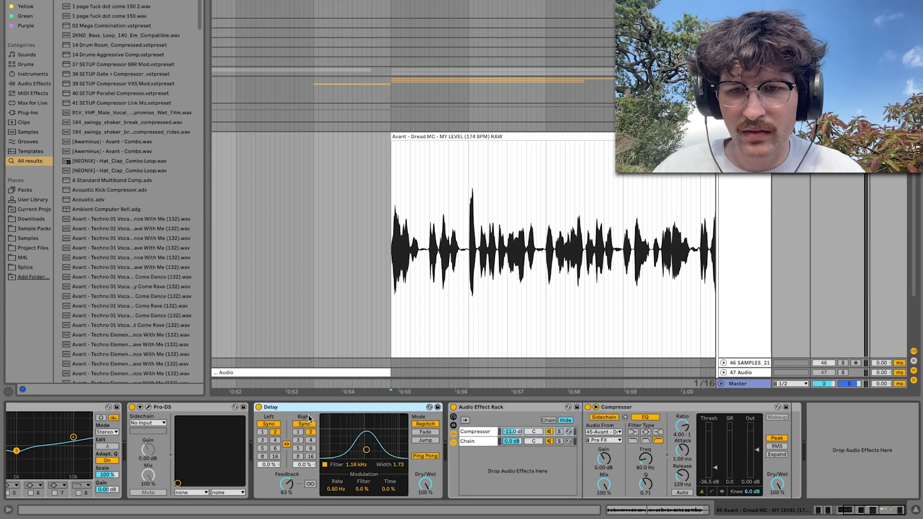
{"action": "left_click", "coordinate": [475, 404]}
{"action": "key", "text": "Delete"}
Set the Delay's dry/wet to 22% by ear, restarting playback from 40.3.1, just before the vocal
{"action": "key", "text": "space"}
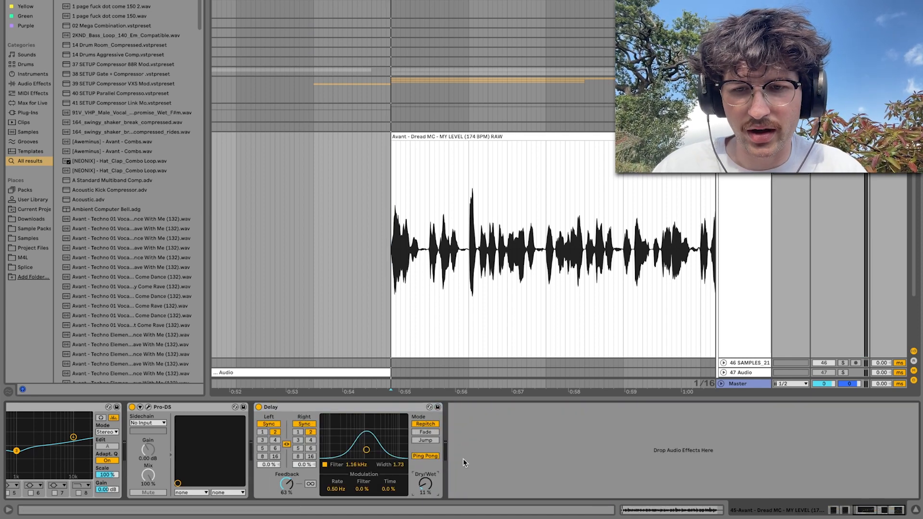
{"action": "left_click_drag", "start_coordinate": [426, 484], "coordinate": [428, 483]}
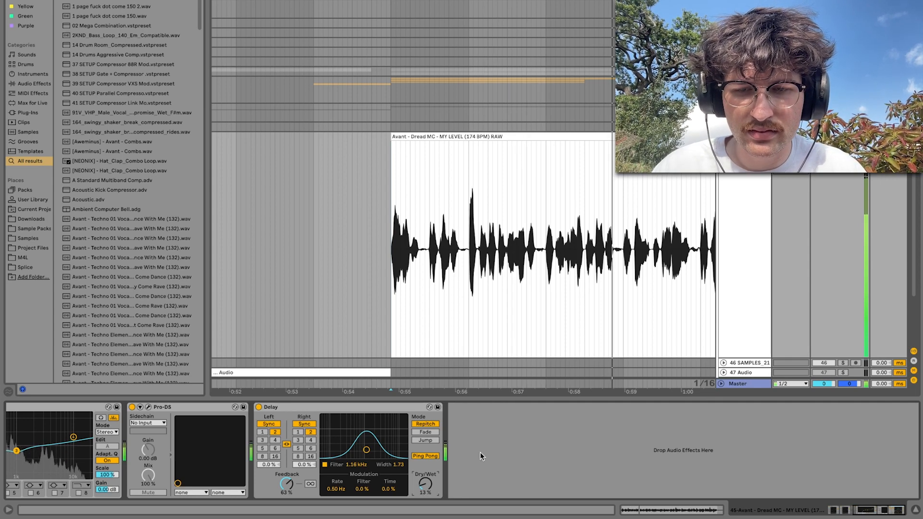
{"action": "left_click_drag", "start_coordinate": [426, 484], "coordinate": [426, 483]}
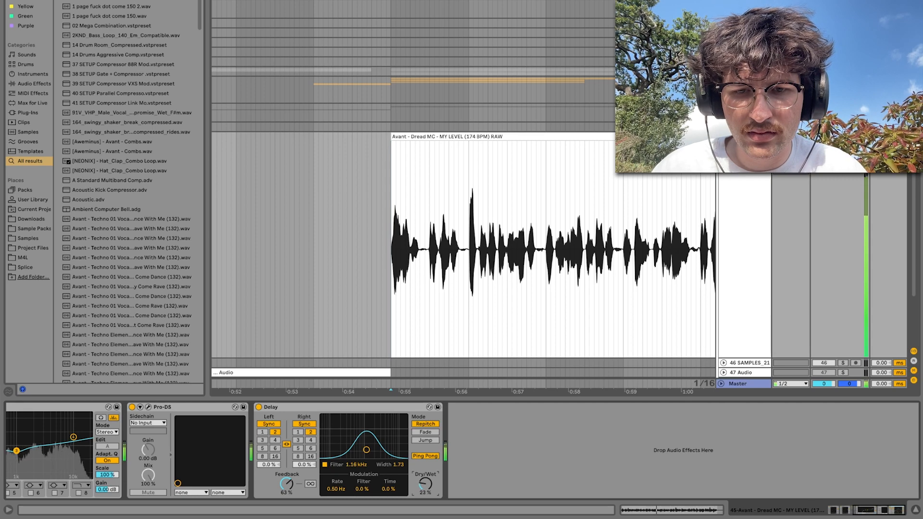
{"action": "scroll", "coordinate": [547, 246], "scroll_direction": "down", "scroll_amount": 5}
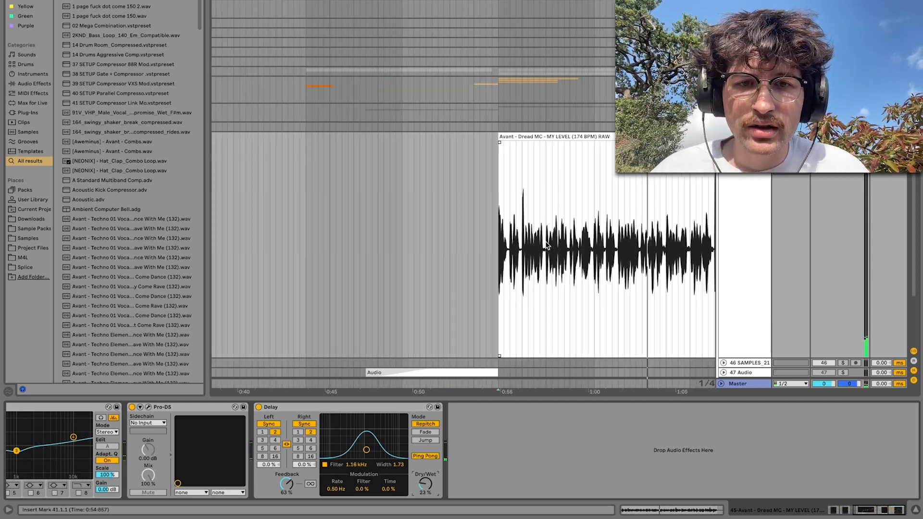
{"action": "scroll", "coordinate": [547, 245], "scroll_direction": "right", "scroll_amount": 5}
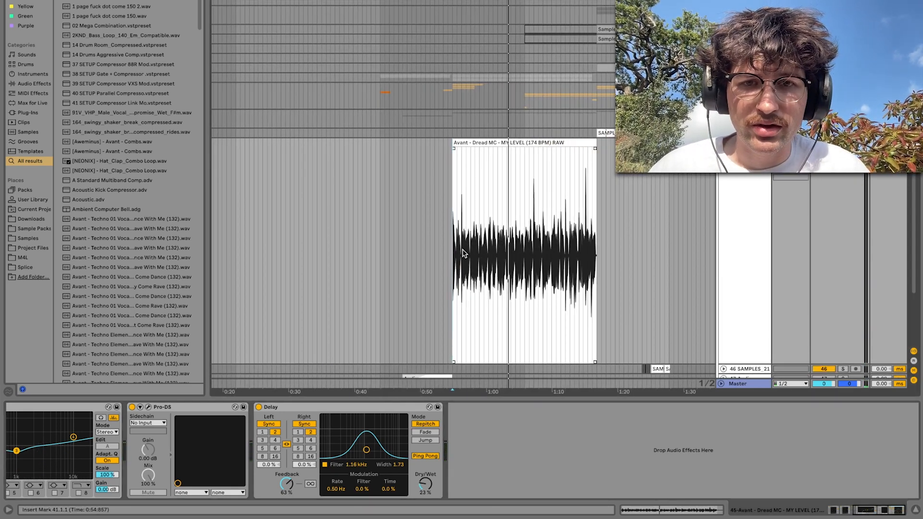
{"action": "left_click", "coordinate": [448, 254]}
{"action": "key", "text": "space"}
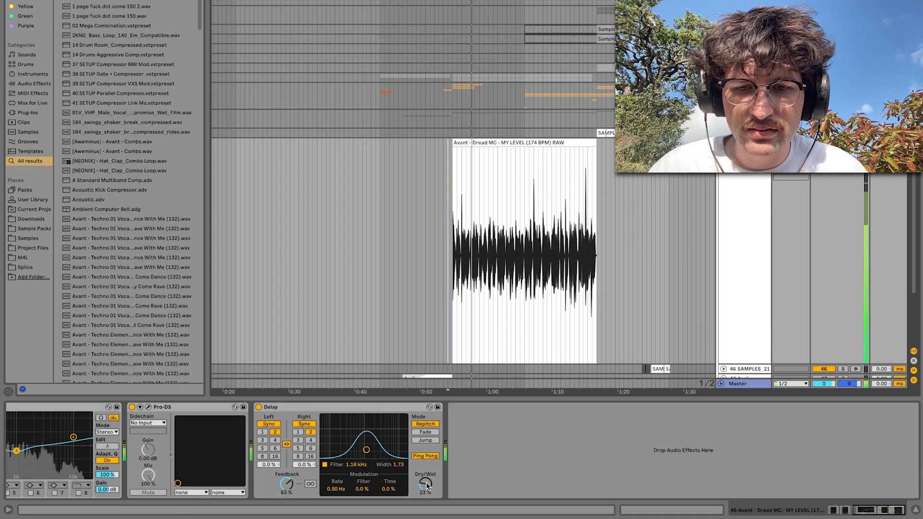
{"action": "left_click_drag", "start_coordinate": [427, 484], "coordinate": [426, 484]}
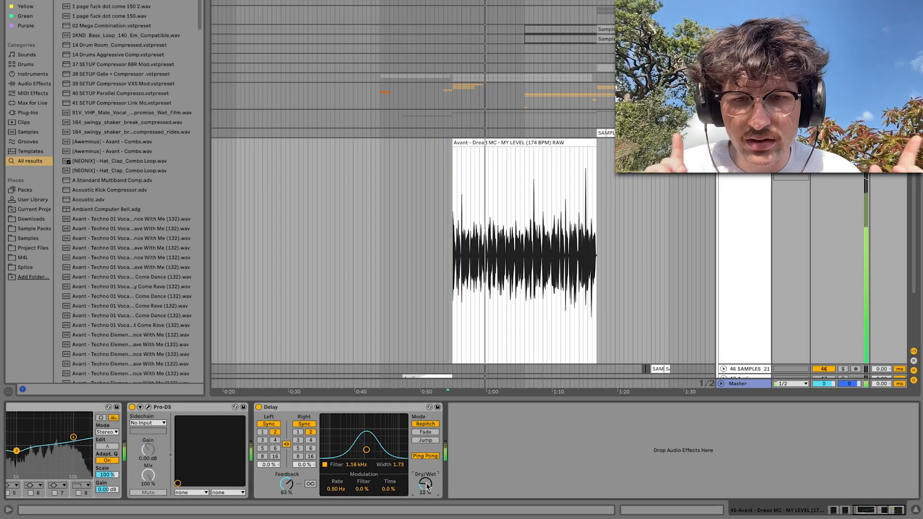
Search the browser for "re", add Hybrid Reverb after the Delay, and set its convolution IR category to Plates
{"action": "key", "text": "super+f"}
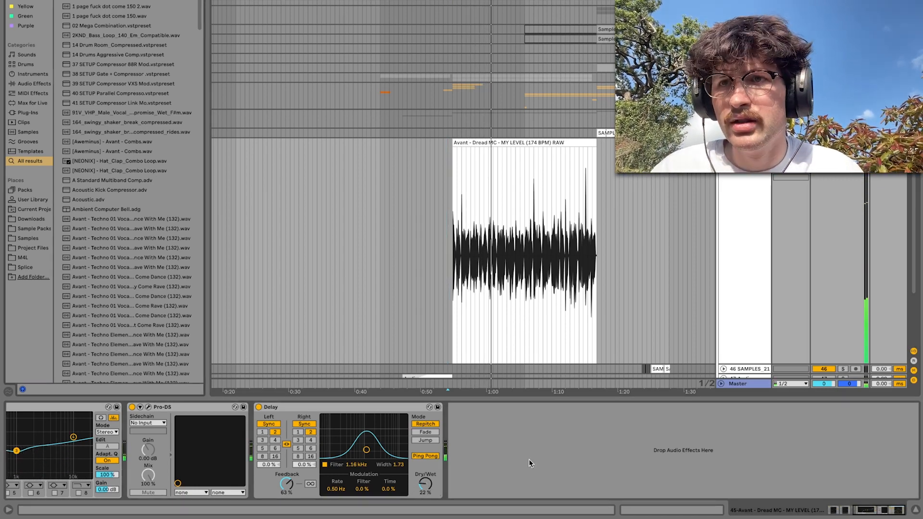
{"action": "type", "text": "re"}
{"action": "key", "text": "Return"}
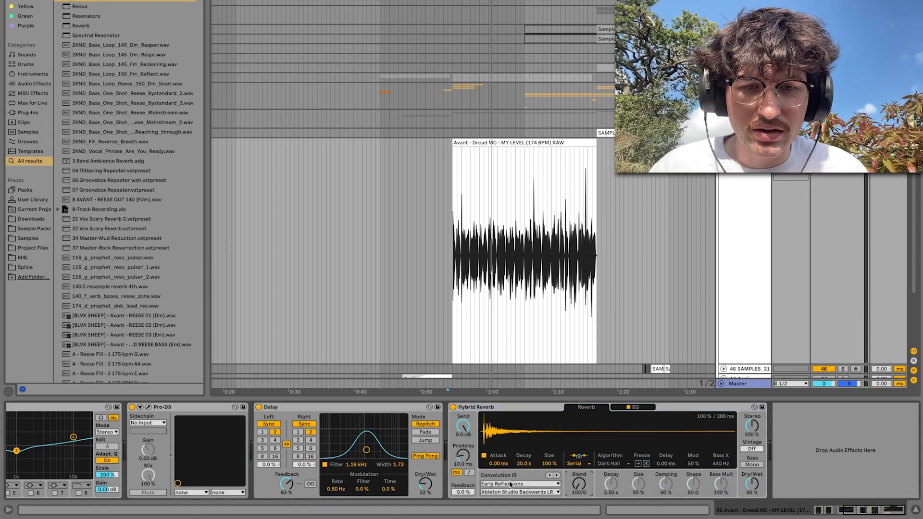
{"action": "left_click", "coordinate": [521, 484]}
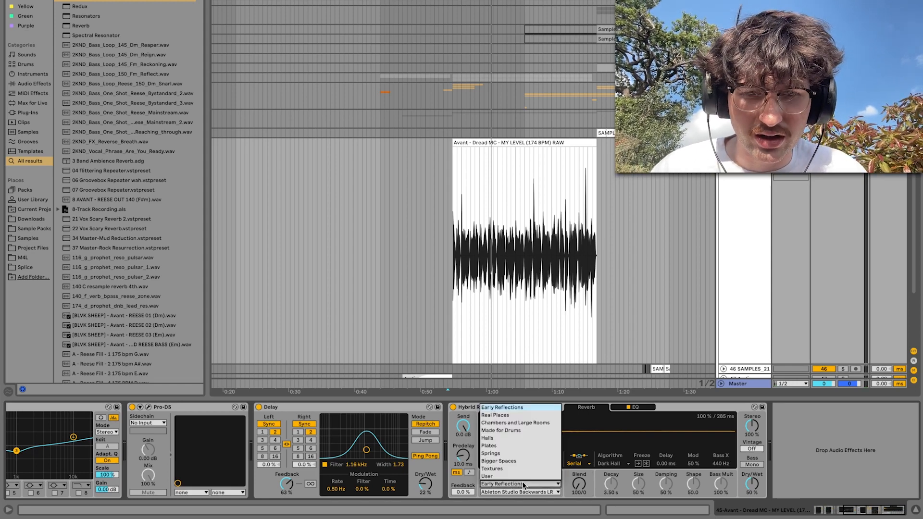
{"action": "left_click", "coordinate": [506, 445]}
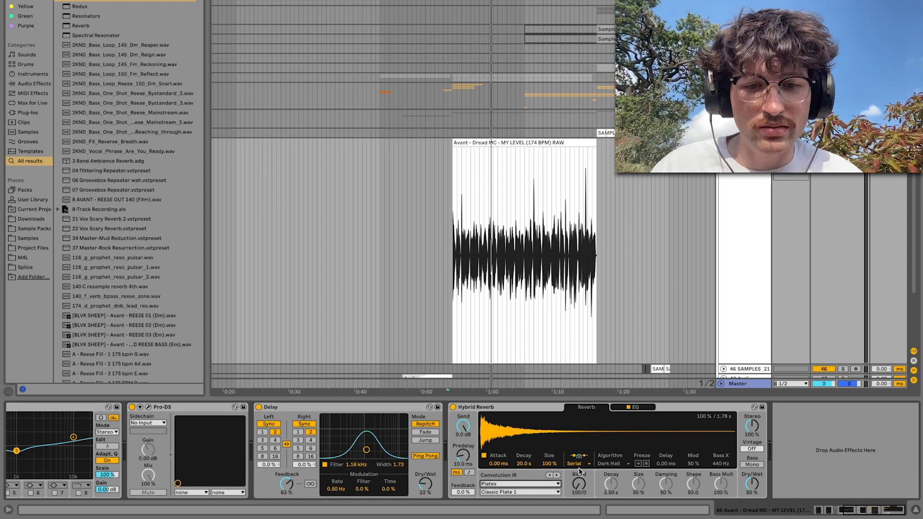
Set Hybrid Reverb's dry/wet to 71% and audition the plate impulse responses, choosing Digital Rich Plate 1
{"action": "left_click", "coordinate": [509, 485]}
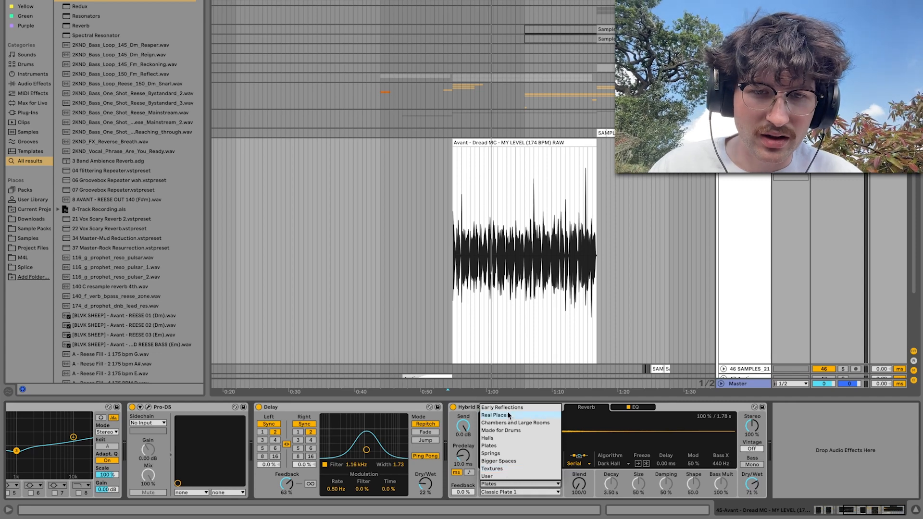
{"action": "left_click", "coordinate": [567, 491]}
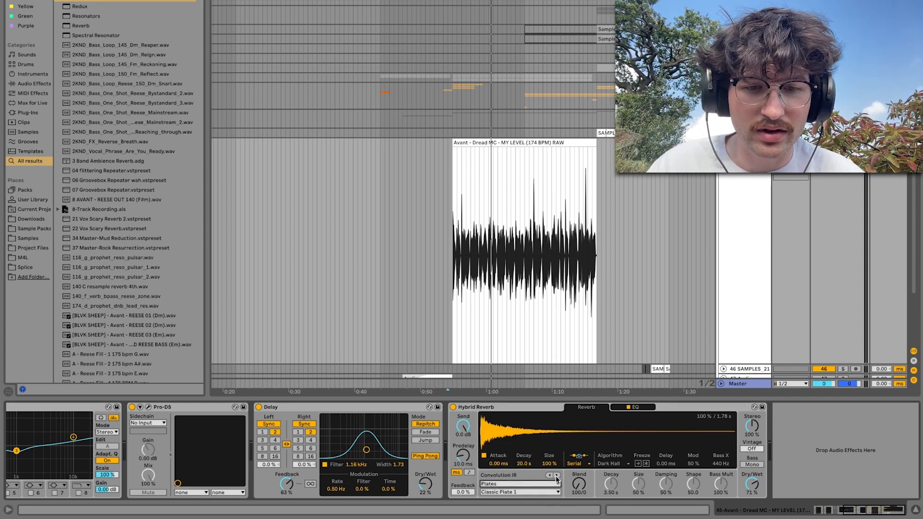
{"action": "left_click", "coordinate": [556, 476]}
{"action": "key", "text": "space"}
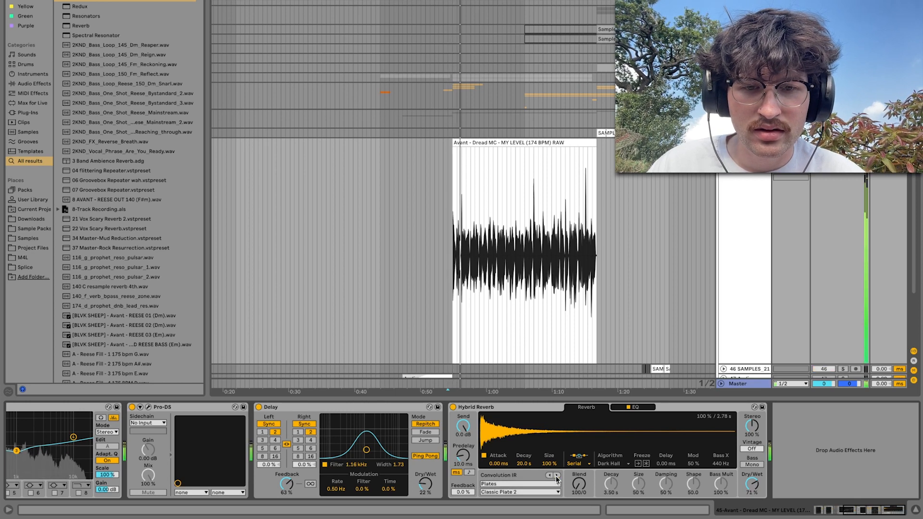
{"action": "left_click", "coordinate": [557, 476]}
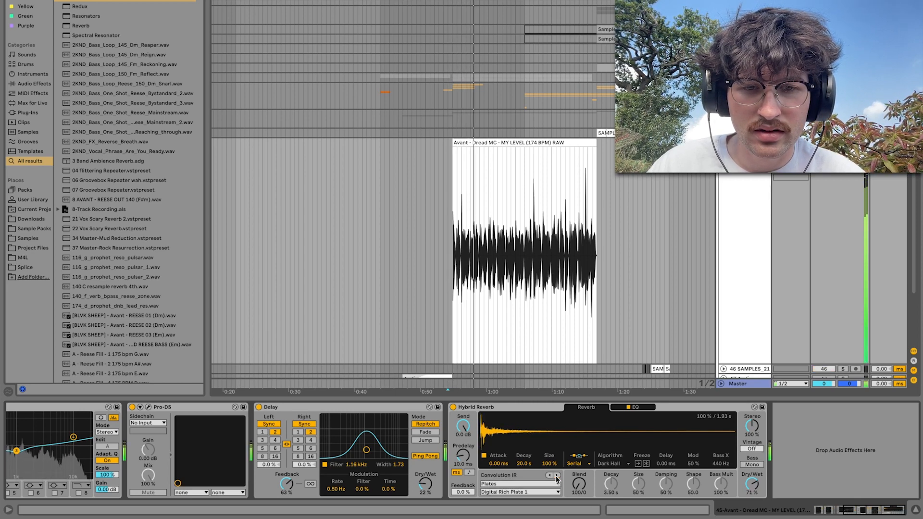
Set the decay of Hybrid Reverb's convolution IR to 471 ms while listening to the vocal
{"action": "left_click_drag", "start_coordinate": [524, 465], "coordinate": [523, 517]}
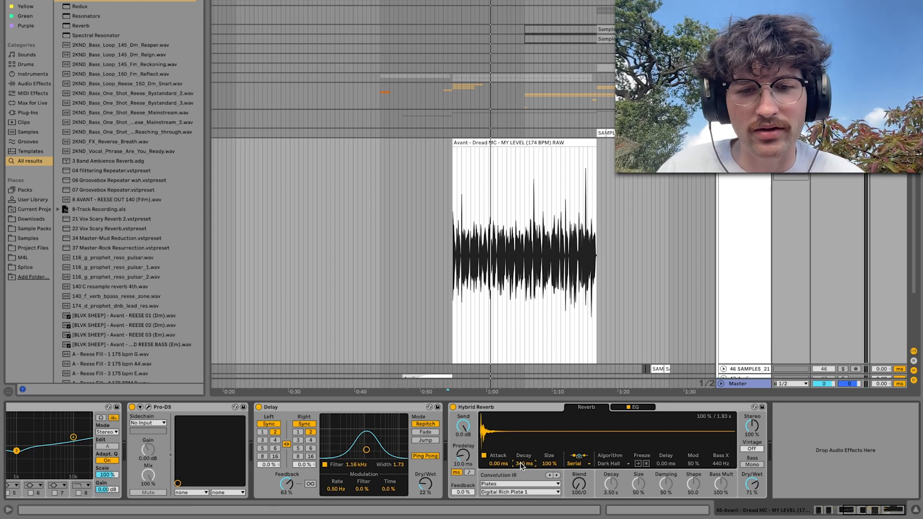
{"action": "key", "text": "space"}
{"action": "left_click_drag", "start_coordinate": [521, 464], "coordinate": [521, 476]}
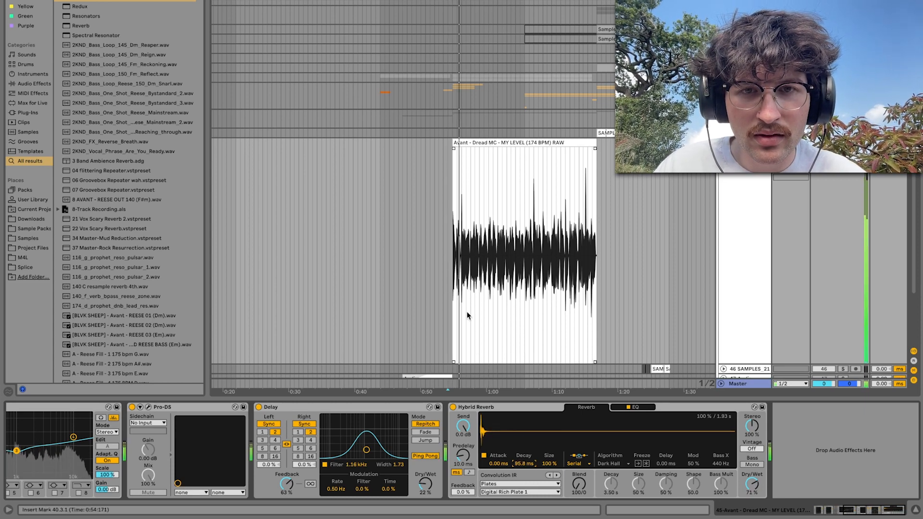
{"action": "scroll", "coordinate": [467, 312], "scroll_direction": "up", "scroll_amount": 3}
{"action": "left_click_drag", "start_coordinate": [523, 465], "coordinate": [523, 452]}
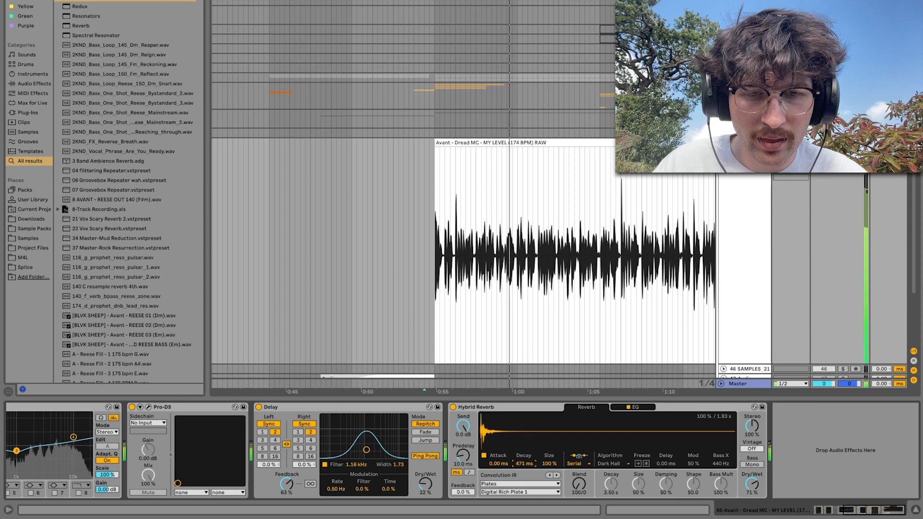
Raise Hybrid Reverb's EQ low cut to 479 Hz with a 6 dB slope and set its dry/wet to 33%
{"action": "left_click", "coordinate": [632, 407]}
{"action": "left_click_drag", "start_coordinate": [548, 476], "coordinate": [597, 484]}
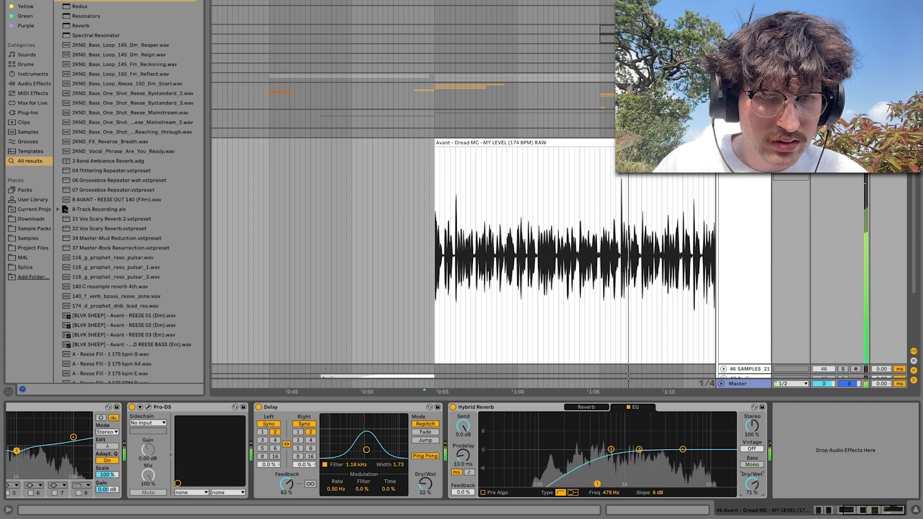
{"action": "left_click_drag", "start_coordinate": [752, 484], "coordinate": [752, 505]}
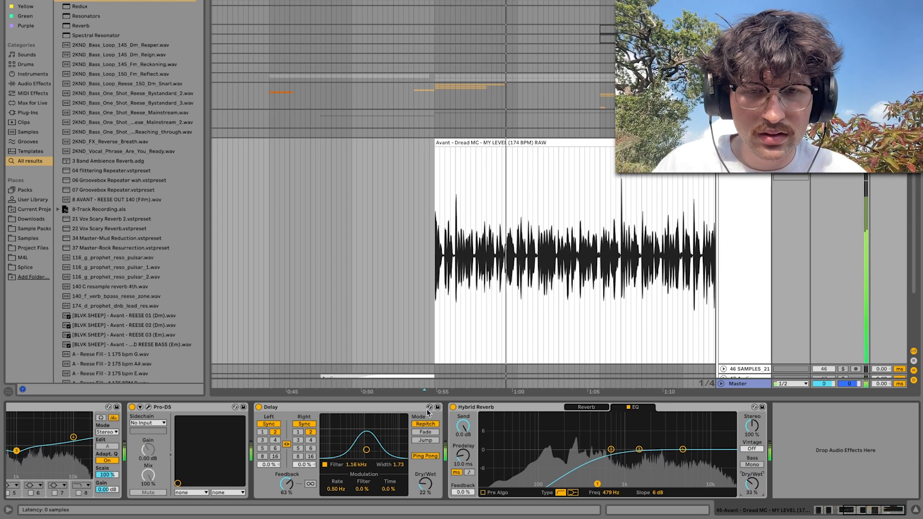
Restart the vocal and compare it with Hybrid Reverb bypassed and re-enabled
{"action": "key", "text": "space"}
{"action": "key", "text": "space"}
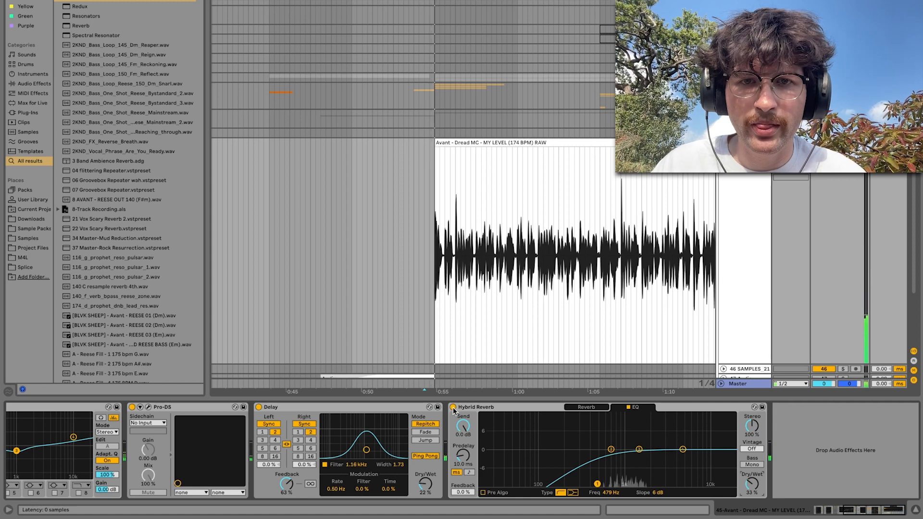
{"action": "left_click", "coordinate": [453, 407]}
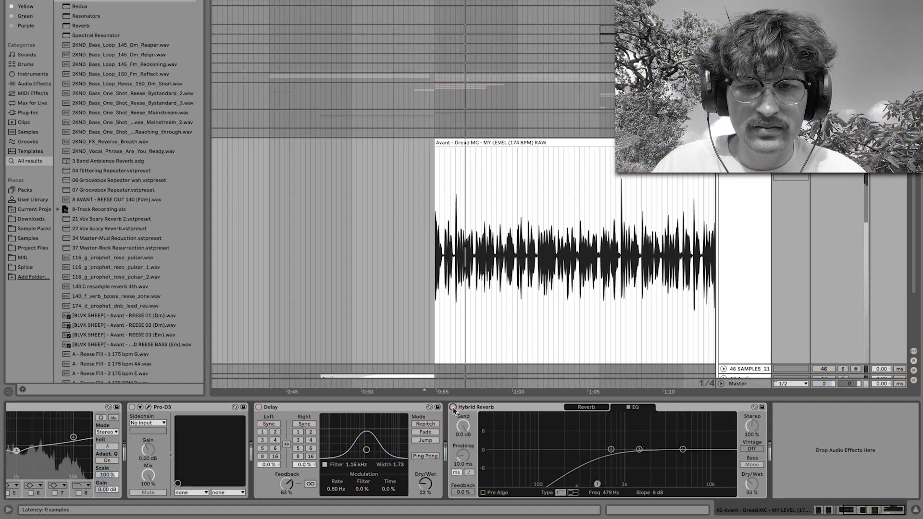
{"action": "left_click", "coordinate": [453, 408]}
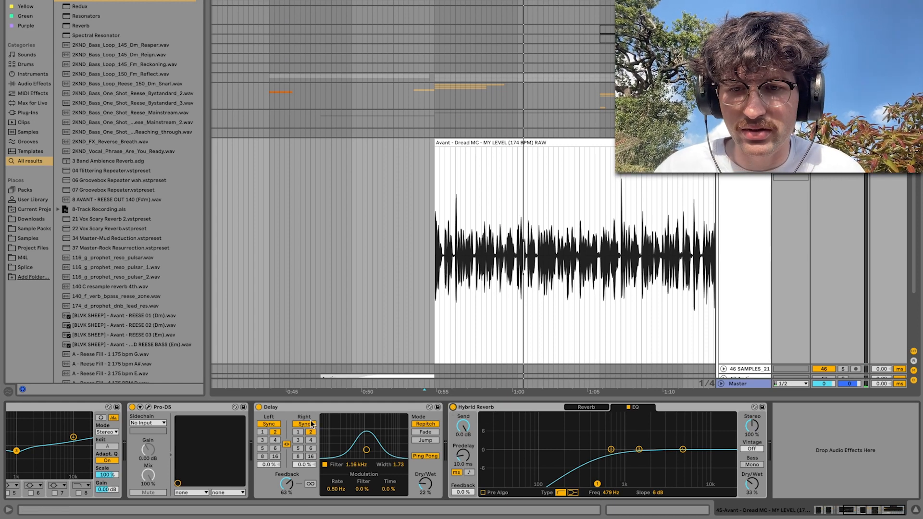
Add a second Hybrid Reverb after the first one, with blend 100/0 and dry/wet at 69%, and play the vocal
{"action": "double_click", "coordinate": [300, 407]}
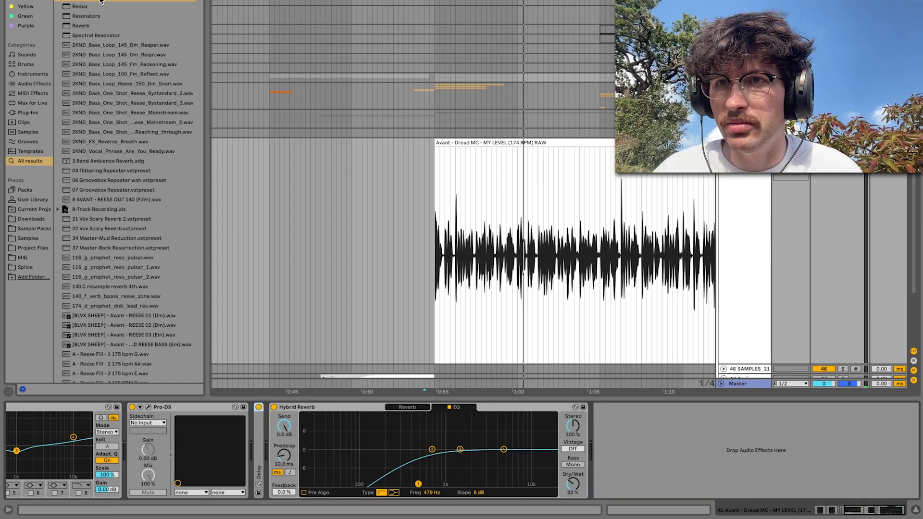
{"action": "left_click_drag", "start_coordinate": [101, 1], "coordinate": [577, 261]}
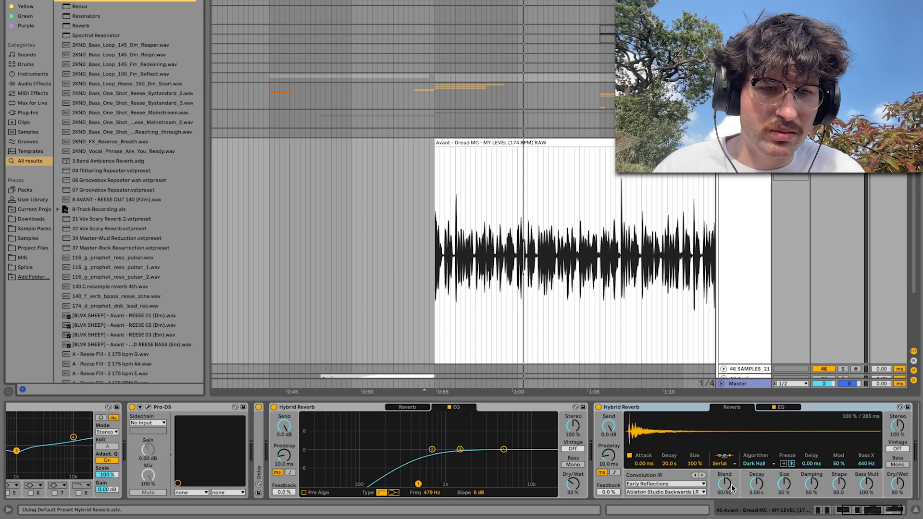
{"action": "left_click_drag", "start_coordinate": [731, 486], "coordinate": [726, 487]}
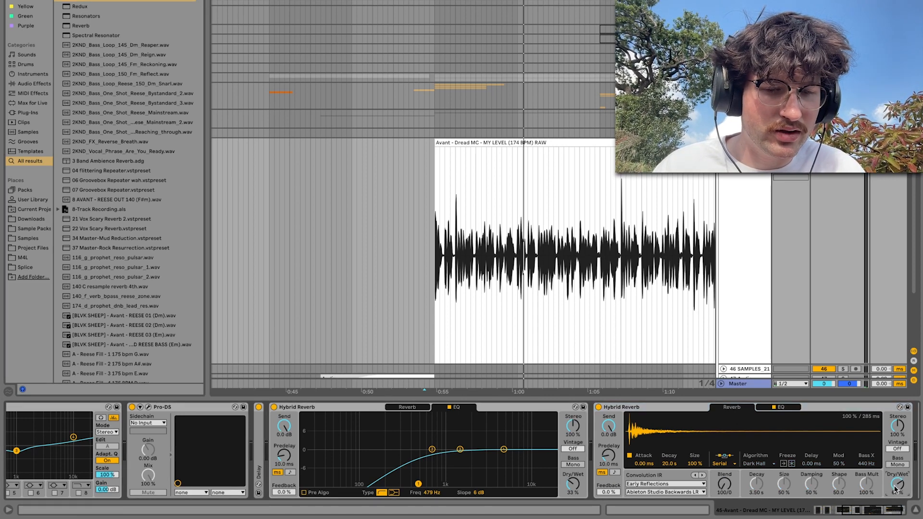
{"action": "key", "text": "space"}
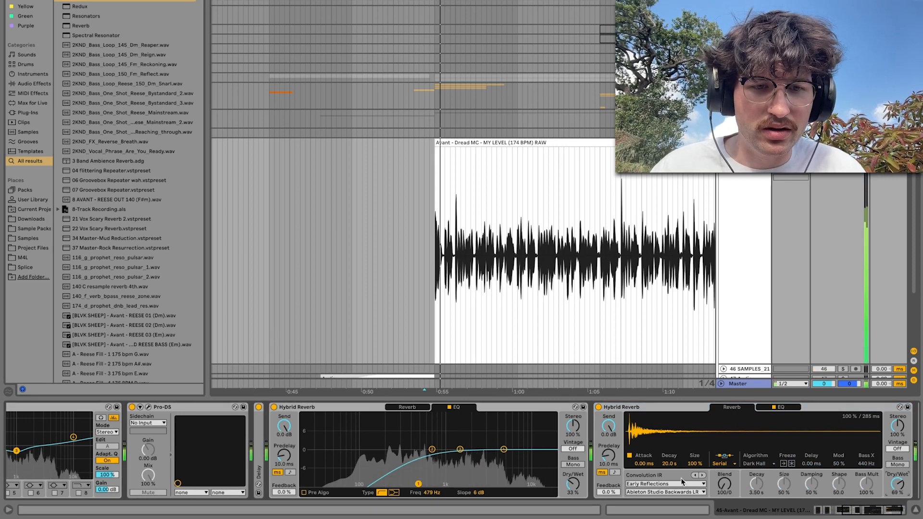
Audition the Springs impulse responses in the second Hybrid Reverb, choosing Combo Spring 1s
{"action": "left_click", "coordinate": [674, 483]}
{"action": "left_click", "coordinate": [644, 454]}
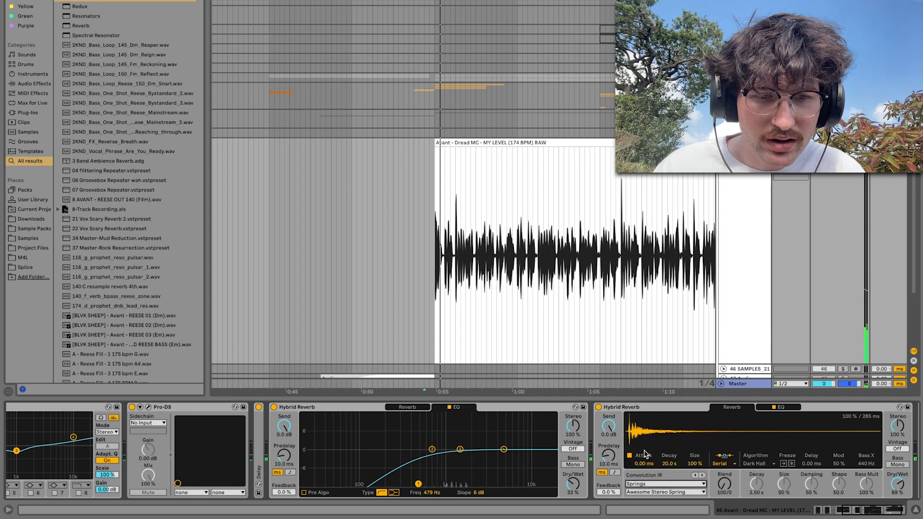
{"action": "left_click", "coordinate": [703, 476]}
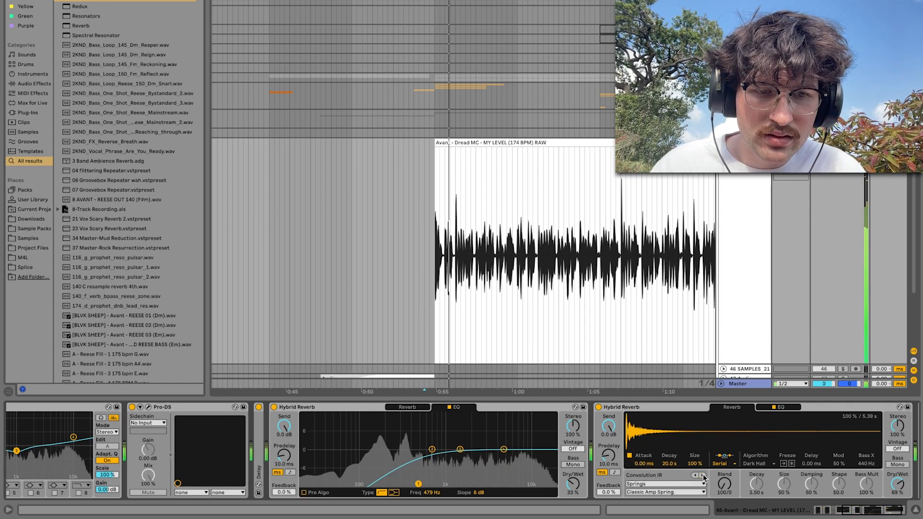
{"action": "left_click", "coordinate": [702, 476]}
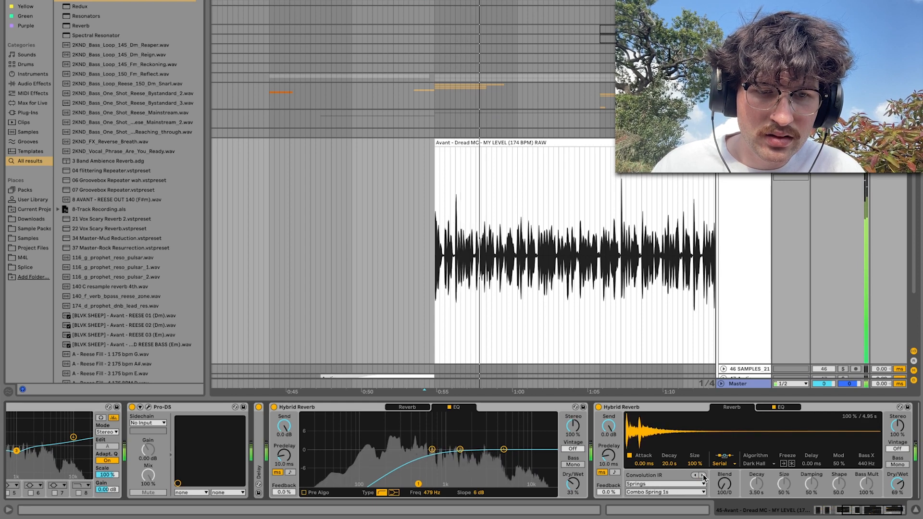
{"action": "left_click", "coordinate": [702, 476]}
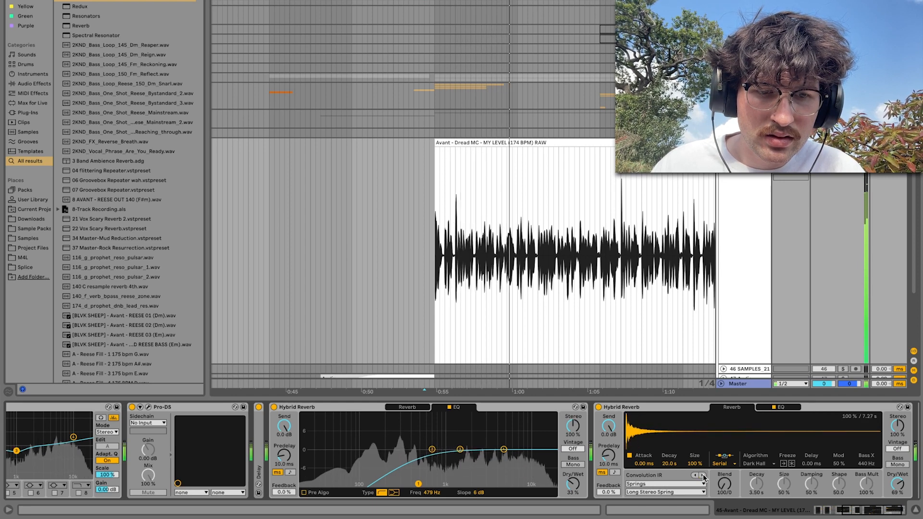
{"action": "left_click", "coordinate": [703, 476]}
{"action": "left_click", "coordinate": [702, 476]}
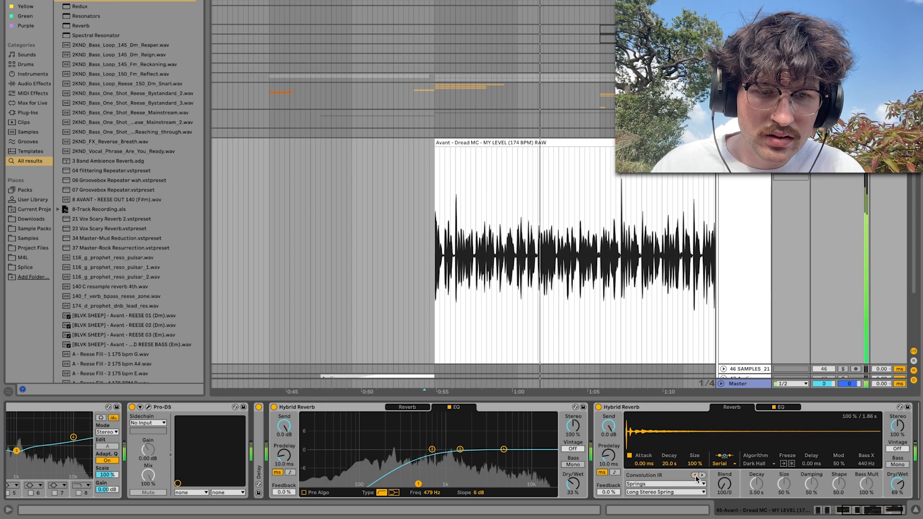
Set the spring reverb's attack to 43.9 ms with a shorter decay, and EQ it with a higher low cut and -4.4 dB at 5.40 kHz
{"action": "left_click_drag", "start_coordinate": [644, 464], "coordinate": [668, 476]}
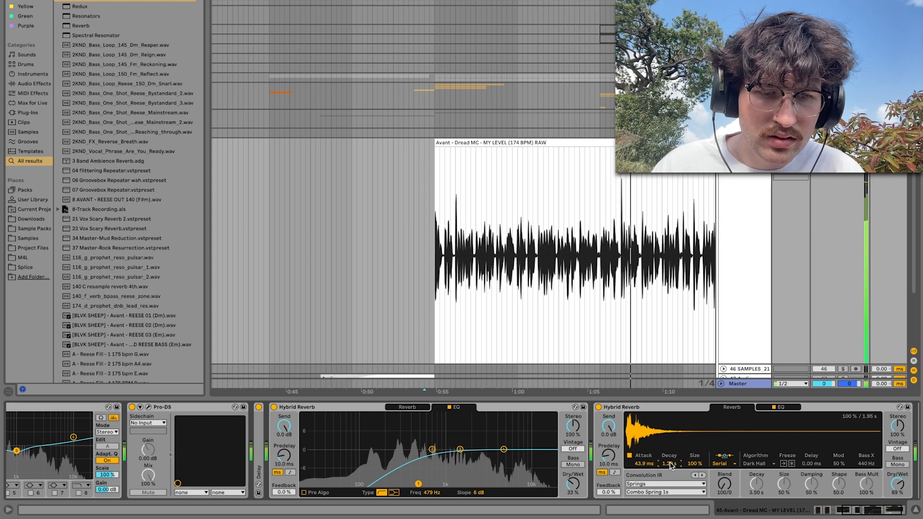
{"action": "left_click", "coordinate": [780, 408]}
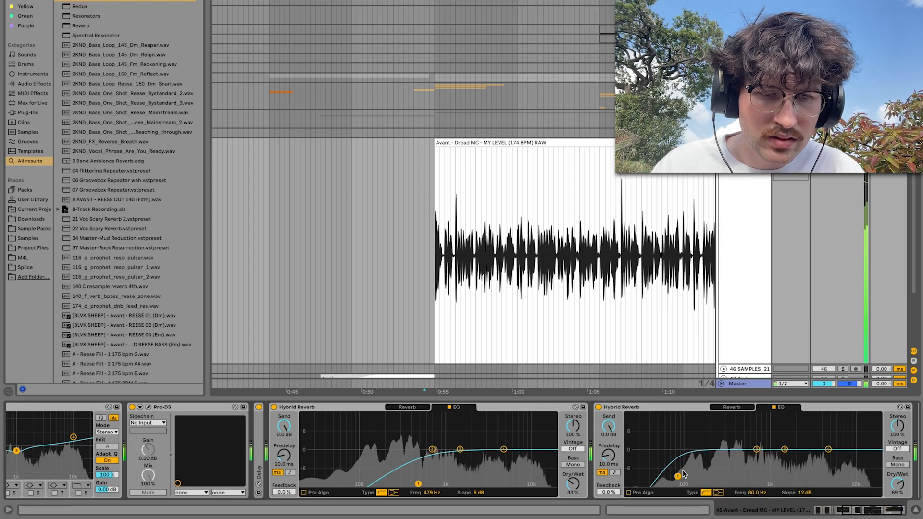
{"action": "left_click_drag", "start_coordinate": [733, 476], "coordinate": [832, 462]}
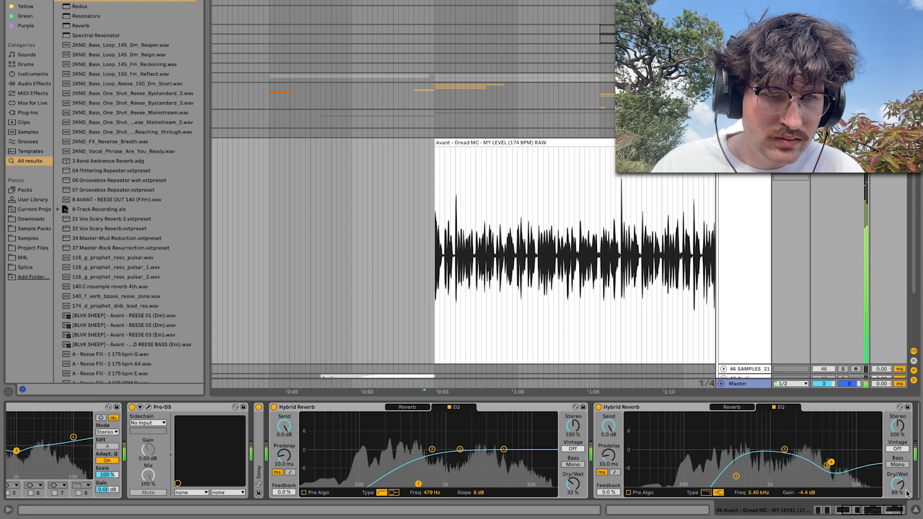
Set the spring Hybrid Reverb's dry/wet to 24% against the restarted vocal, and fold both Hybrid Reverbs
{"action": "left_click_drag", "start_coordinate": [898, 483], "coordinate": [897, 515]}
{"action": "key", "text": "space"}
{"action": "key", "text": "space"}
{"action": "left_click_drag", "start_coordinate": [898, 484], "coordinate": [897, 483]}
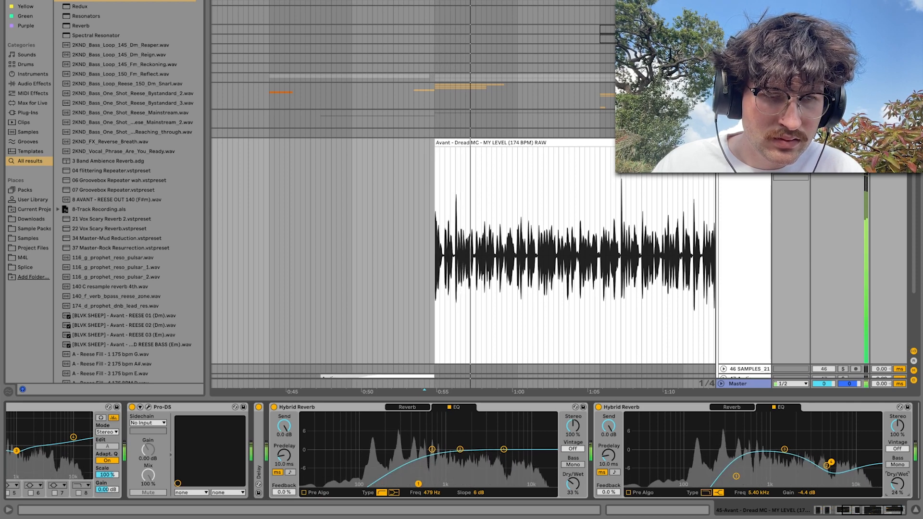
{"action": "double_click", "coordinate": [336, 406]}
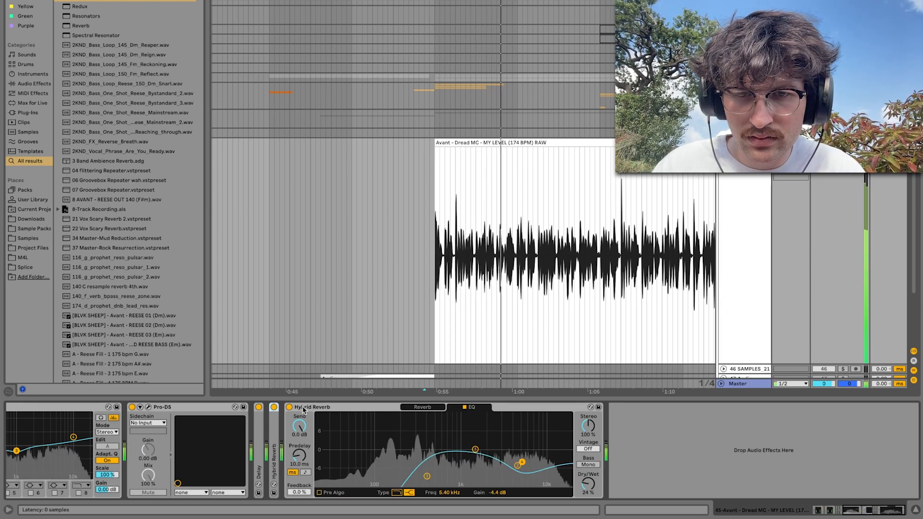
{"action": "double_click", "coordinate": [336, 406]}
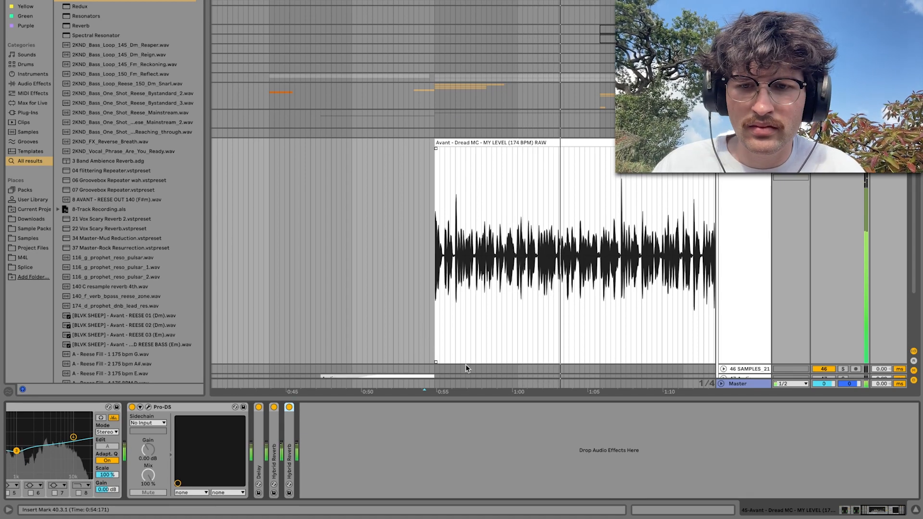
Set the playback start shortly before the vocal clip and listen to the processed vocal within the full mix
{"action": "scroll", "coordinate": [373, 468], "scroll_direction": "left", "scroll_amount": 9}
{"action": "scroll", "coordinate": [444, 252], "scroll_direction": "down", "scroll_amount": 2}
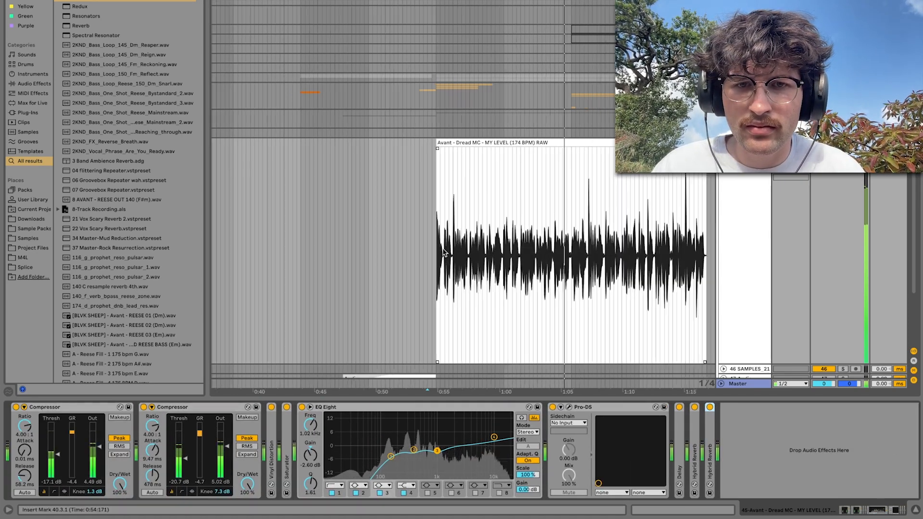
{"action": "scroll", "coordinate": [443, 252], "scroll_direction": "down", "scroll_amount": 2}
{"action": "left_click", "coordinate": [422, 250]}
{"action": "key", "text": "XF86AudioLowerVolume"}
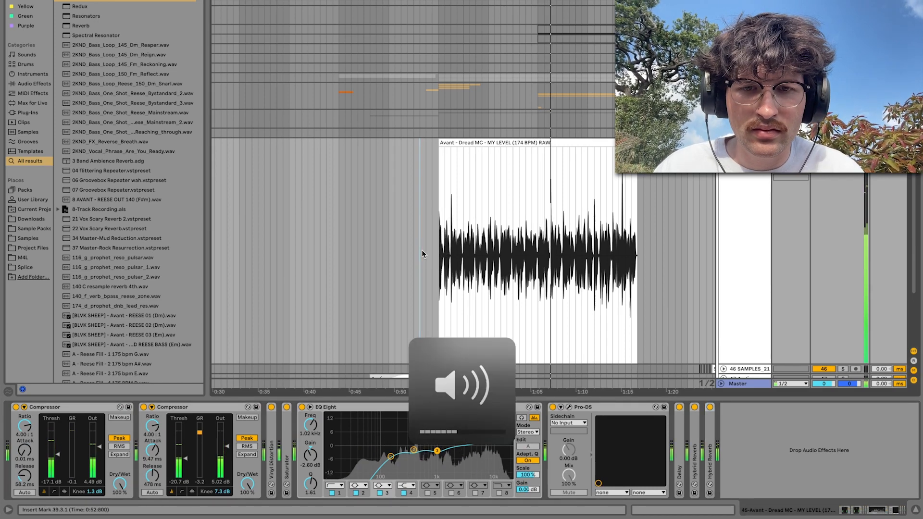
{"action": "left_click", "coordinate": [426, 248]}
{"action": "scroll", "coordinate": [426, 247], "scroll_direction": "down", "scroll_amount": 2}
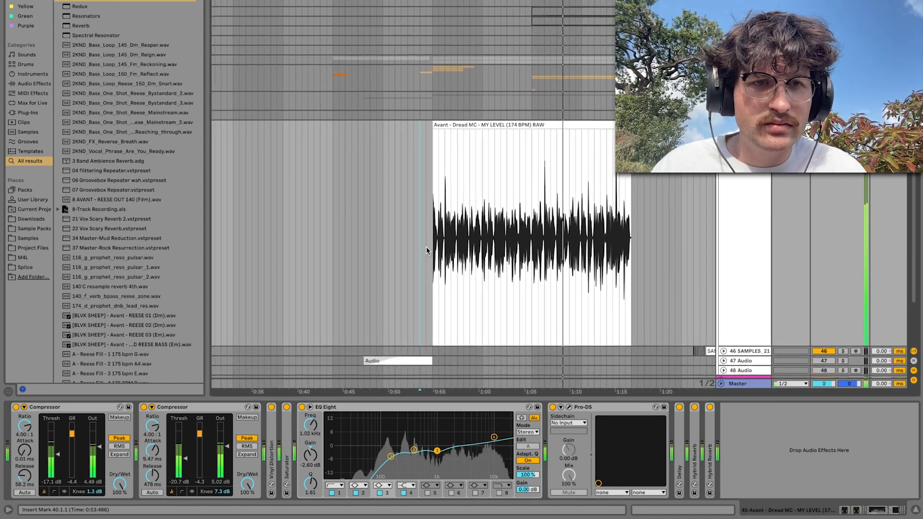
{"action": "scroll", "coordinate": [426, 249], "scroll_direction": "down", "scroll_amount": 1}
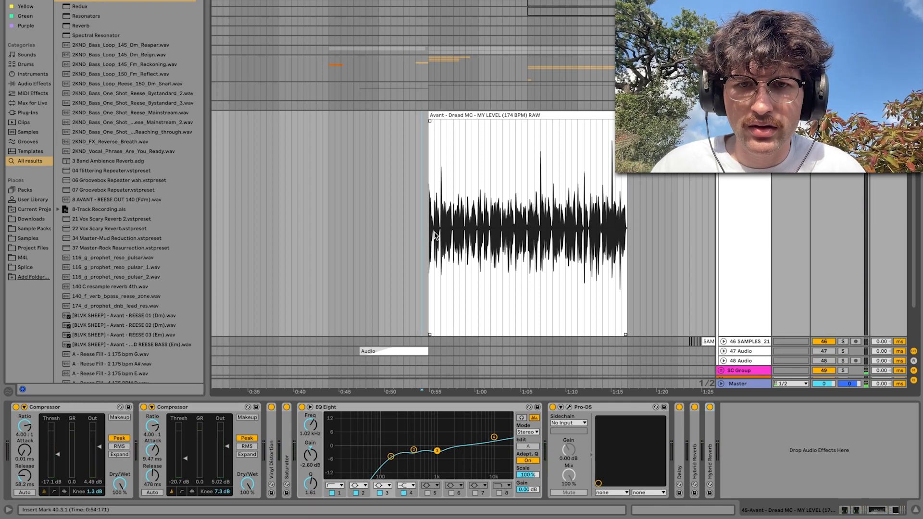
Unfold the Saturator and set its drive to 6.00 dB while playing the vocal in the mix
{"action": "double_click", "coordinate": [286, 457]}
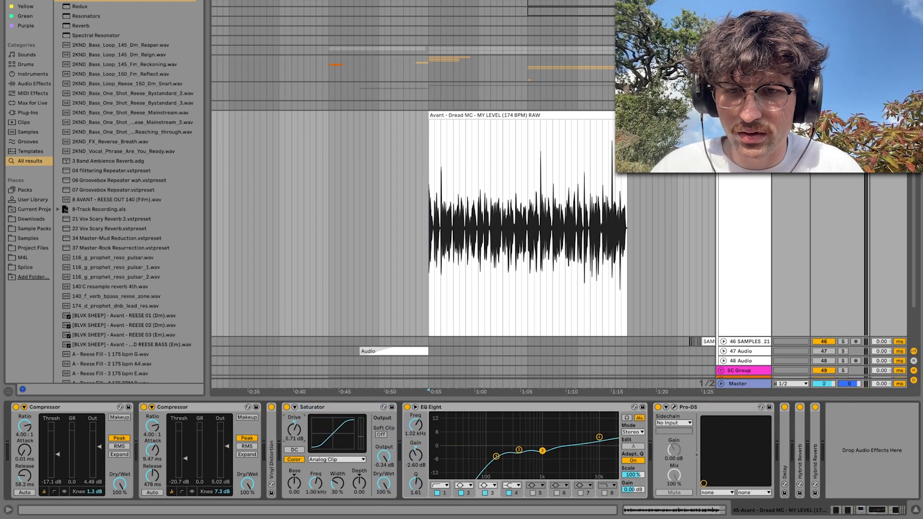
{"action": "key", "text": "space"}
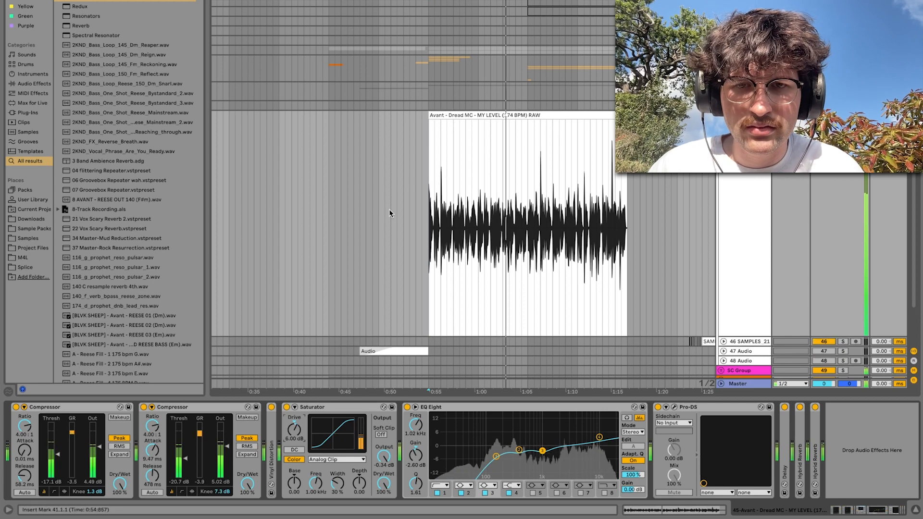
{"action": "left_click", "coordinate": [404, 217]}
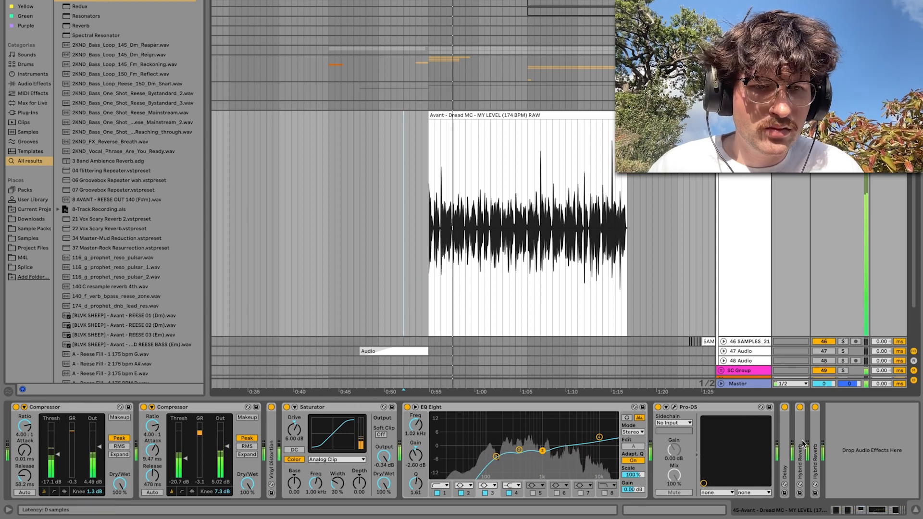
Set Delay's dry/wet to 21% and the first Hybrid Reverb's to 26%, and slightly lower the spring reverb's dry/wet
{"action": "double_click", "coordinate": [784, 455]}
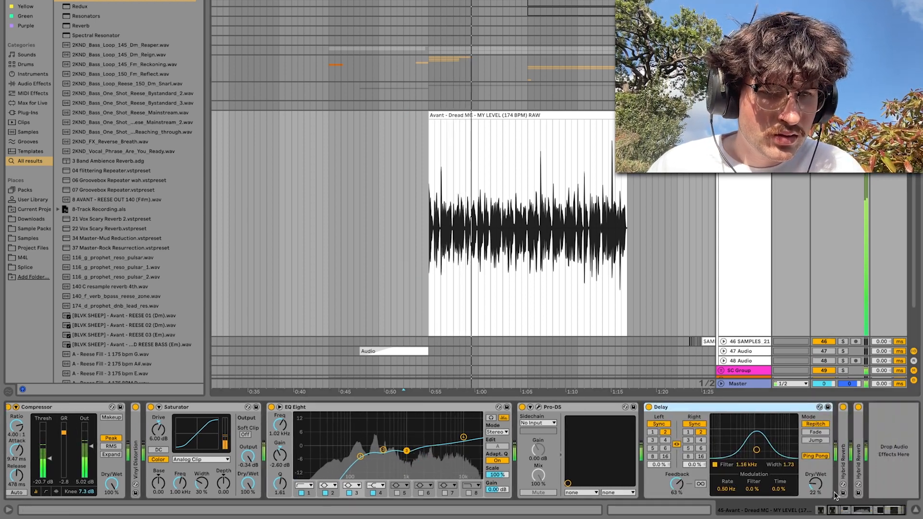
{"action": "double_click", "coordinate": [861, 464]}
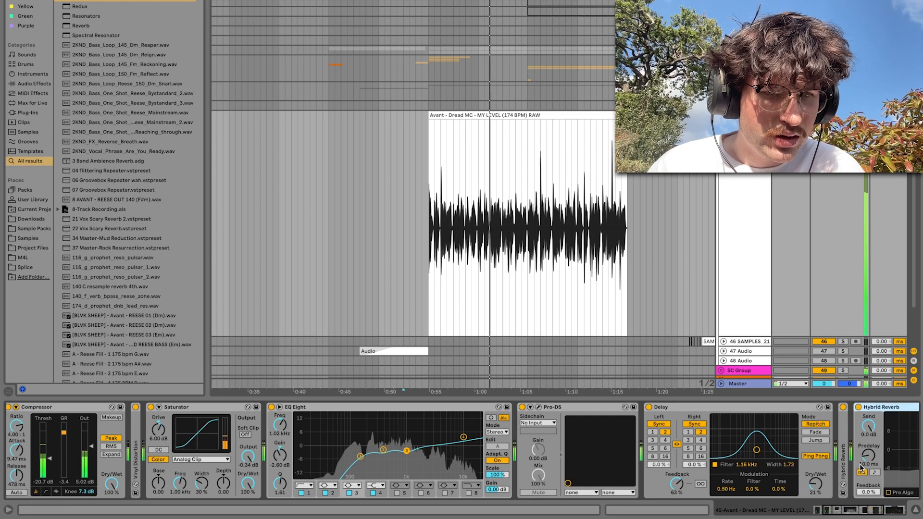
{"action": "double_click", "coordinate": [845, 465]}
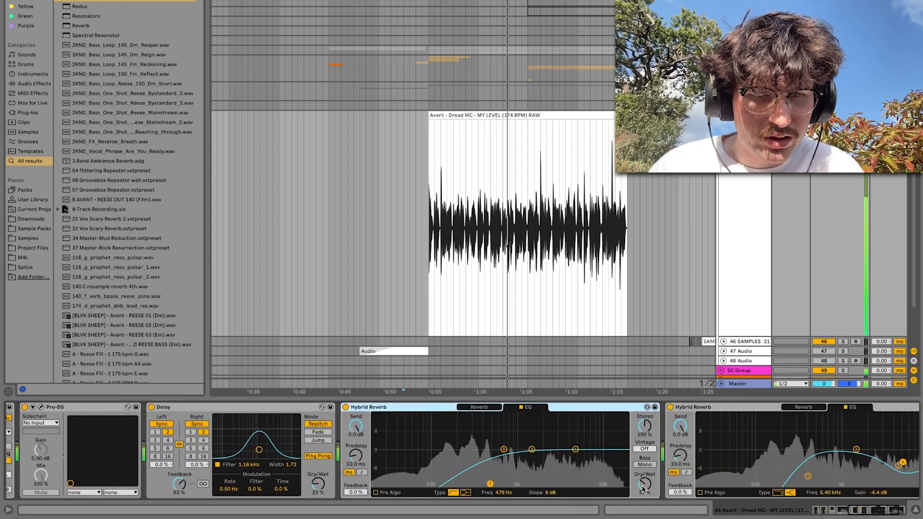
{"action": "left_click_drag", "start_coordinate": [644, 484], "coordinate": [643, 489]}
{"action": "scroll", "coordinate": [644, 489], "scroll_direction": "right", "scroll_amount": 5}
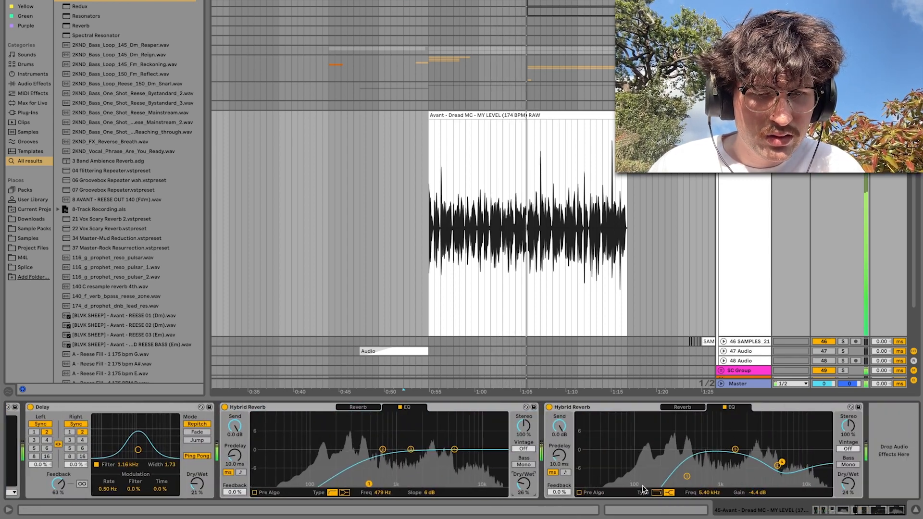
{"action": "left_click_drag", "start_coordinate": [848, 483], "coordinate": [848, 490]}
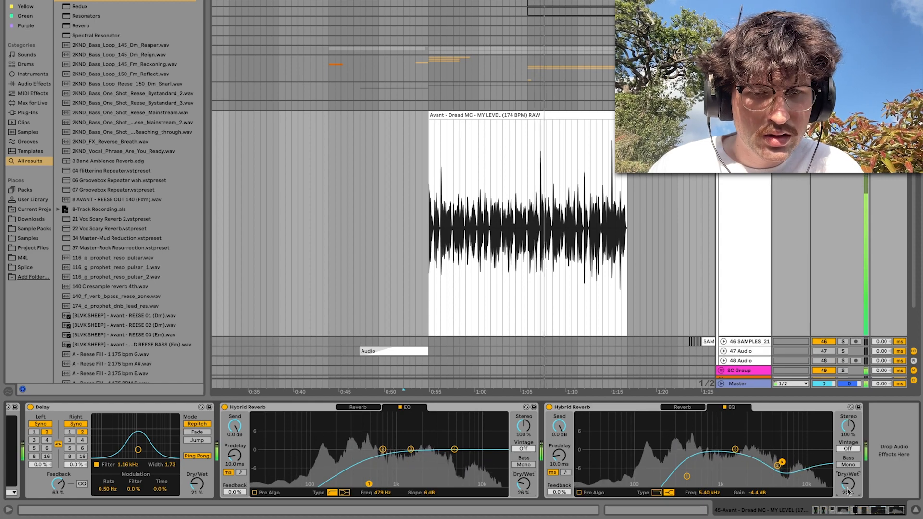
Fold the two Hybrid Reverbs and Delay in the vocal's effect chain
{"action": "double_click", "coordinate": [325, 406]}
{"action": "double_click", "coordinate": [325, 407]}
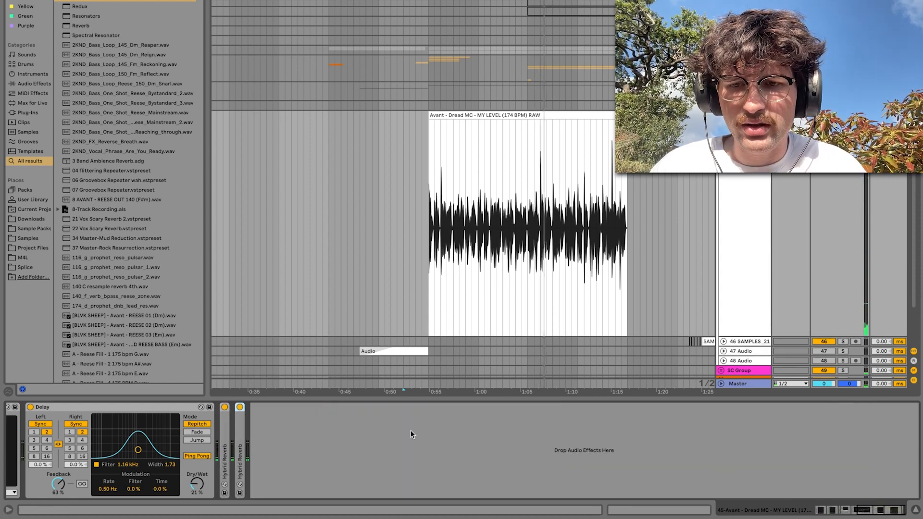
{"action": "scroll", "coordinate": [411, 431], "scroll_direction": "left", "scroll_amount": 5}
{"action": "double_click", "coordinate": [498, 407]}
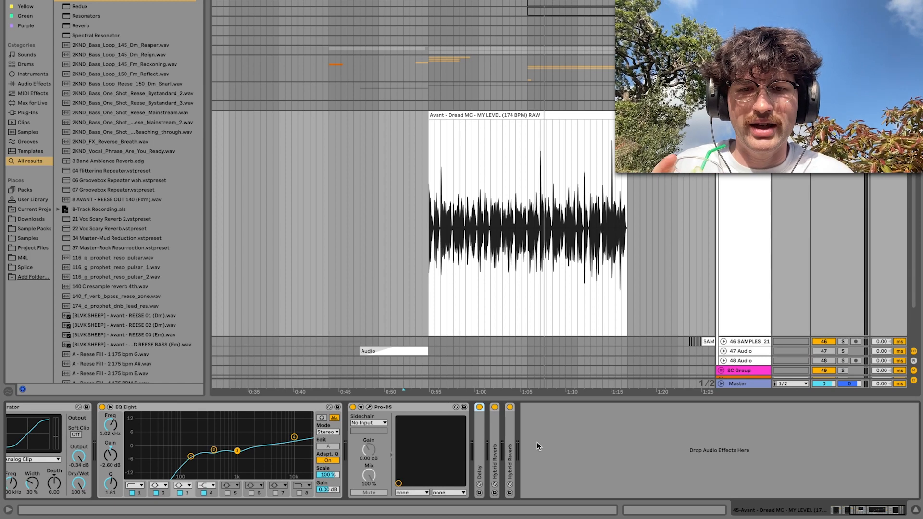
Unfold track 47 Audio to show the fade-in swell clip that leads into the vocal
{"action": "left_click", "coordinate": [416, 289]}
{"action": "scroll", "coordinate": [416, 292], "scroll_direction": "down", "scroll_amount": 3}
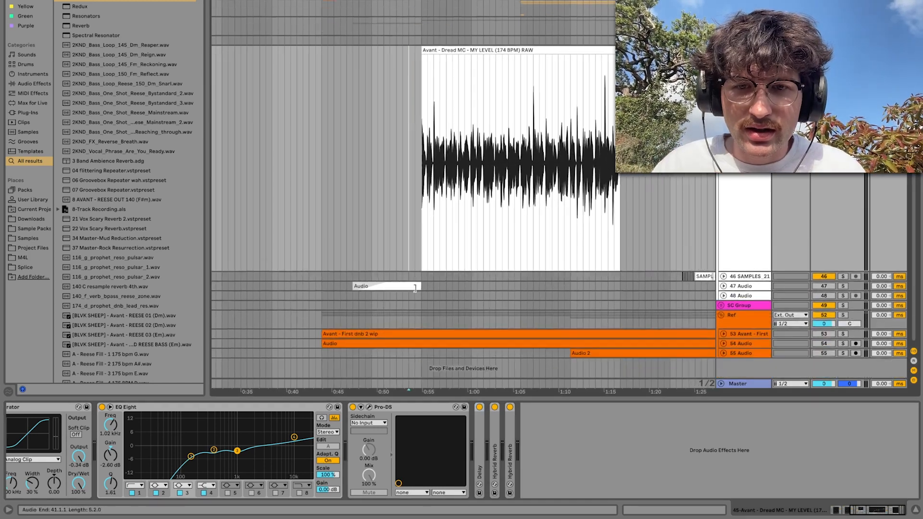
{"action": "left_click", "coordinate": [740, 284]}
{"action": "left_click", "coordinate": [723, 284]}
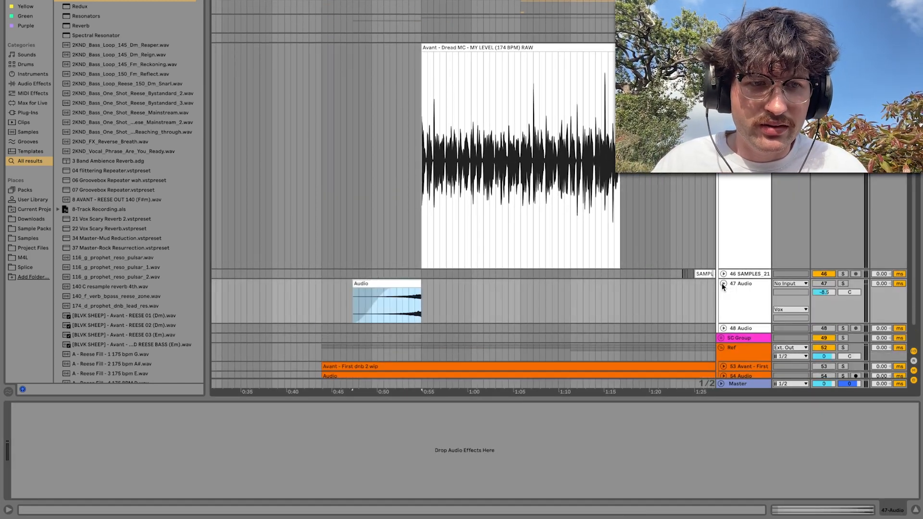
{"action": "scroll", "coordinate": [482, 219], "scroll_direction": "up", "scroll_amount": 3}
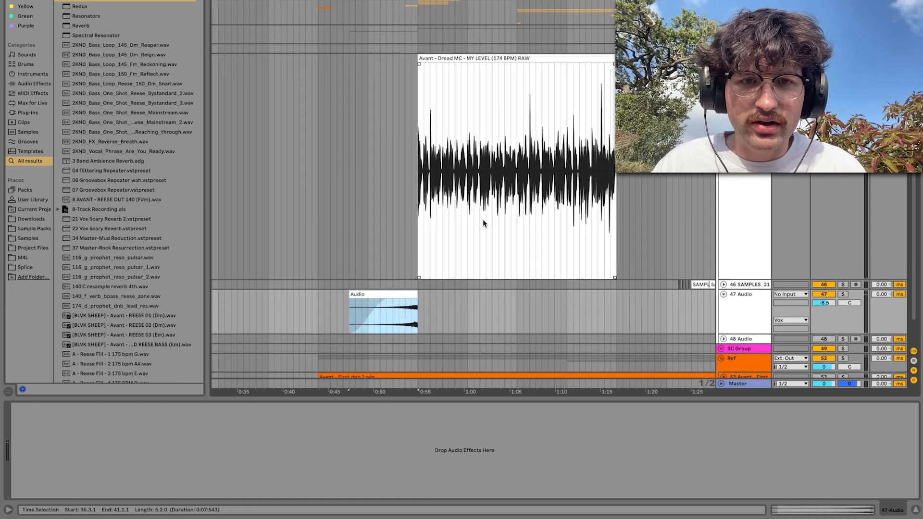
Solo the vocal track, then select and play the clip's opening syllable from 41.1.1 to 41.1.3
{"action": "scroll", "coordinate": [369, 193], "scroll_direction": "up", "scroll_amount": 5}
{"action": "left_click_drag", "start_coordinate": [603, 220], "coordinate": [618, 249]}
{"action": "key", "text": "s"}
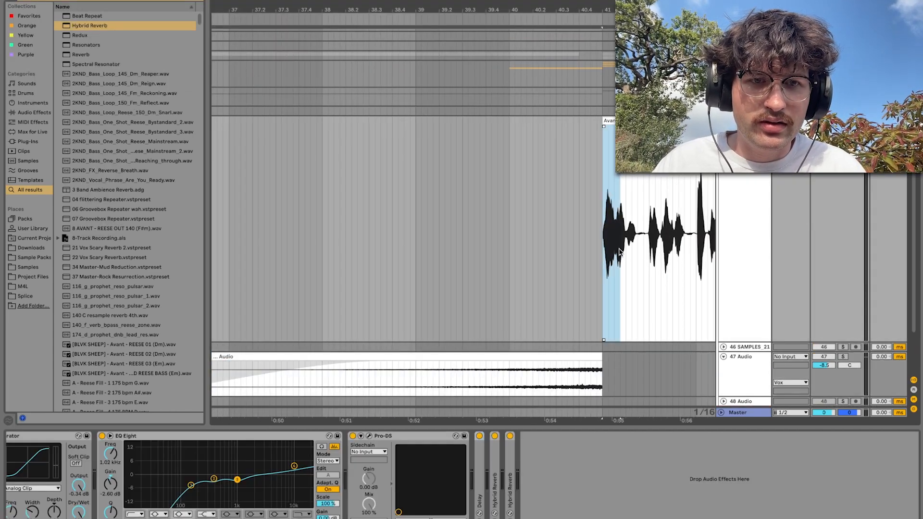
{"action": "key", "text": "space"}
{"action": "key", "text": "space"}
{"action": "scroll", "coordinate": [608, 217], "scroll_direction": "up", "scroll_amount": 3}
{"action": "left_click_drag", "start_coordinate": [593, 179], "coordinate": [625, 177]}
{"action": "key", "text": "space"}
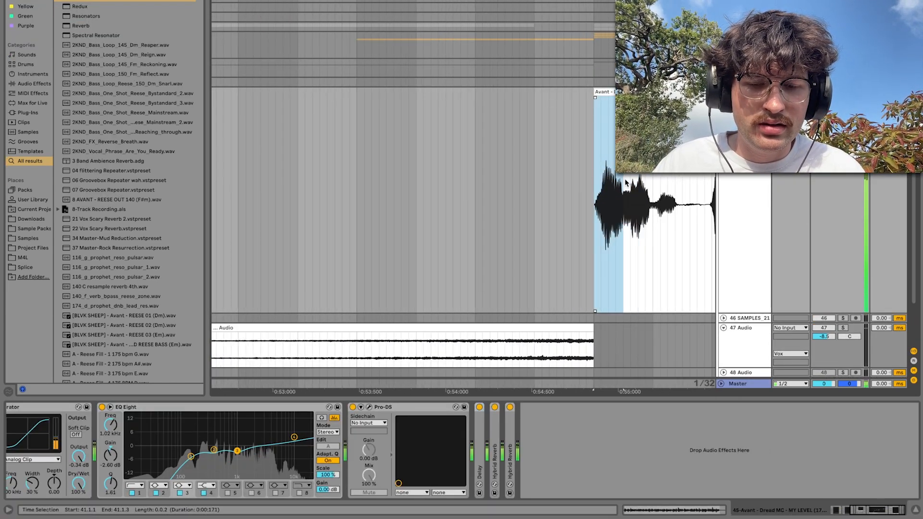
Copy the selected opening syllable to the empty part of the vocal track at 9.1.1
{"action": "left_click", "coordinate": [247, 184]}
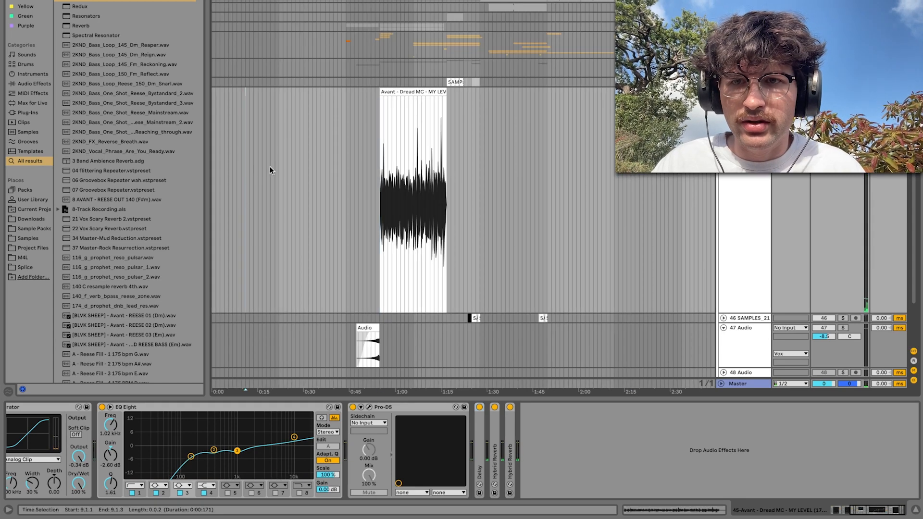
{"action": "scroll", "coordinate": [257, 165], "scroll_direction": "up", "scroll_amount": 5}
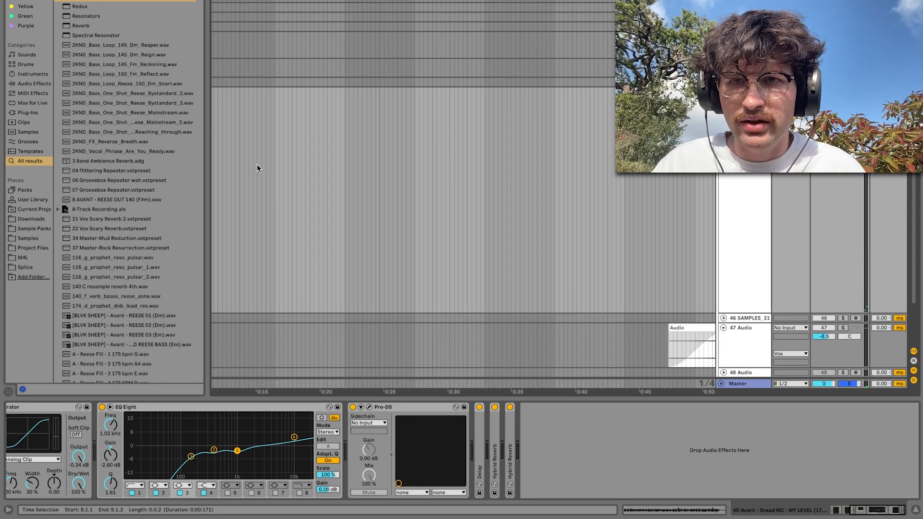
Unfold the last Hybrid Reverb in the vocal's chain, set its algorithm to Quartz and play the copied syllable through it
{"action": "scroll", "coordinate": [257, 165], "scroll_direction": "left", "scroll_amount": 3}
{"action": "double_click", "coordinate": [511, 460]}
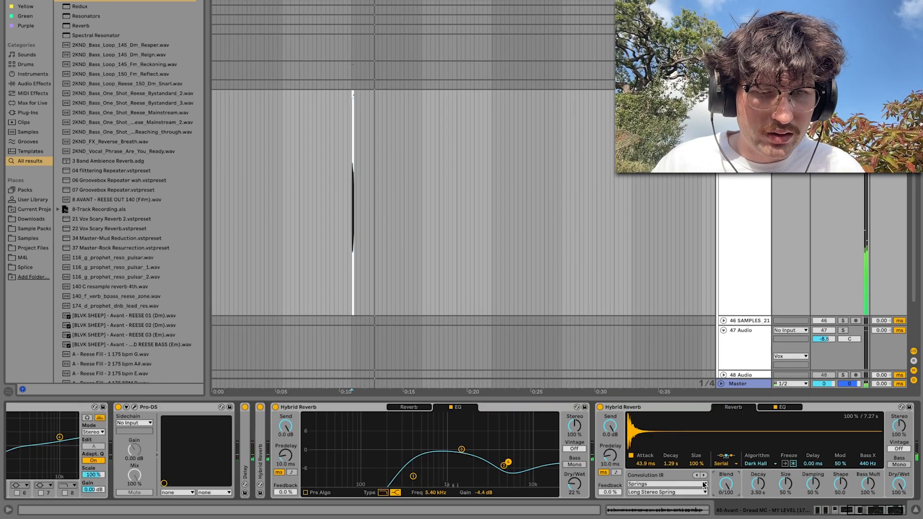
{"action": "left_click", "coordinate": [760, 464]}
{"action": "left_click", "coordinate": [760, 479]}
{"action": "key", "text": "space"}
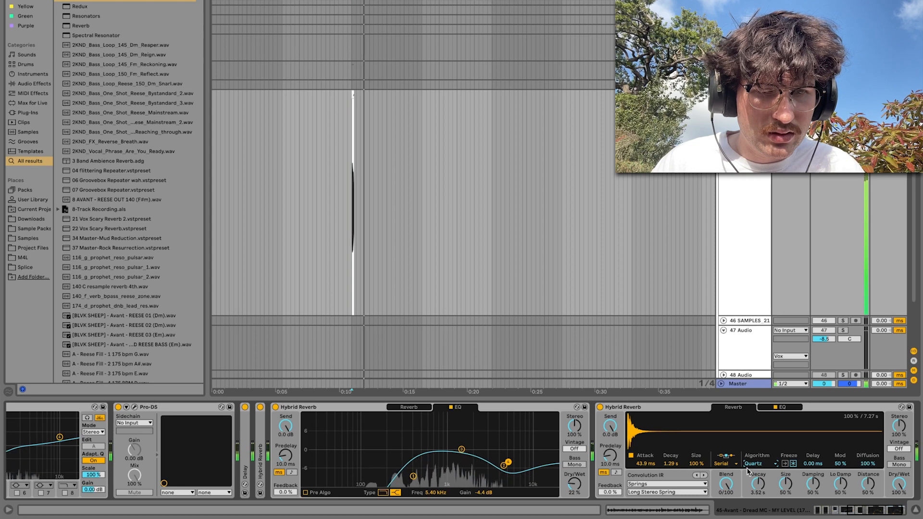
Route the Avant - Dread MC vocal track's output into track 47 Audio, arm it and record the syllable's reverb tail from bar 9
{"action": "left_click", "coordinate": [740, 350]}
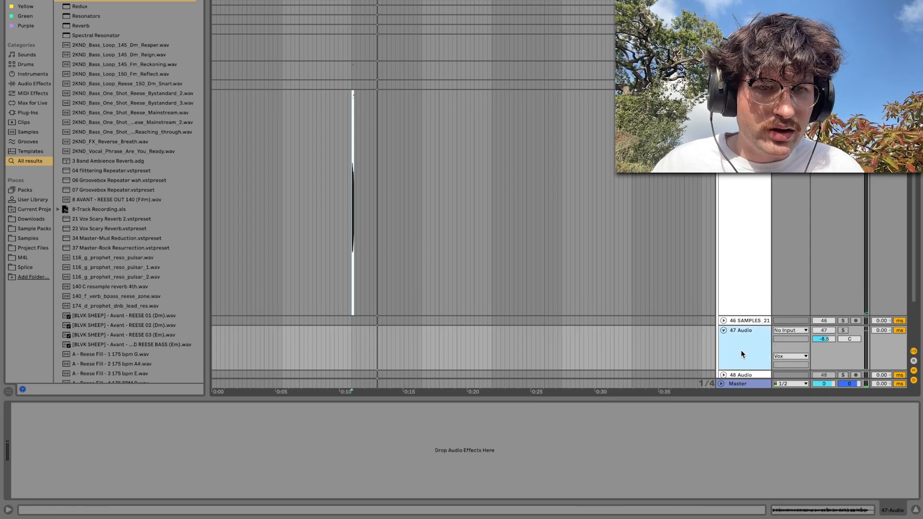
{"action": "left_click", "coordinate": [784, 331]}
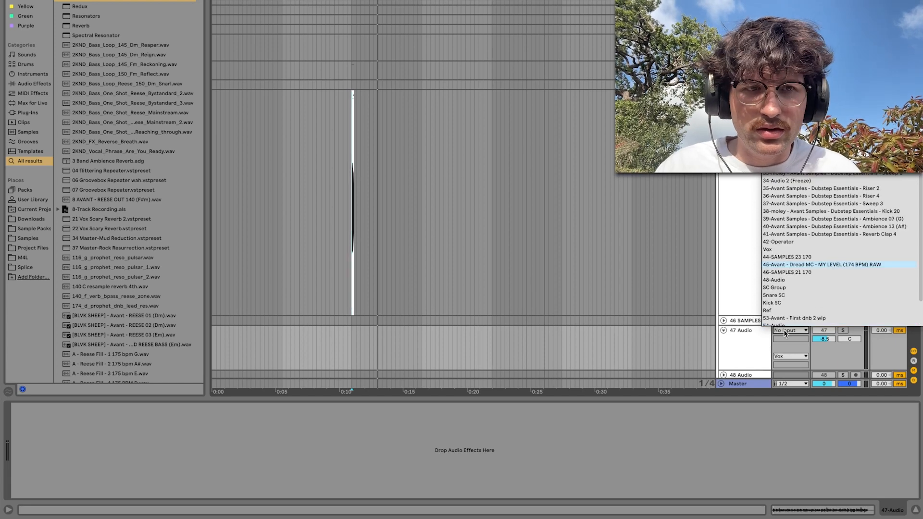
{"action": "left_click", "coordinate": [801, 265]}
{"action": "left_click", "coordinate": [856, 331]}
{"action": "key", "text": "F9"}
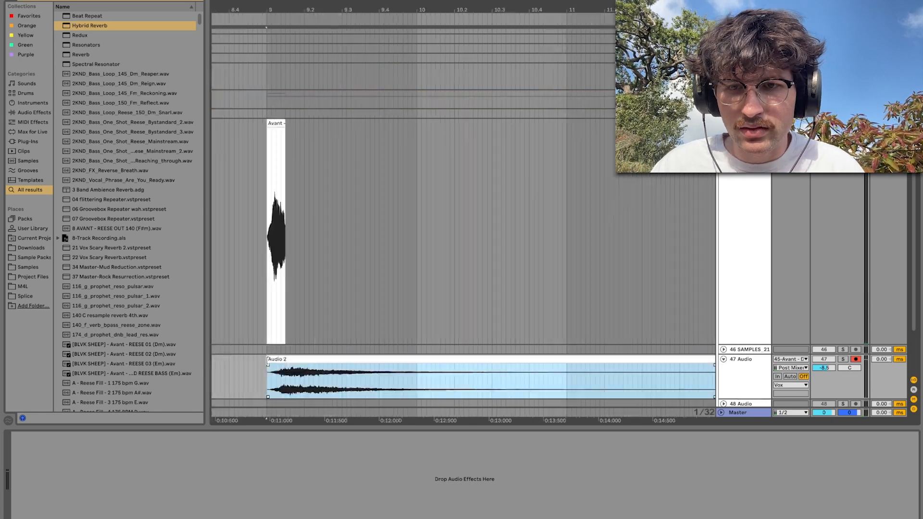
Reverse the recorded reverb tail and place it with a fade-in on track 47, leading into the vocal at bar 41
{"action": "left_click_drag", "start_coordinate": [267, 359], "coordinate": [285, 360]}
{"action": "scroll", "coordinate": [401, 361], "scroll_direction": "down", "scroll_amount": 10}
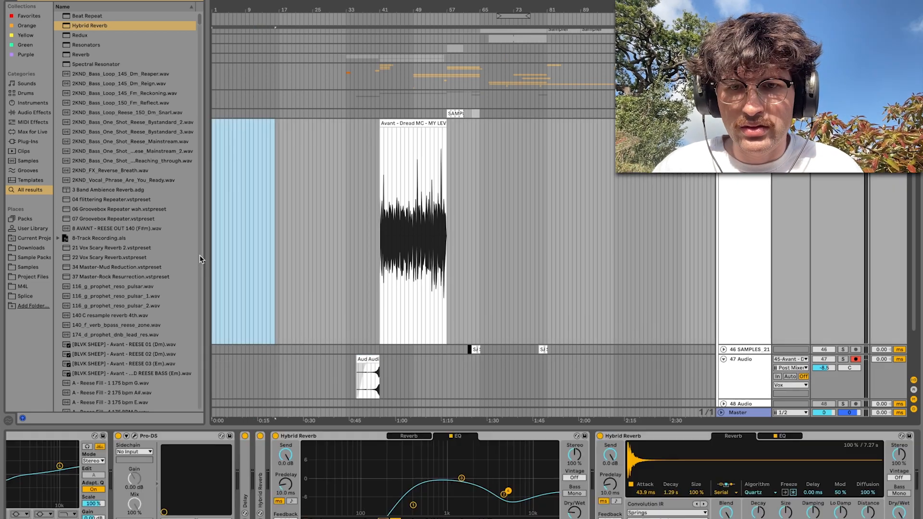
{"action": "scroll", "coordinate": [319, 235], "scroll_direction": "up", "scroll_amount": 5}
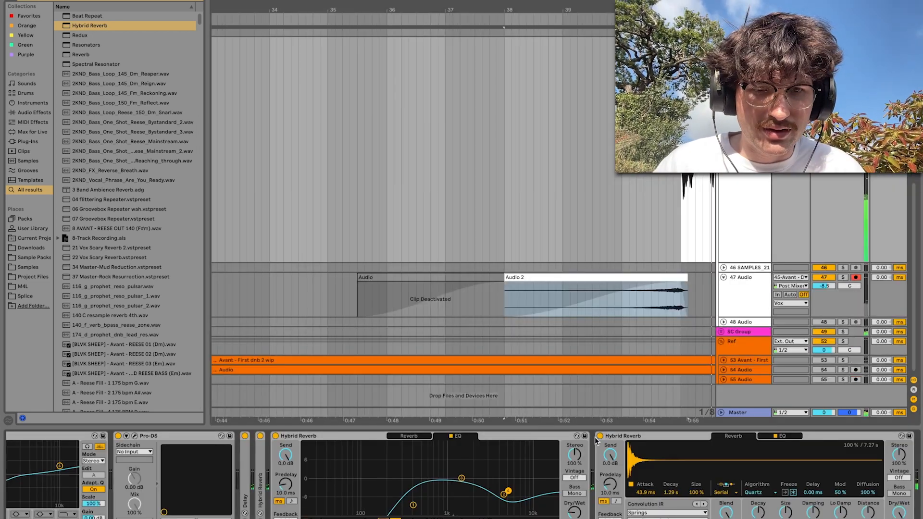
Turn off the last Hybrid Reverb and play the new swell into the start of the vocal
{"action": "left_click", "coordinate": [600, 437]}
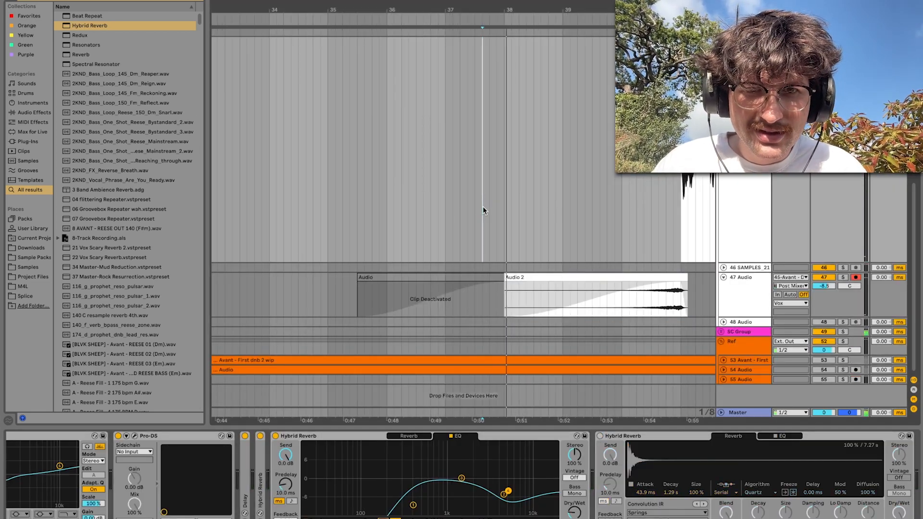
{"action": "scroll", "coordinate": [562, 221], "scroll_direction": "down", "scroll_amount": 4}
{"action": "scroll", "coordinate": [480, 299], "scroll_direction": "right", "scroll_amount": 3}
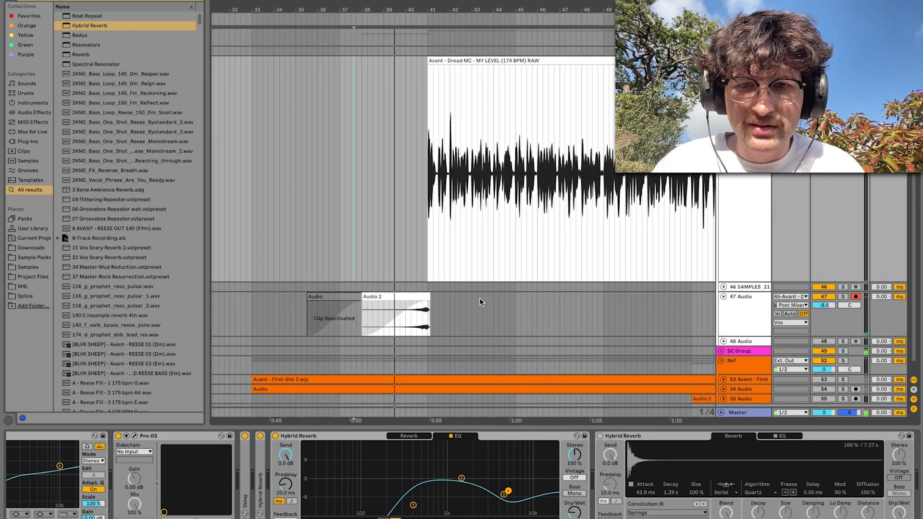
Discard the new swell clip on track 47 and restore the original Audio swell clip so it runs up to the vocal's start
{"action": "left_click", "coordinate": [385, 316]}
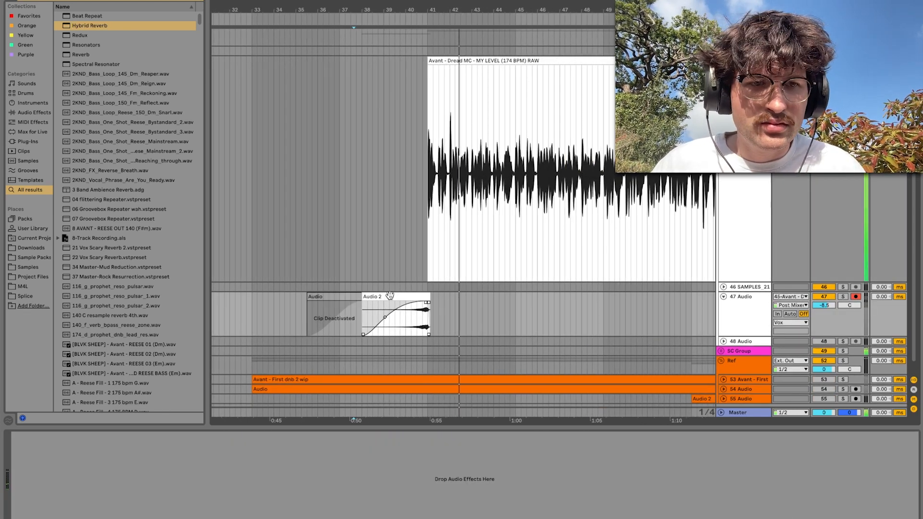
{"action": "left_click_drag", "start_coordinate": [356, 296], "coordinate": [433, 302]}
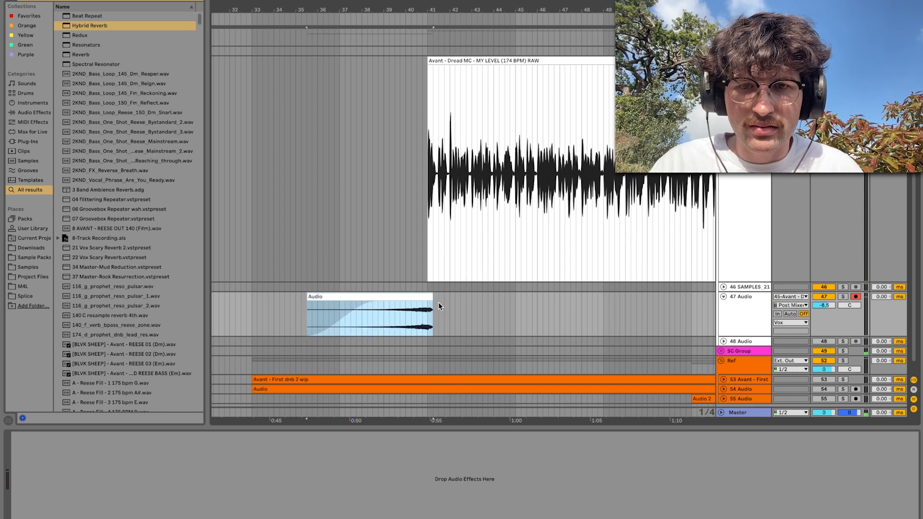
{"action": "key", "text": "0"}
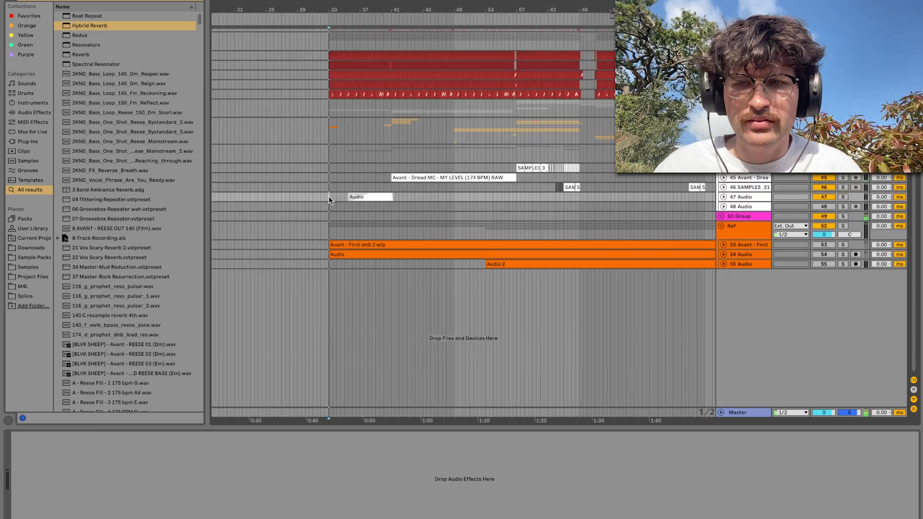
Play the full arrangement from bar 33 and listen to the swell and processed vocal within the mix
{"action": "key", "text": "space"}
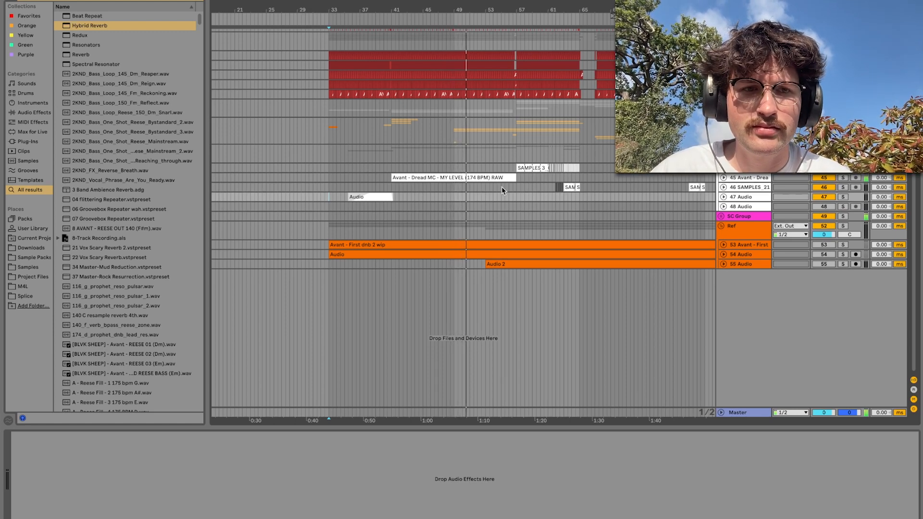
{"action": "scroll", "coordinate": [501, 187], "scroll_direction": "up", "scroll_amount": 5}
{"action": "scroll", "coordinate": [501, 187], "scroll_direction": "right", "scroll_amount": 5}
{"action": "scroll", "coordinate": [501, 188], "scroll_direction": "up", "scroll_amount": 1}
{"action": "scroll", "coordinate": [501, 187], "scroll_direction": "right", "scroll_amount": 1}
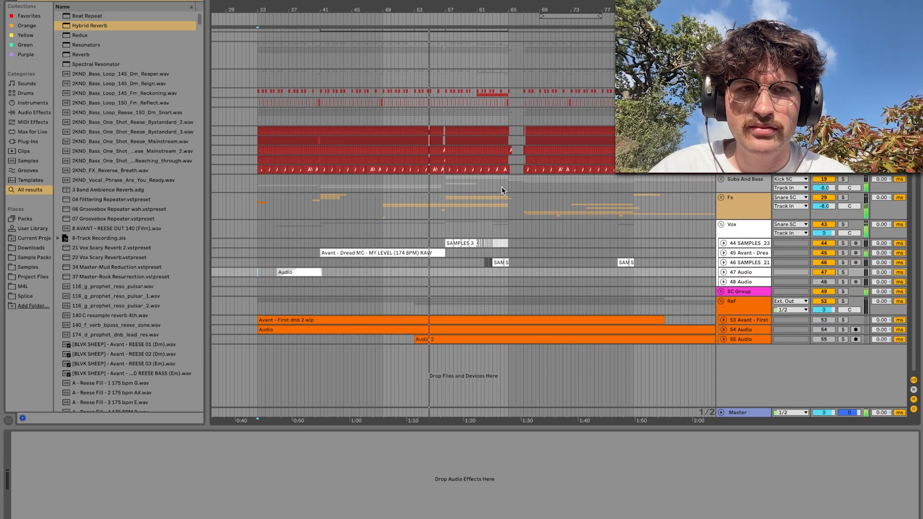
{"action": "scroll", "coordinate": [501, 190], "scroll_direction": "up", "scroll_amount": 1}
{"action": "scroll", "coordinate": [501, 190], "scroll_direction": "right", "scroll_amount": 1}
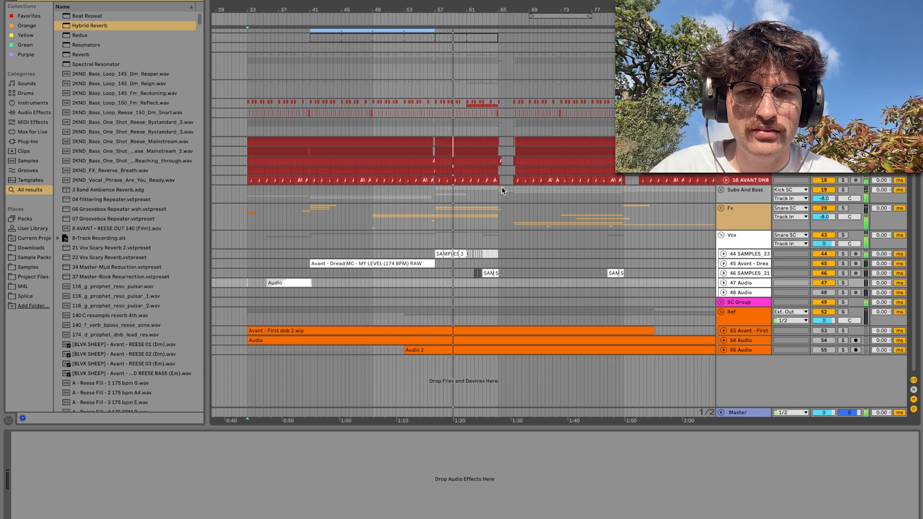
{"action": "scroll", "coordinate": [501, 187], "scroll_direction": "up", "scroll_amount": 1}
{"action": "scroll", "coordinate": [501, 188], "scroll_direction": "right", "scroll_amount": 1}
{"action": "scroll", "coordinate": [501, 186], "scroll_direction": "up", "scroll_amount": 1}
{"action": "scroll", "coordinate": [501, 187], "scroll_direction": "right", "scroll_amount": 1}
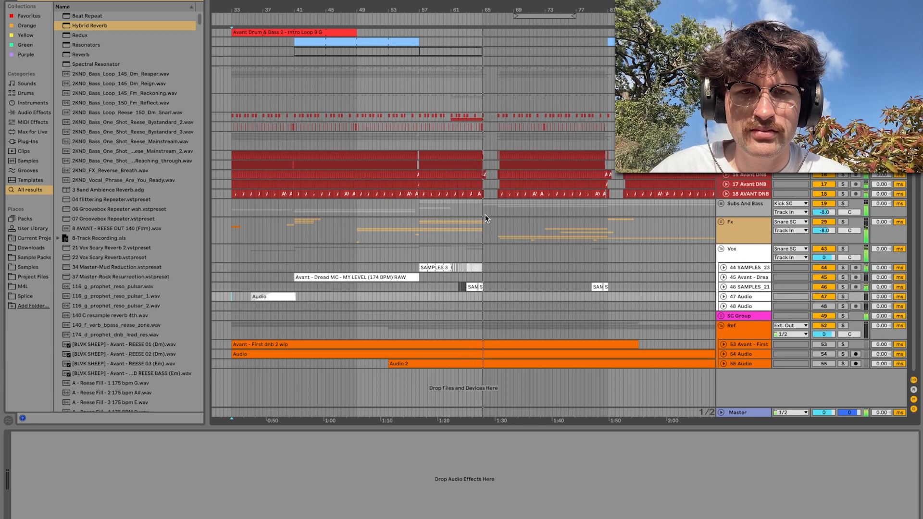
{"action": "scroll", "coordinate": [485, 214], "scroll_direction": "up", "scroll_amount": 2}
{"action": "scroll", "coordinate": [485, 214], "scroll_direction": "right", "scroll_amount": 2}
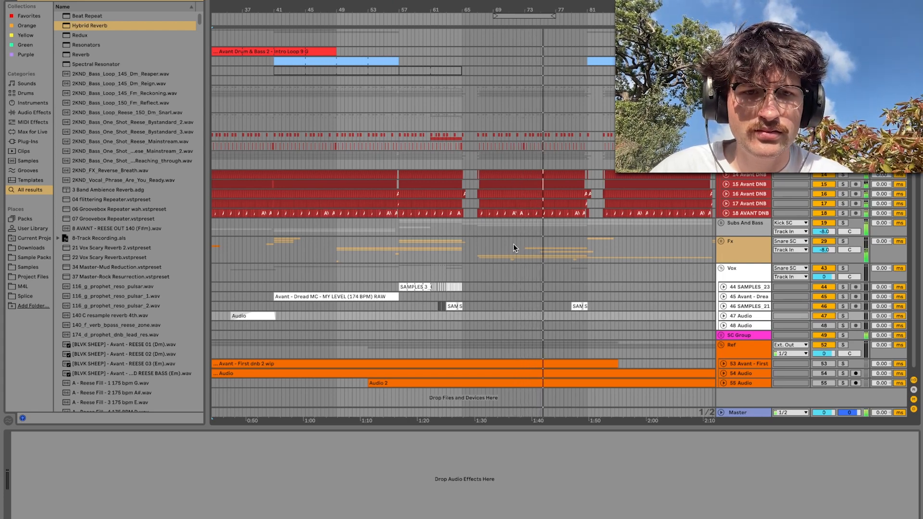
{"action": "scroll", "coordinate": [513, 248], "scroll_direction": "right", "scroll_amount": 2}
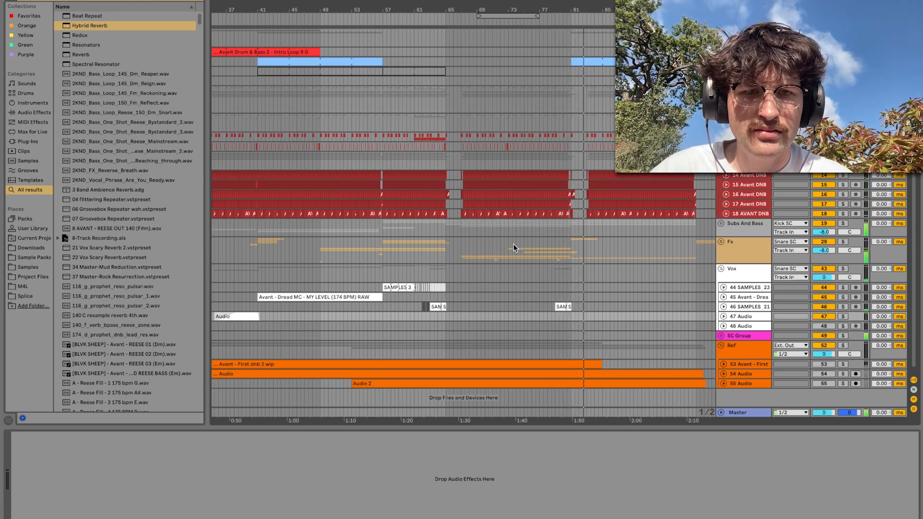
{"action": "scroll", "coordinate": [513, 248], "scroll_direction": "right", "scroll_amount": 1}
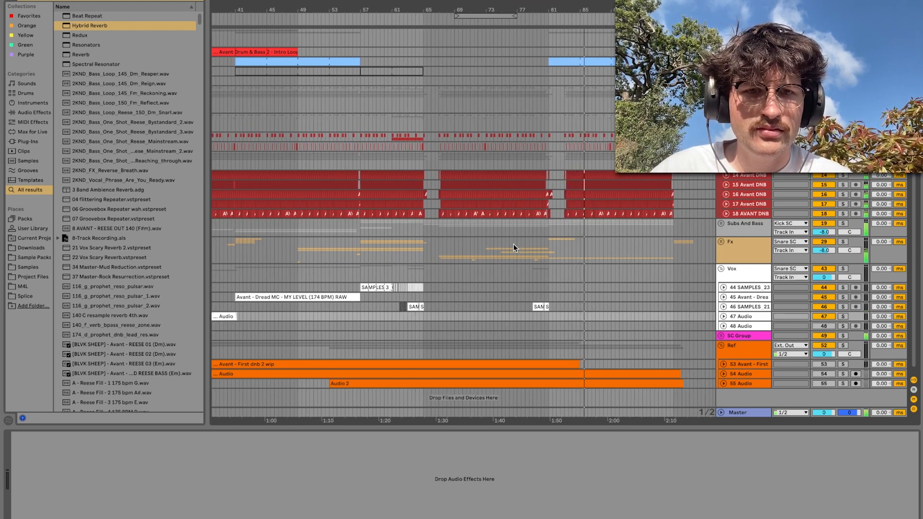
{"action": "scroll", "coordinate": [514, 248], "scroll_direction": "down", "scroll_amount": 2}
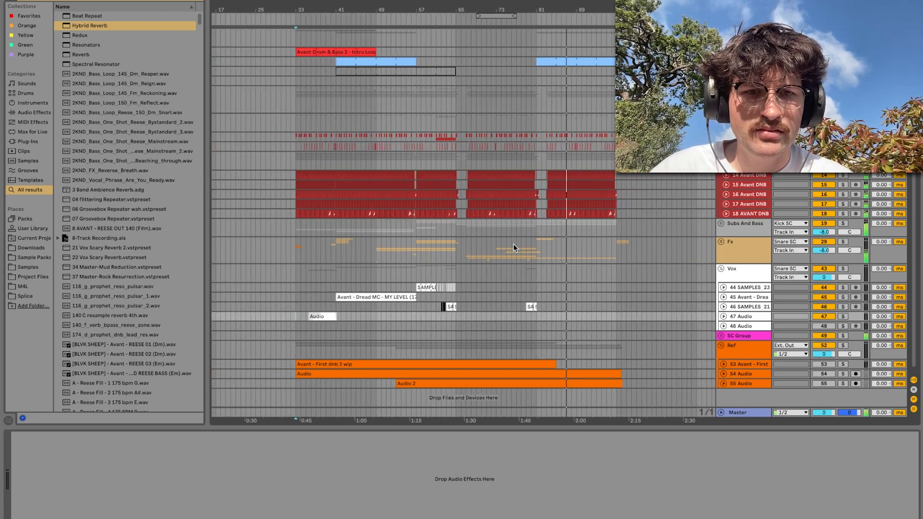
{"action": "scroll", "coordinate": [513, 248], "scroll_direction": "right", "scroll_amount": 1}
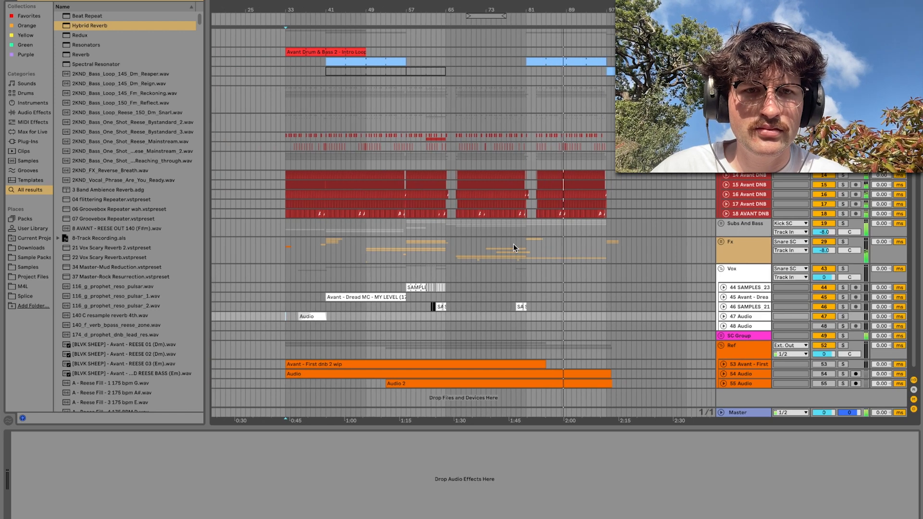